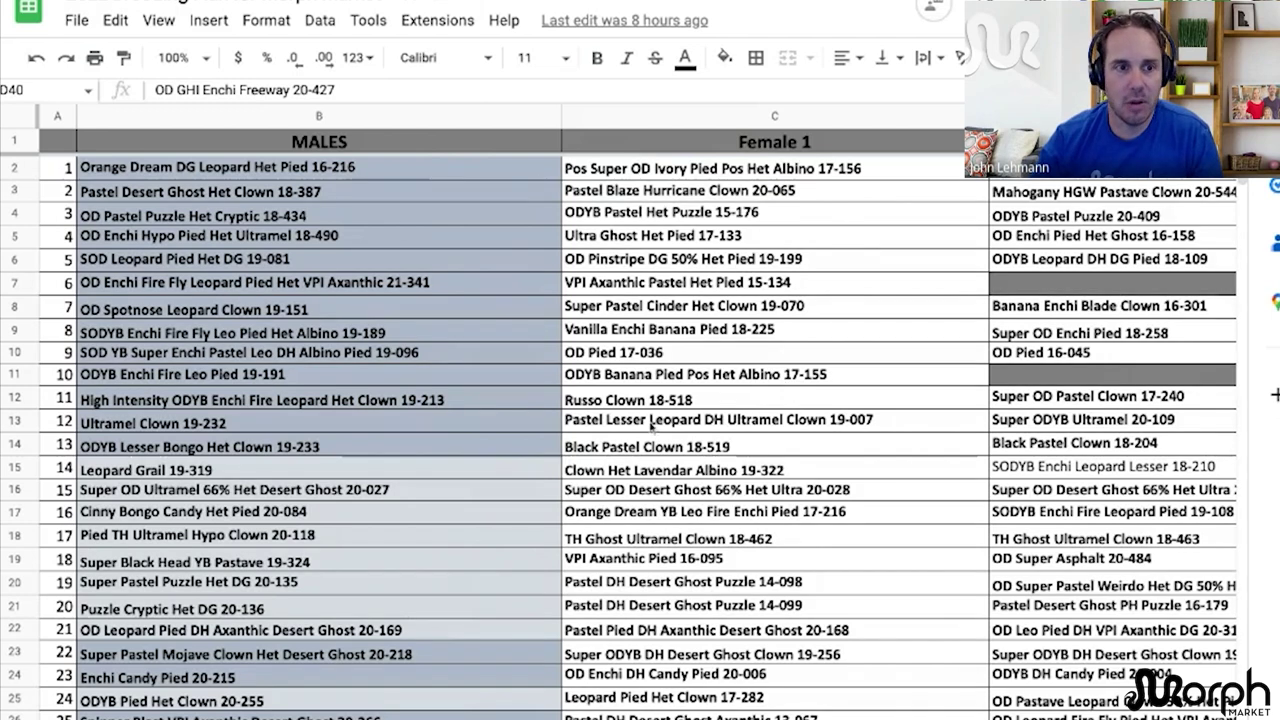
Step: Examine the male and female pairings listed in the breeding plan sheet
scroll(651, 424, "down", 1)
scroll(651, 424, "up", 1)
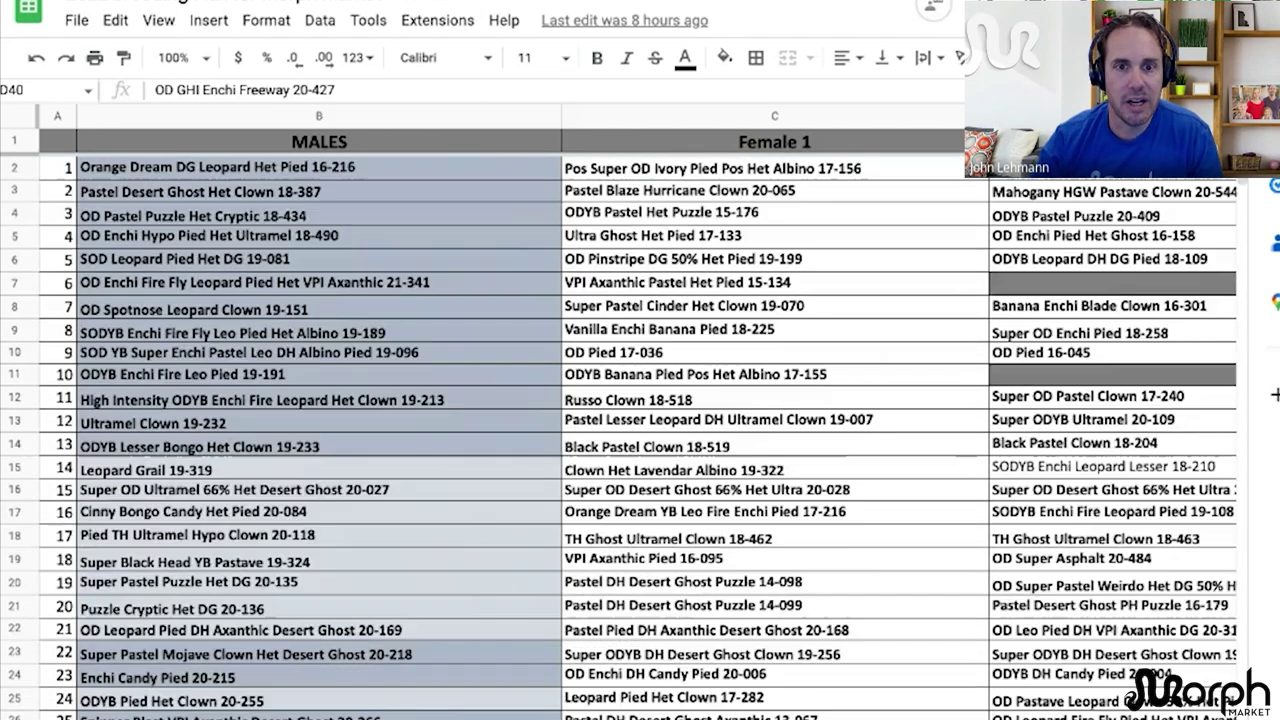
scroll(746, 355, "right", 5)
scroll(746, 355, "left", 5)
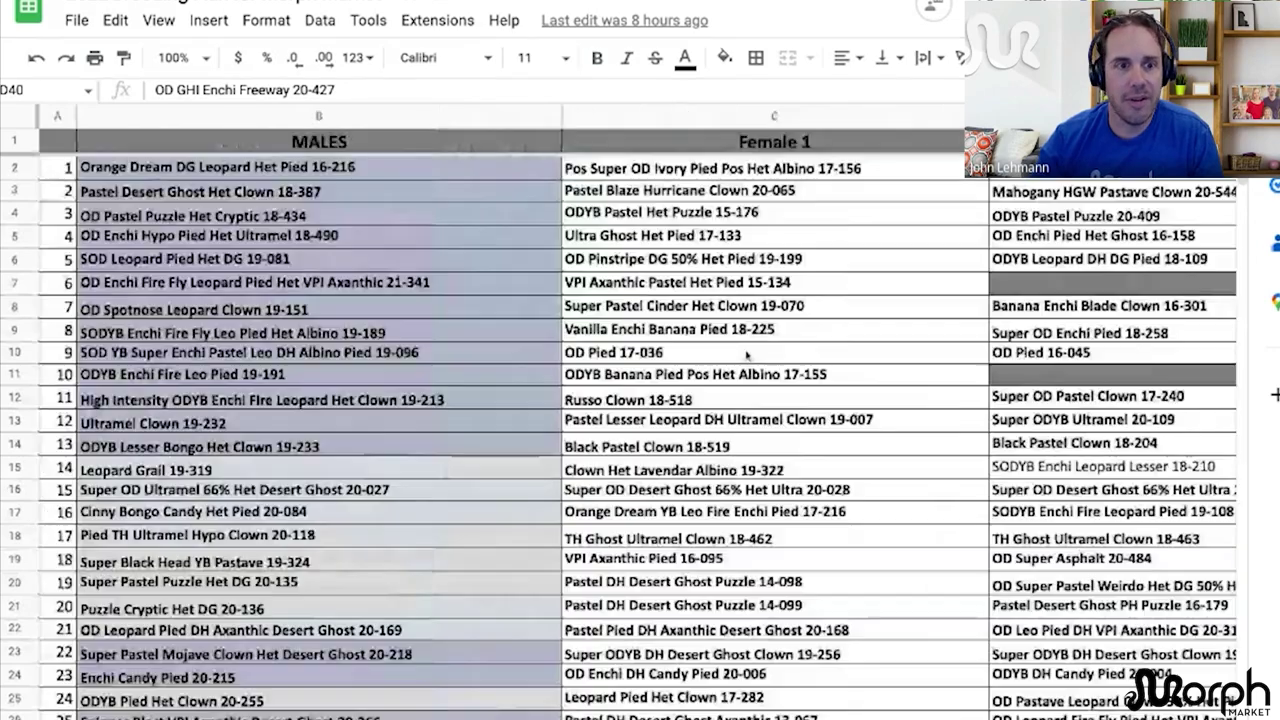
scroll(746, 355, "down", 9)
scroll(729, 367, "right", 5)
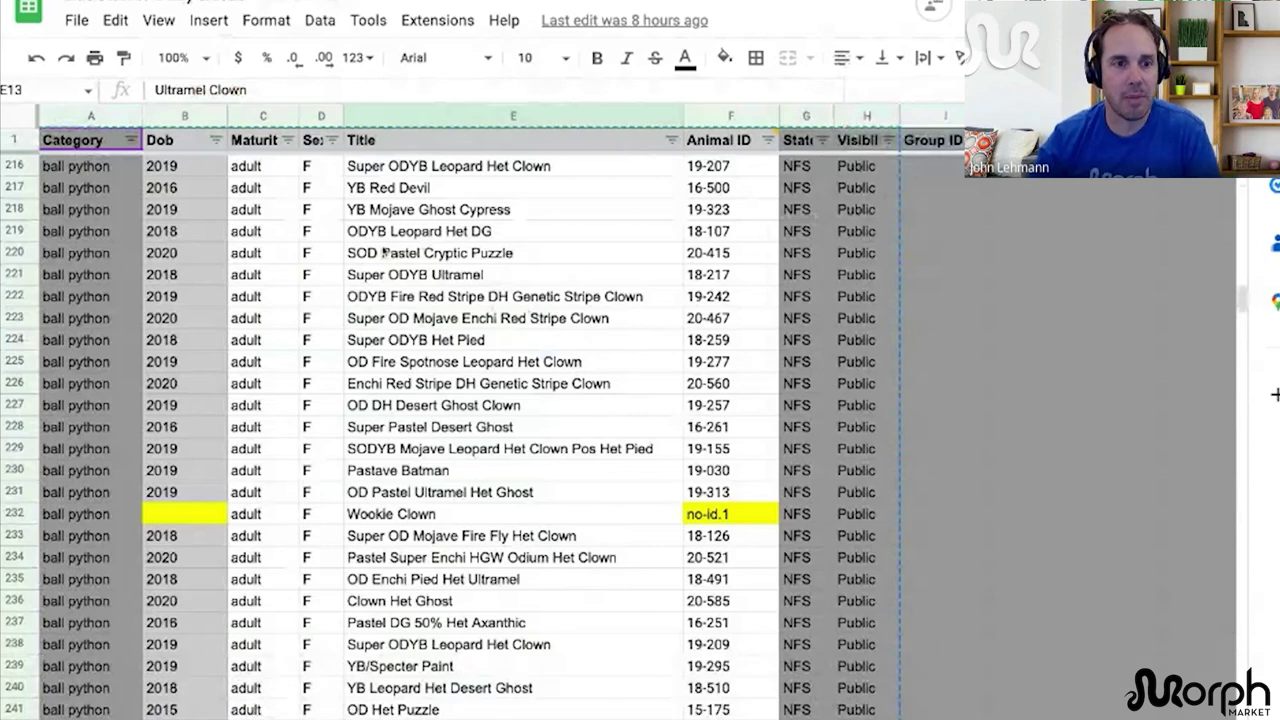
Step: Examine the birth years, titles and animal IDs of the adult female rows in the inventory sheet
left_click(395, 188)
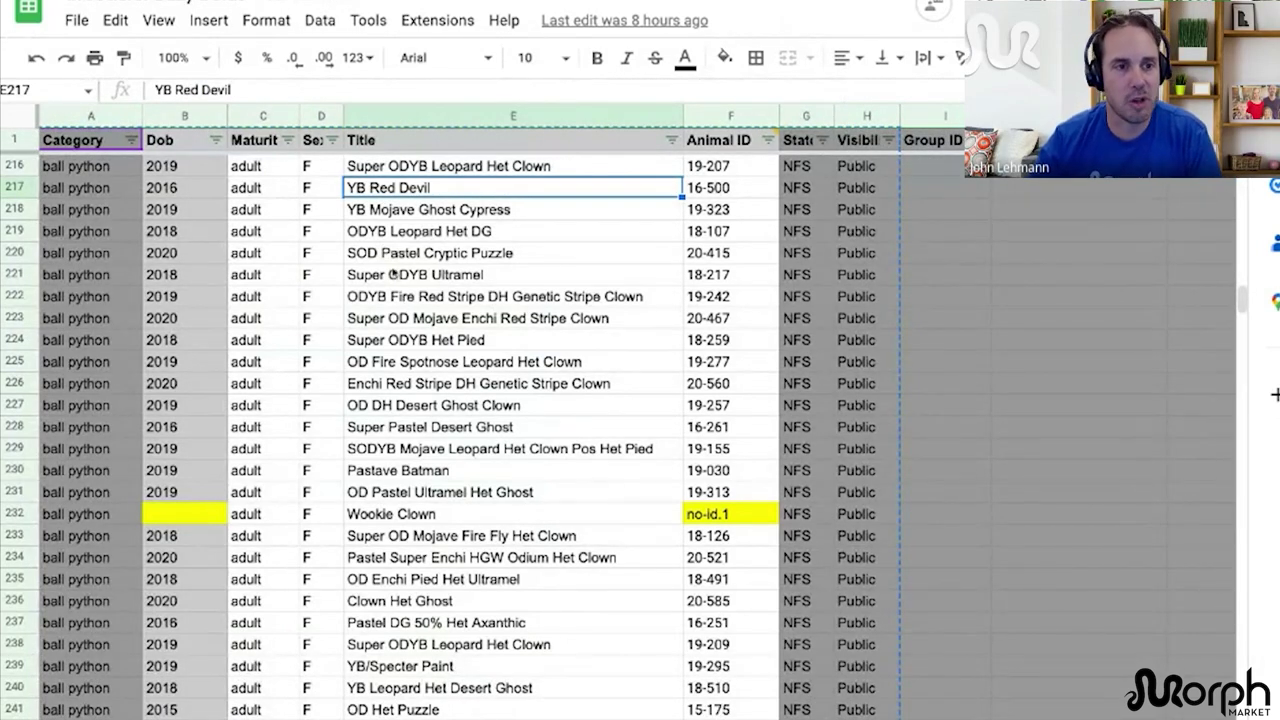
left_click(712, 171)
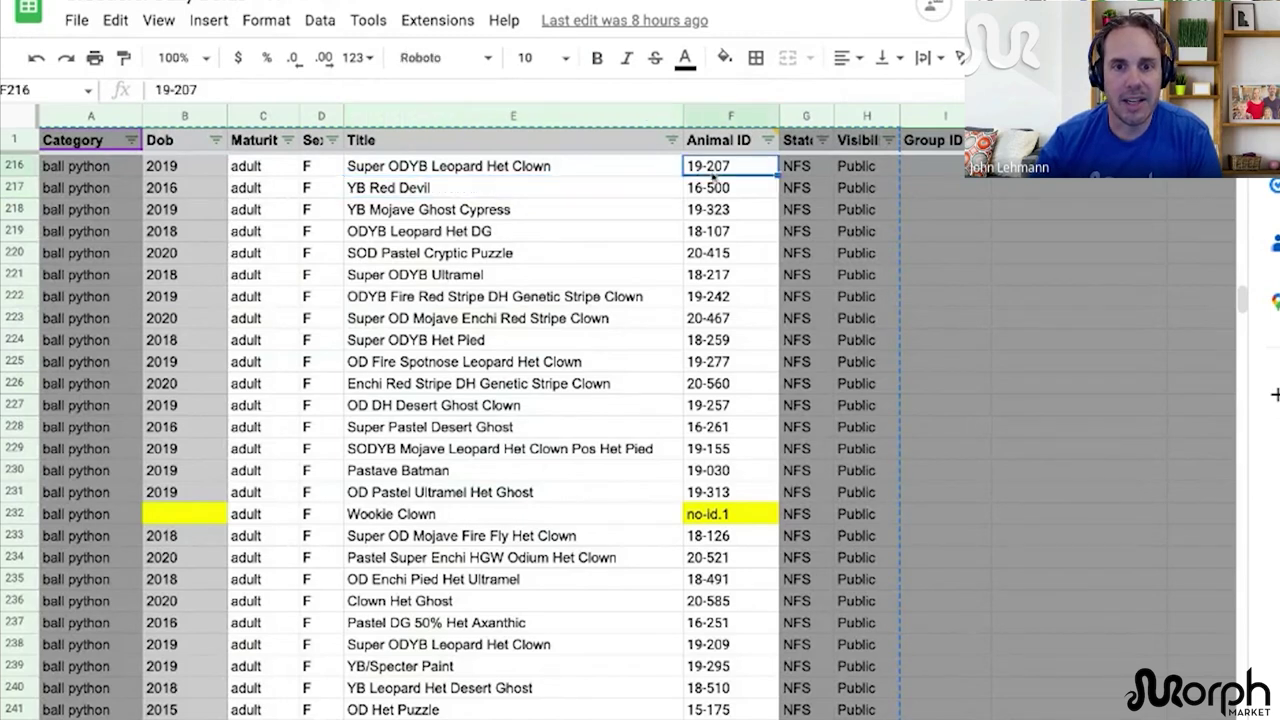
left_click(174, 170)
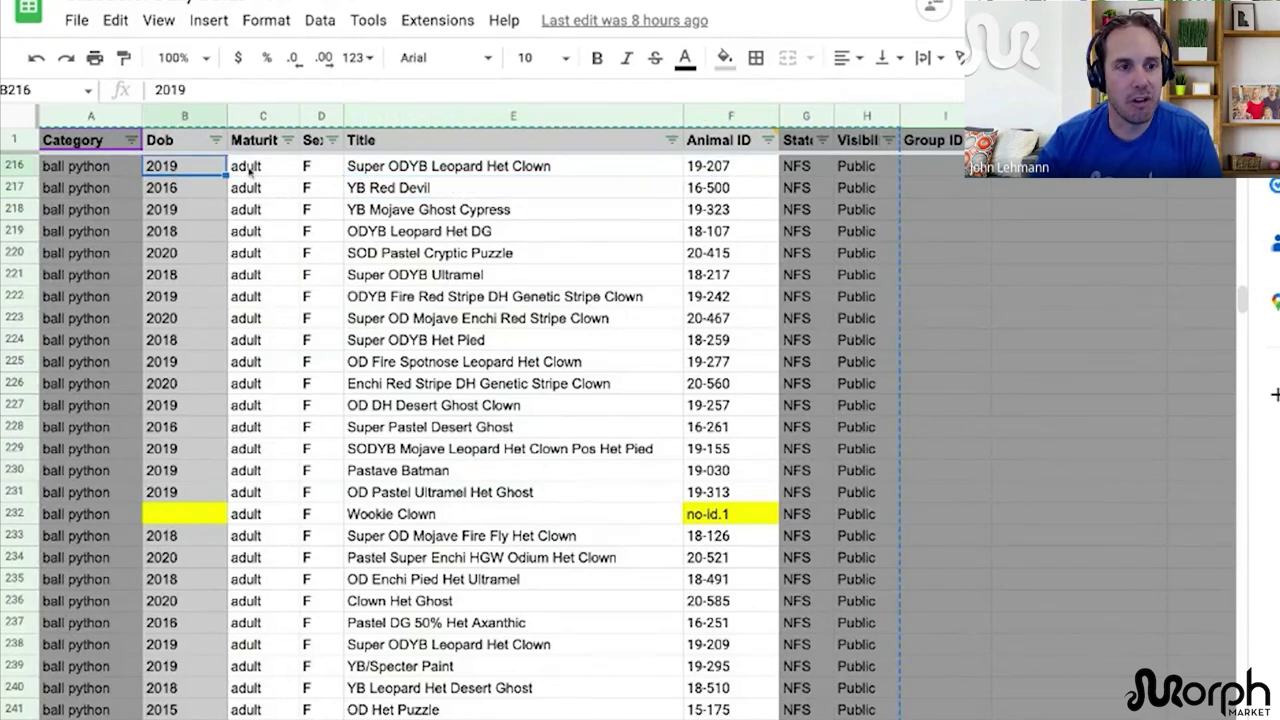
left_click(414, 209)
left_click(747, 217)
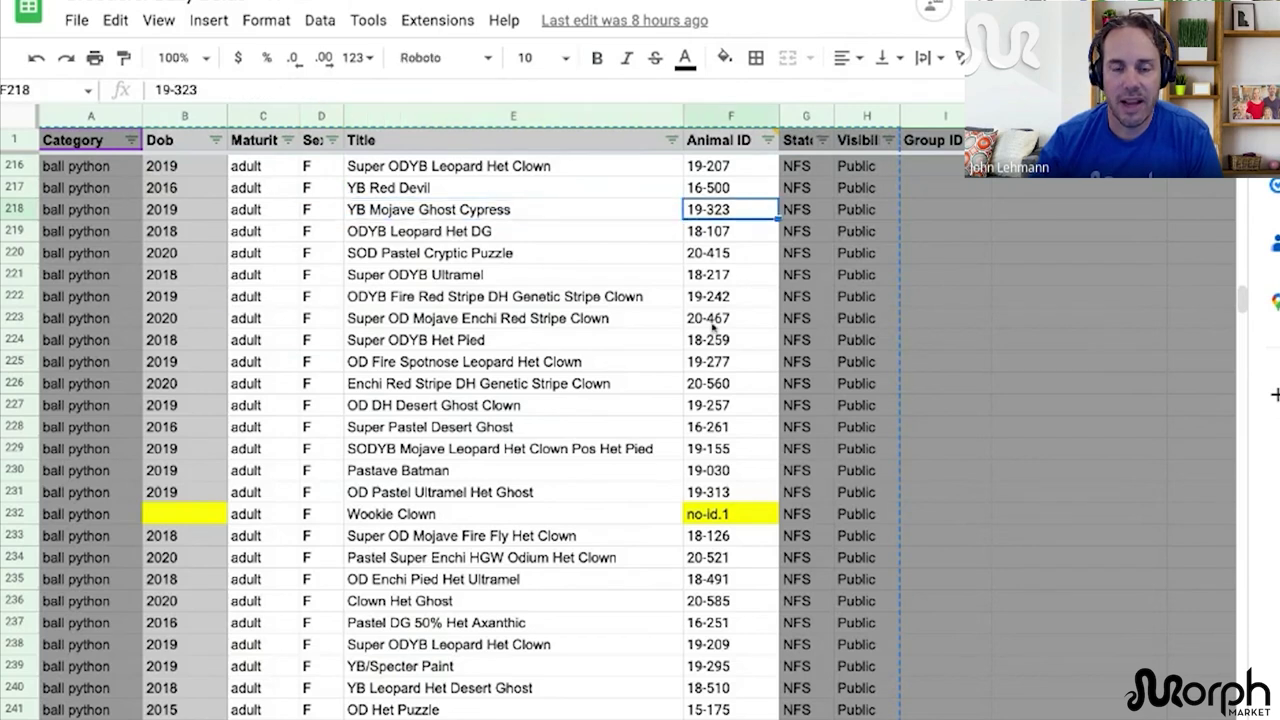
scroll(740, 425, "down", 2)
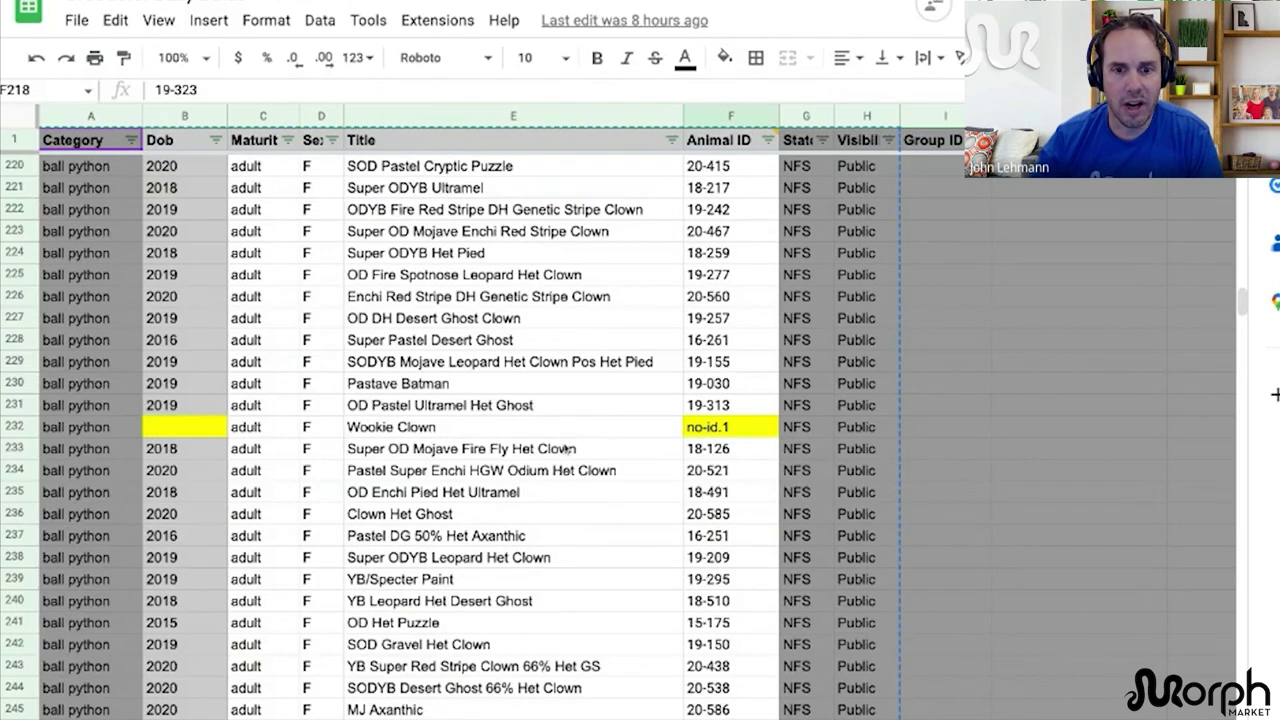
left_click(470, 407)
left_click(472, 436)
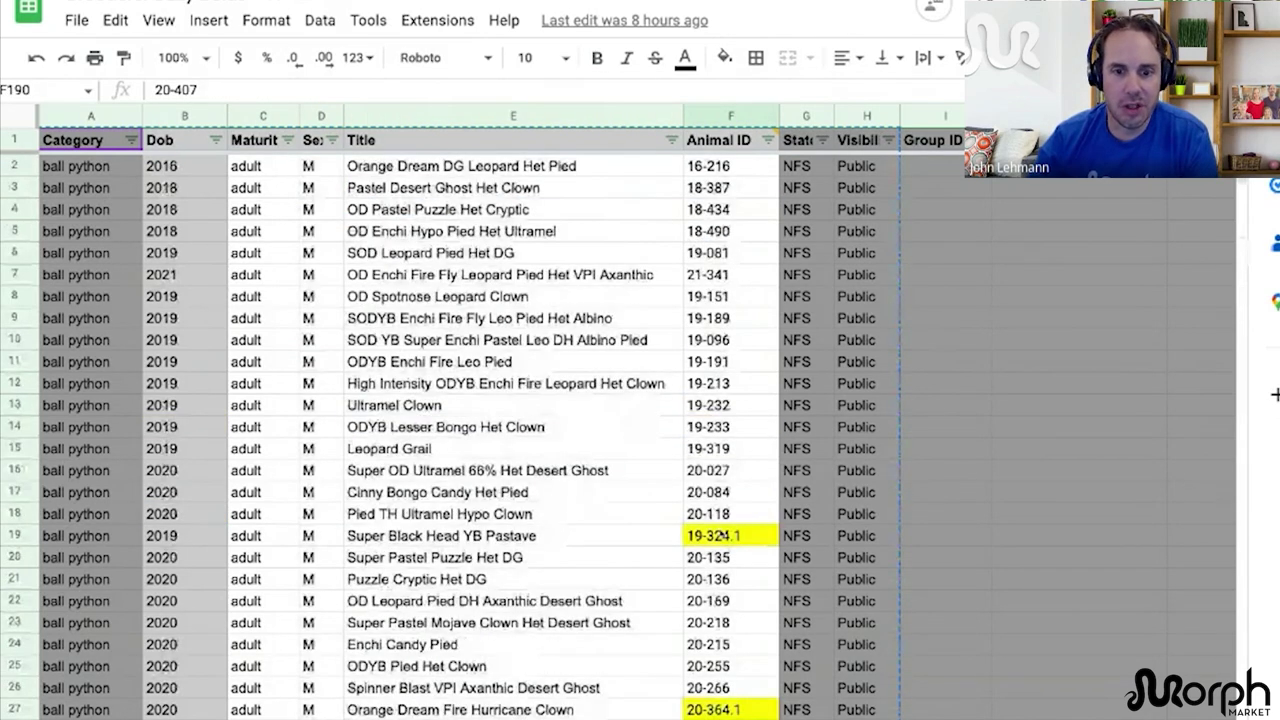
Step: Inspect the yellow-highlighted animal IDs among the adult male rows of the inventory sheet
left_click(720, 533)
scroll(650, 510, "down", 3)
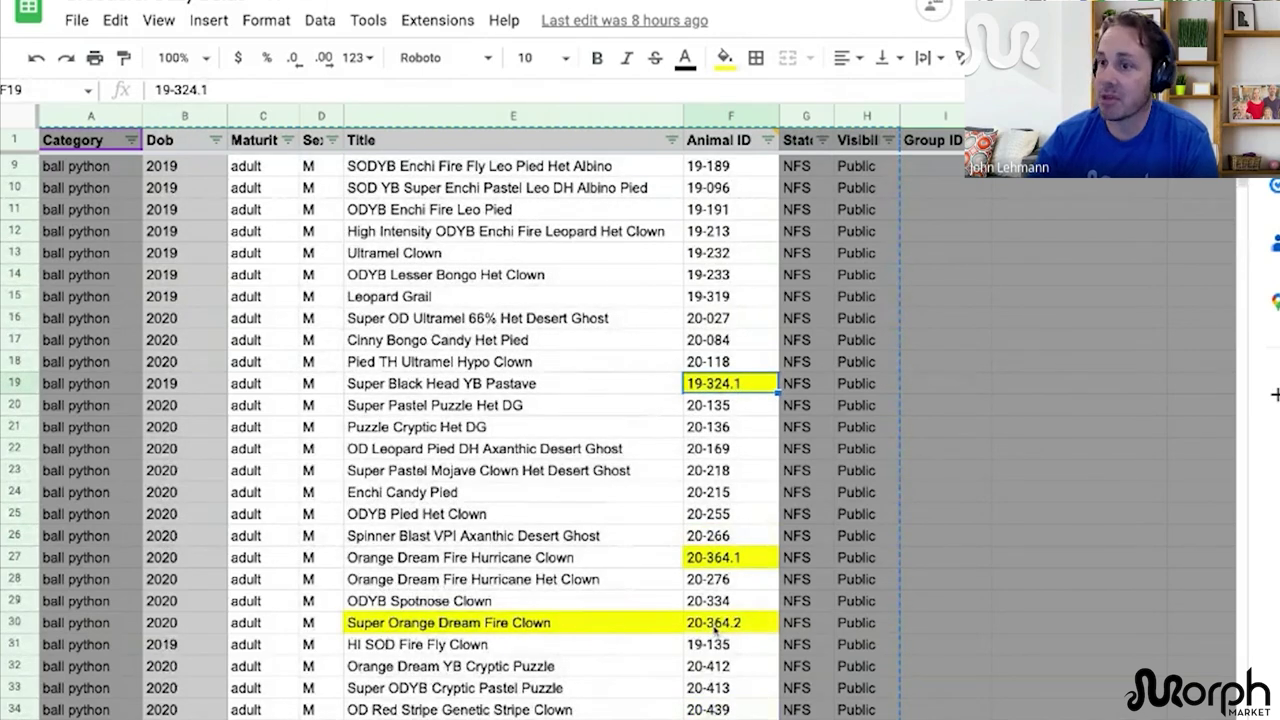
scroll(528, 456, "up", 2)
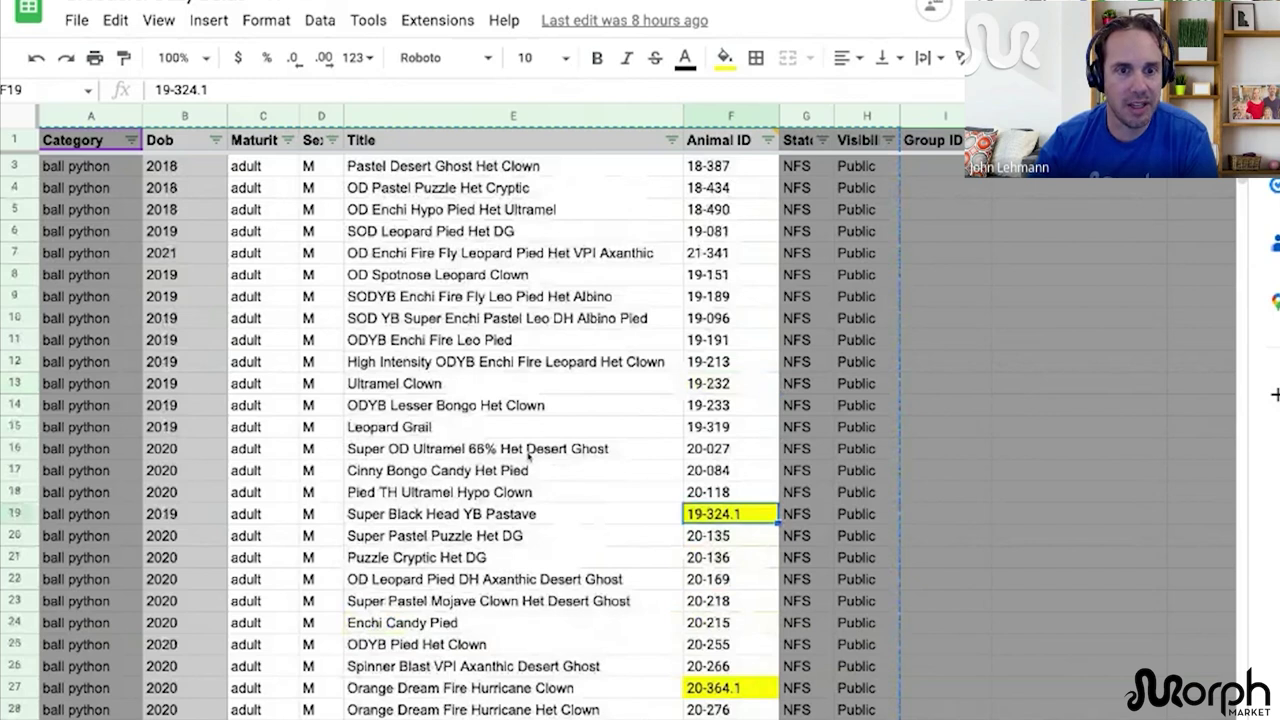
scroll(528, 456, "up", 1)
left_click(508, 322)
Step: Copy the entire inventory table, A1:H248, including its header row
left_click(118, 140)
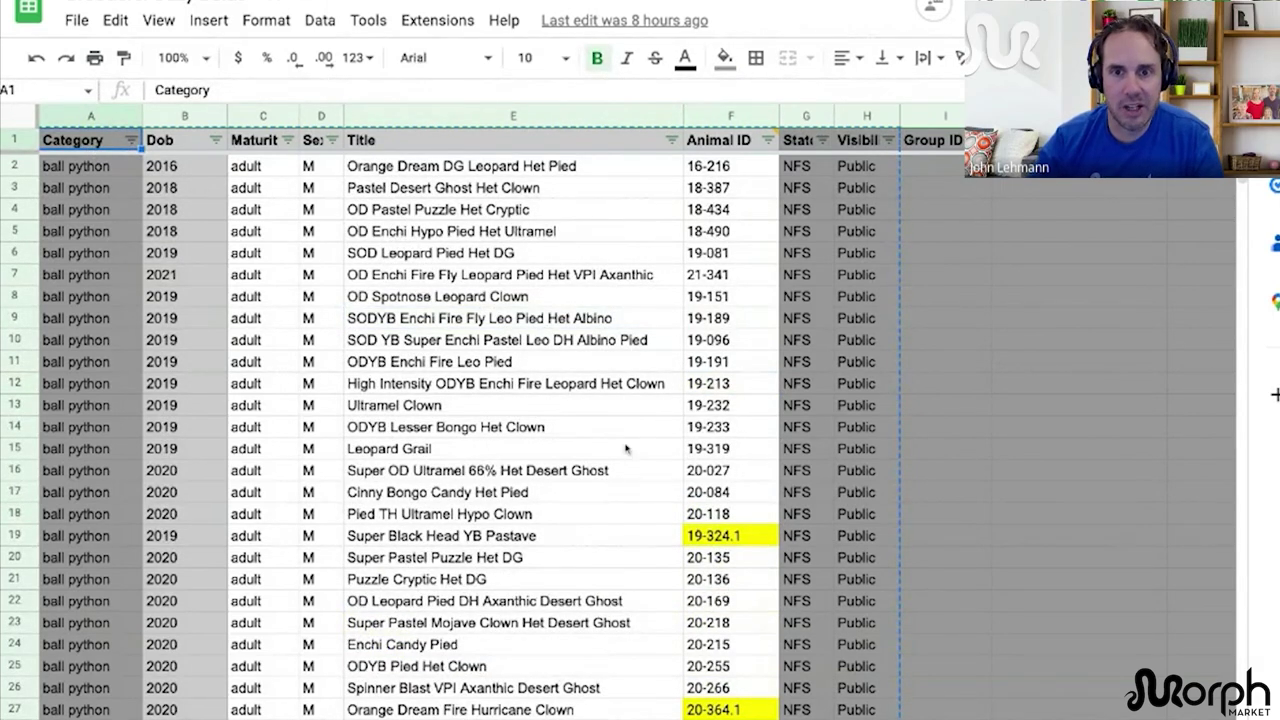
scroll(627, 449, "down", 20)
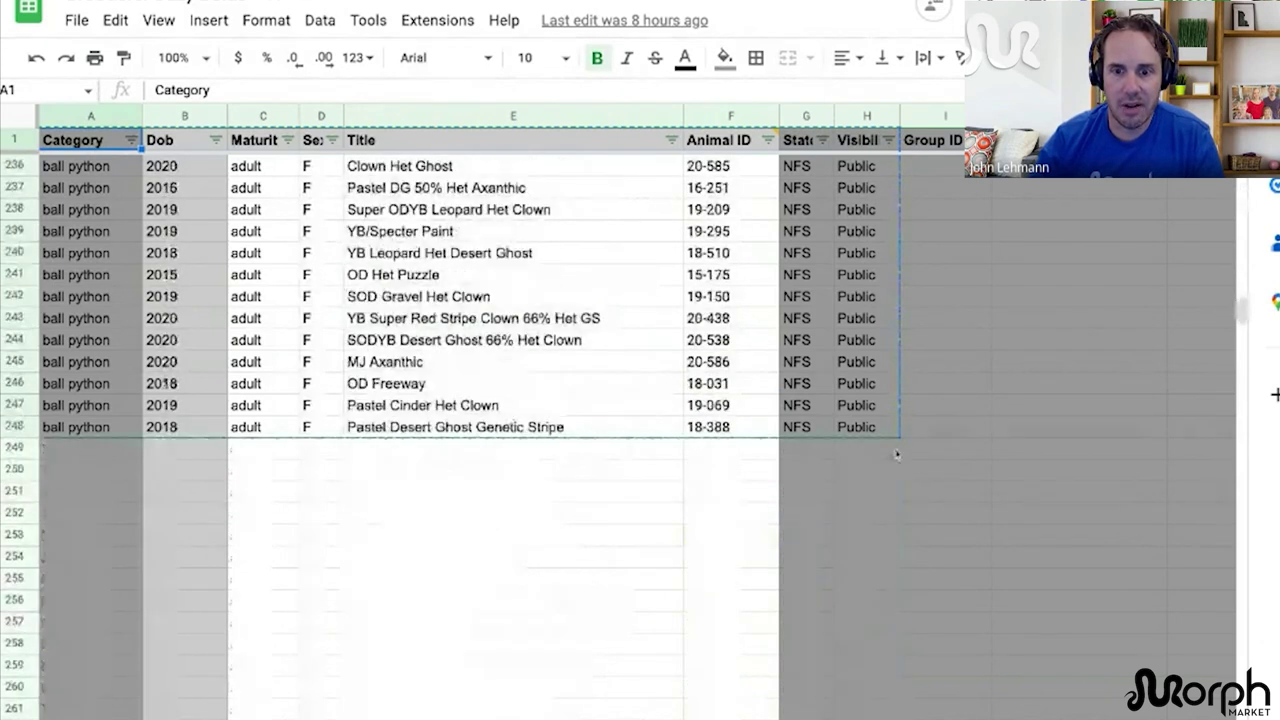
key("ctrl+a")
scroll(857, 446, "up", 20)
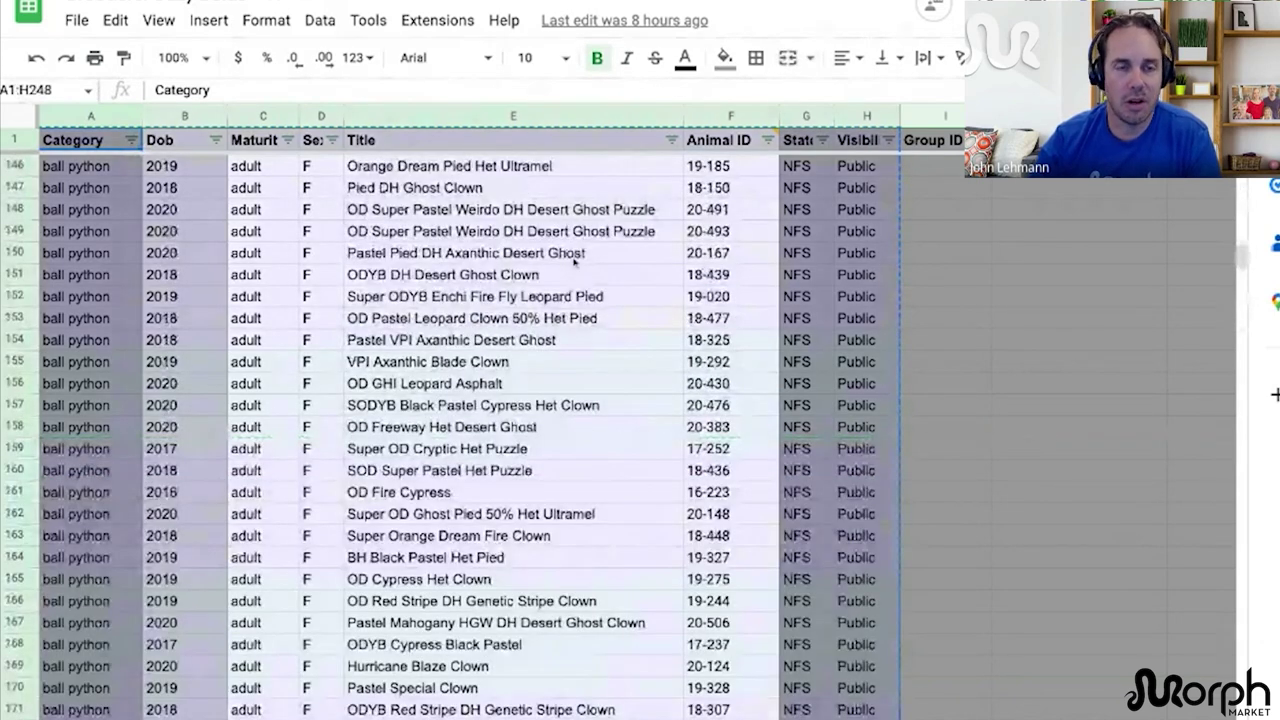
Step: Switch to MorphMarket's Import Animals page, paste the copied inventory table and run the import
key("alt+Tab")
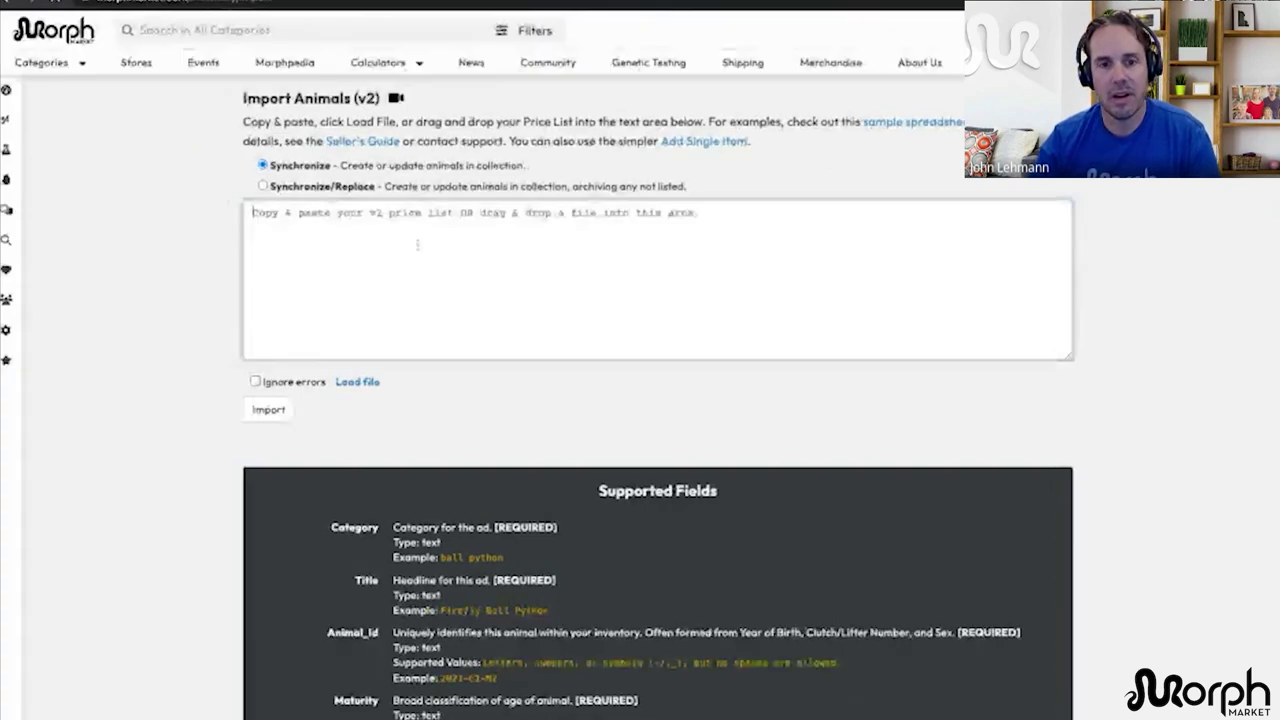
key("ctrl+v")
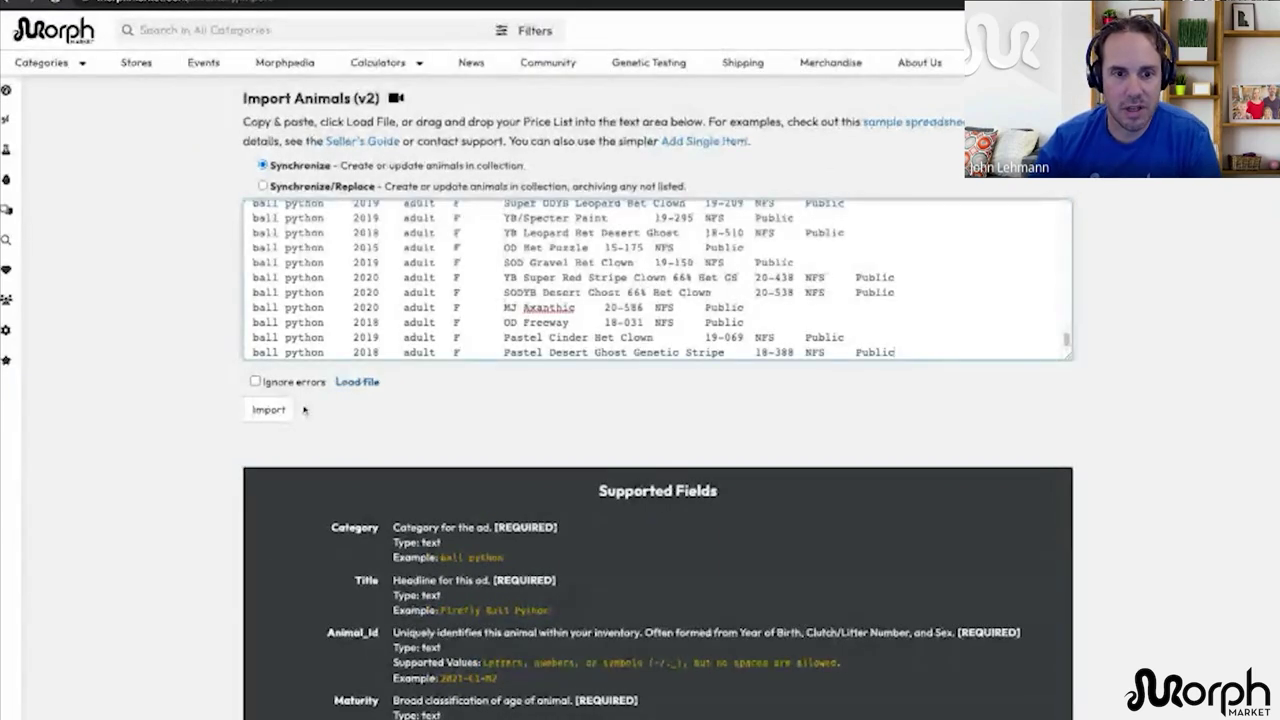
left_click(270, 410)
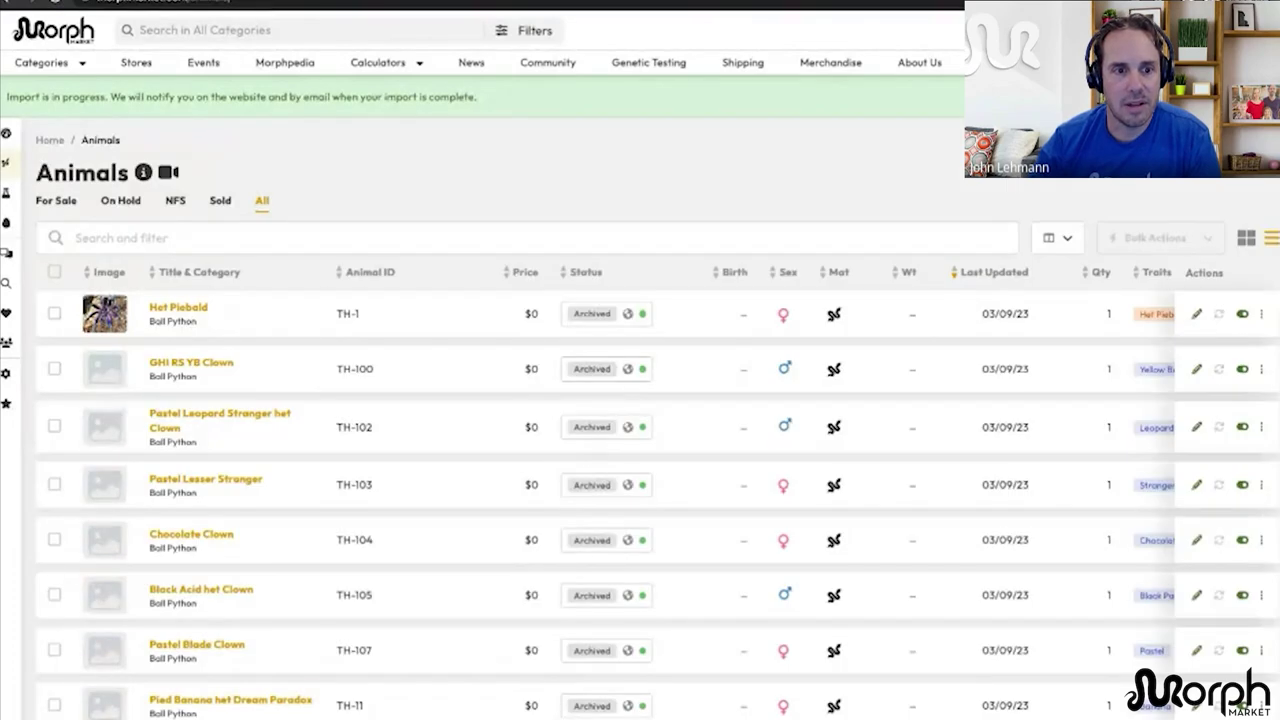
Step: Filter the animal list to NFS, refresh it and review the imported animals
left_click(175, 202)
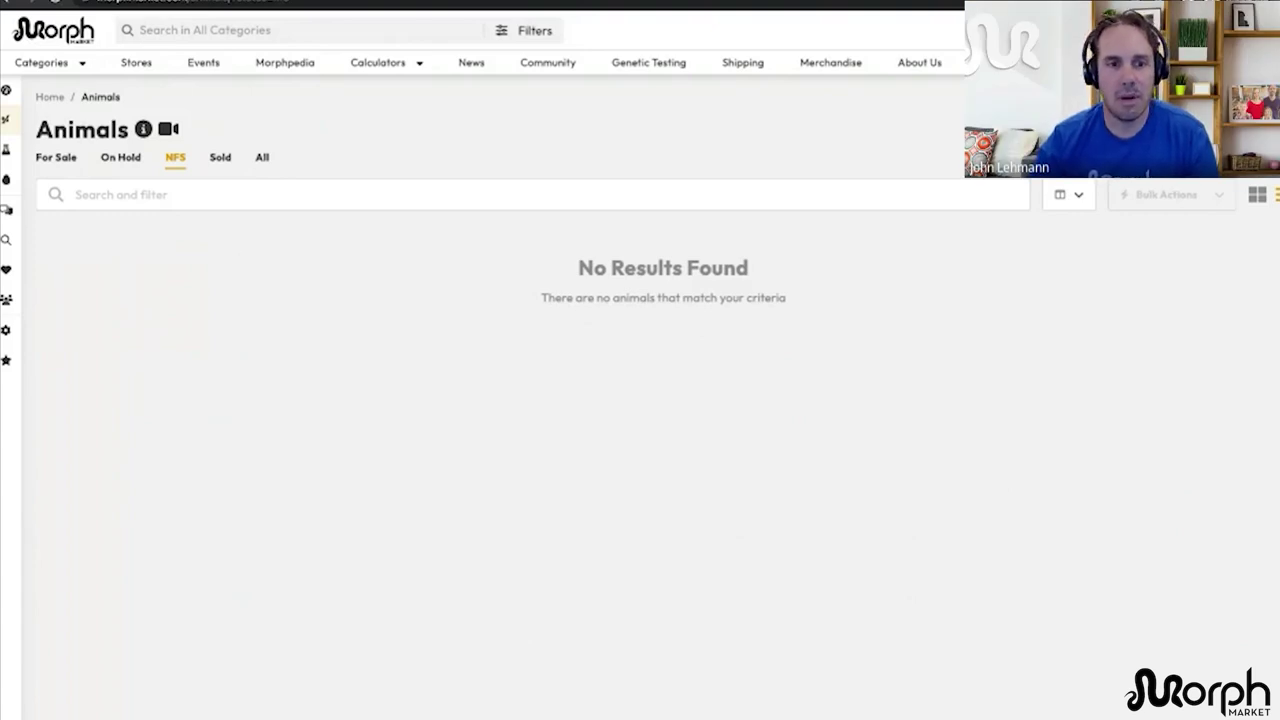
key("F5")
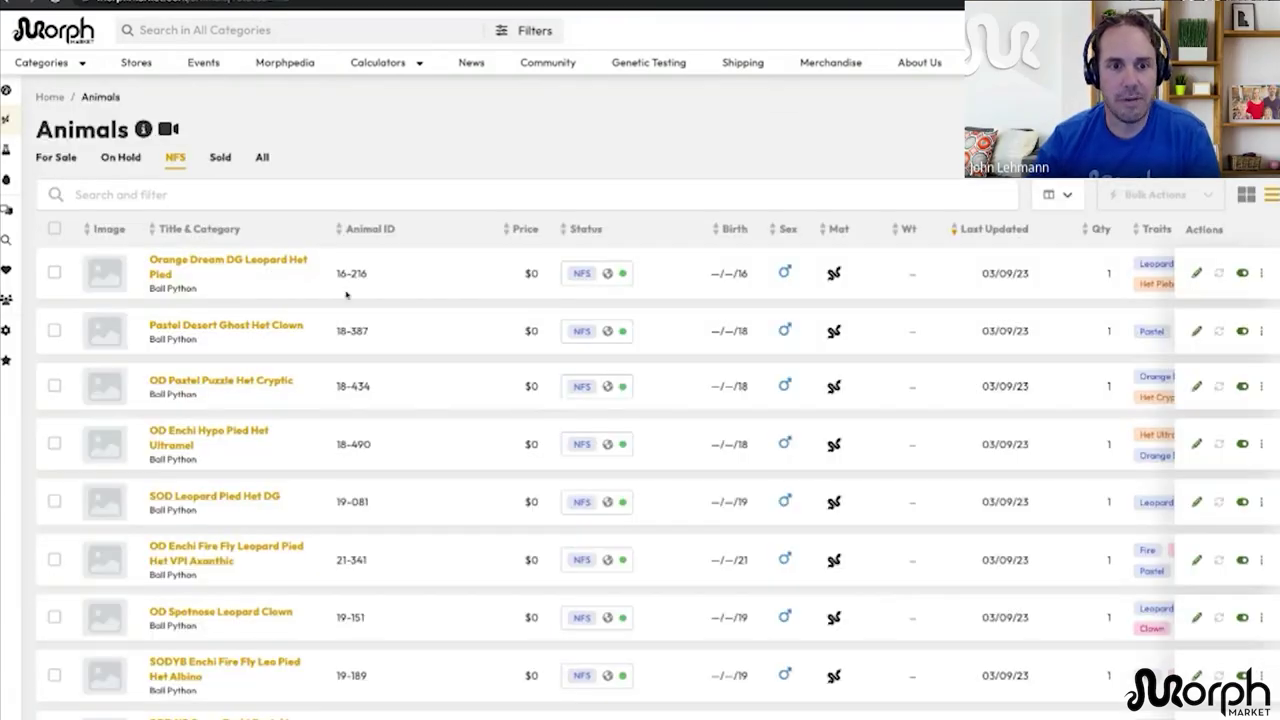
scroll(466, 402, "down", 10)
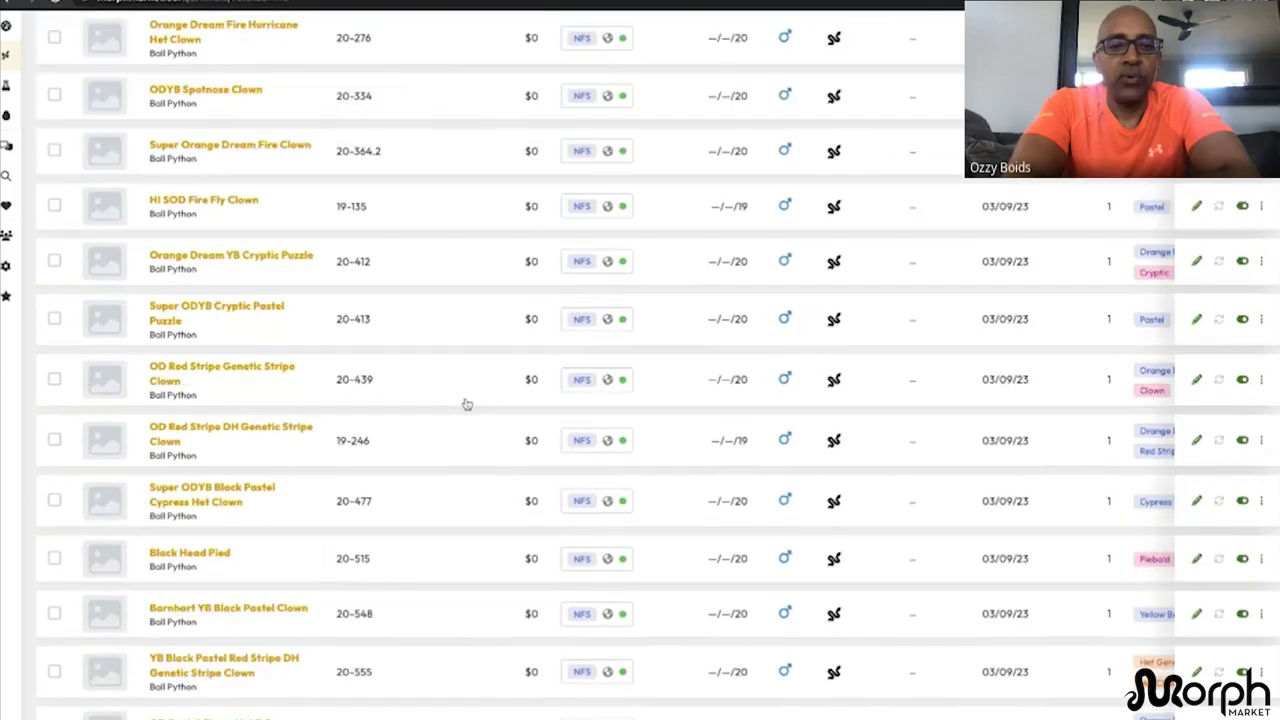
scroll(466, 403, "down", 5)
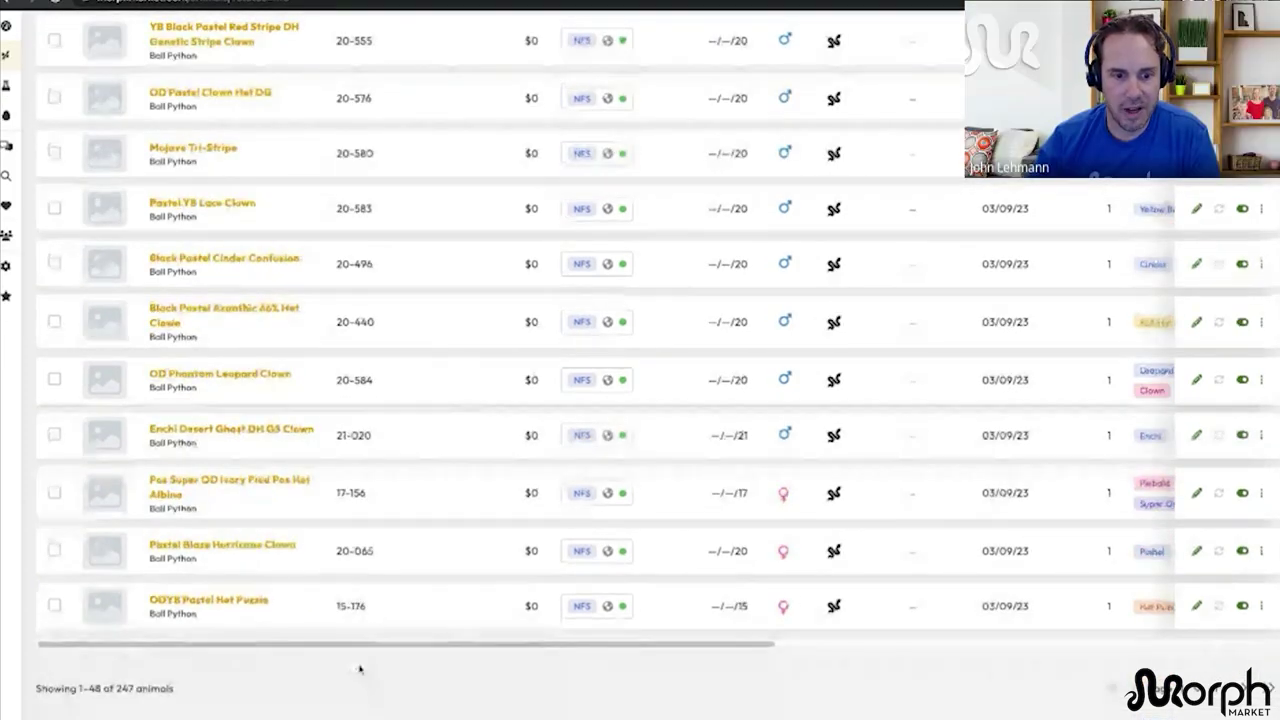
scroll(407, 565, "up", 15)
scroll(407, 565, "up", 1)
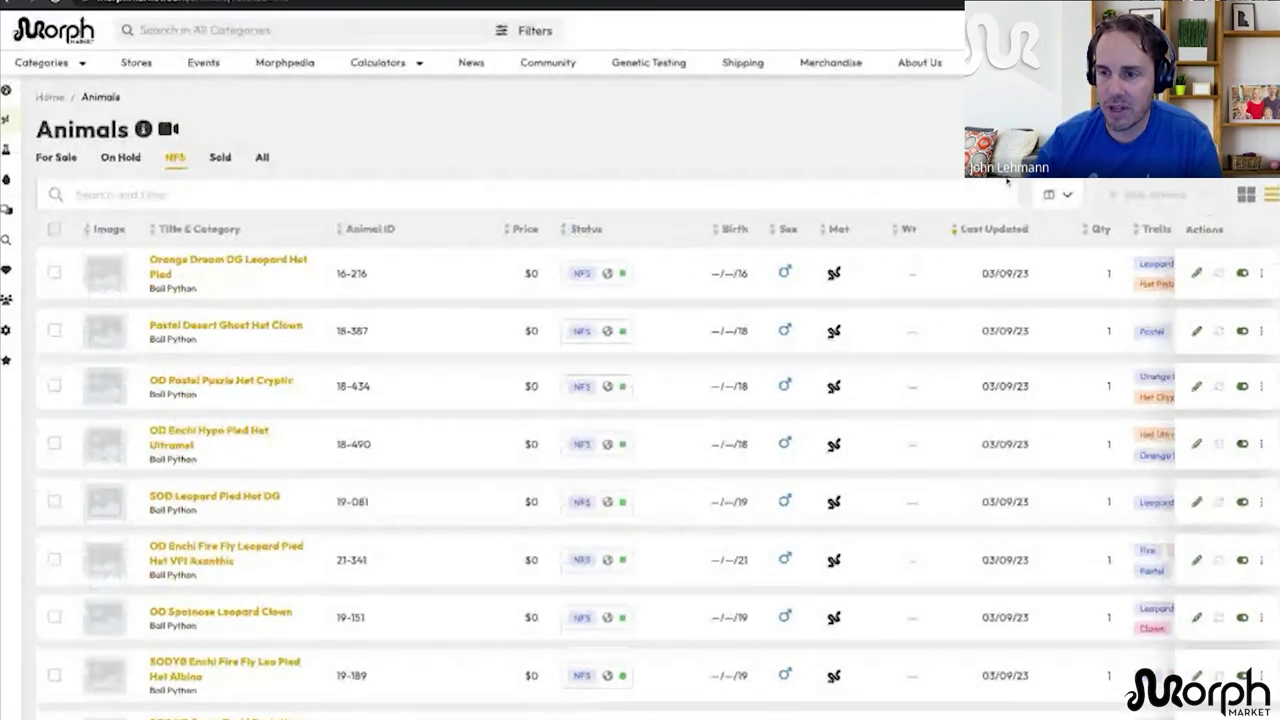
Step: Move the Traits column directly after Animal ID in the animal list and check the traits of the imported animals
left_click(1058, 194)
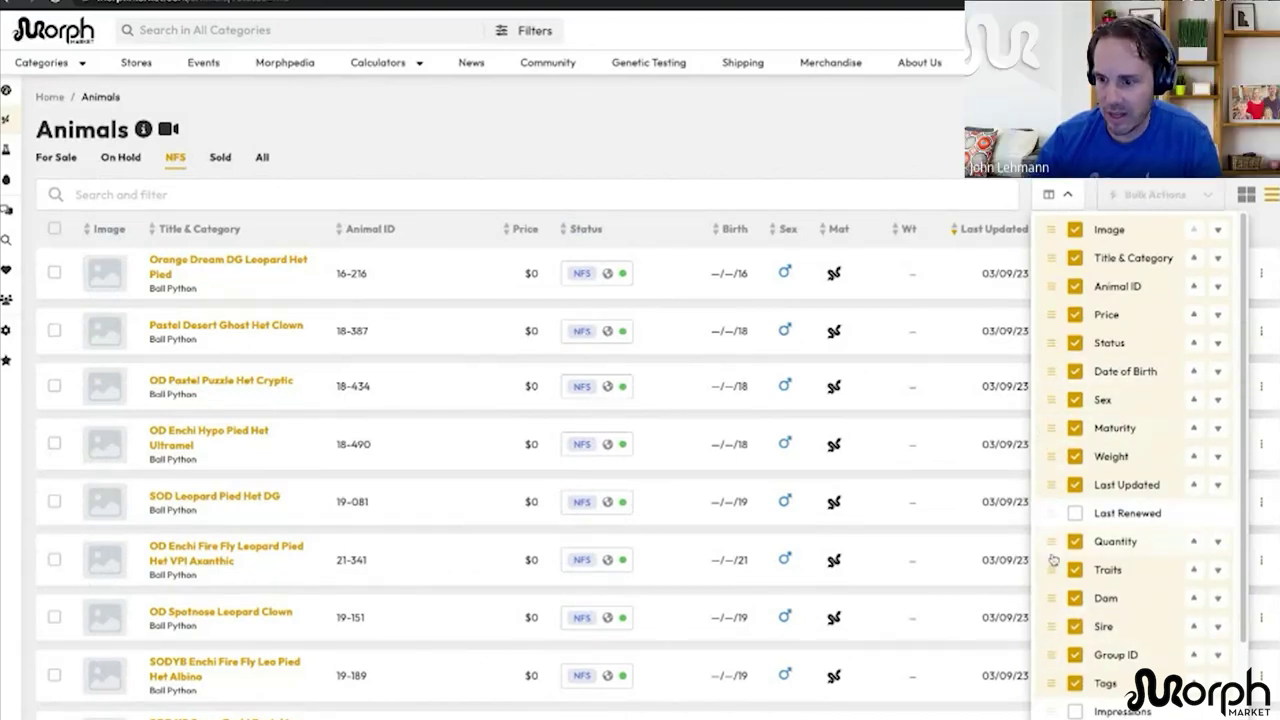
left_click_drag(1052, 566, 1050, 314)
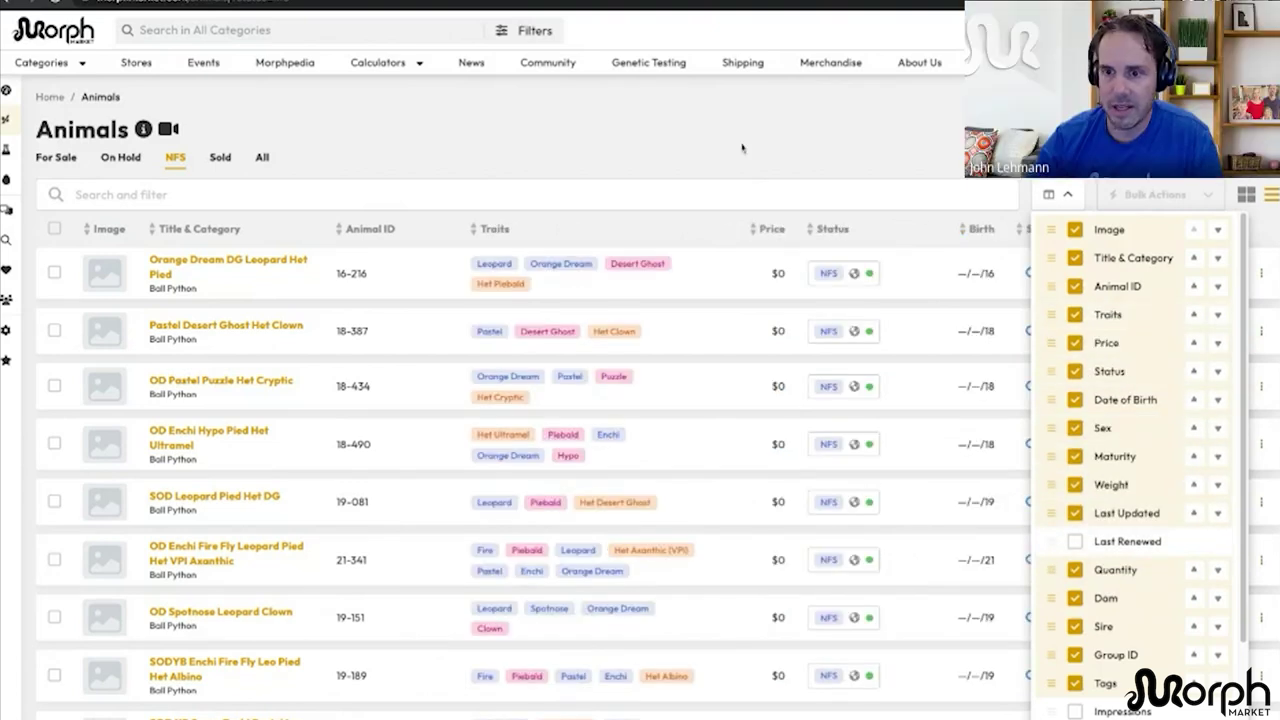
left_click(533, 285)
scroll(480, 443, "down", 7)
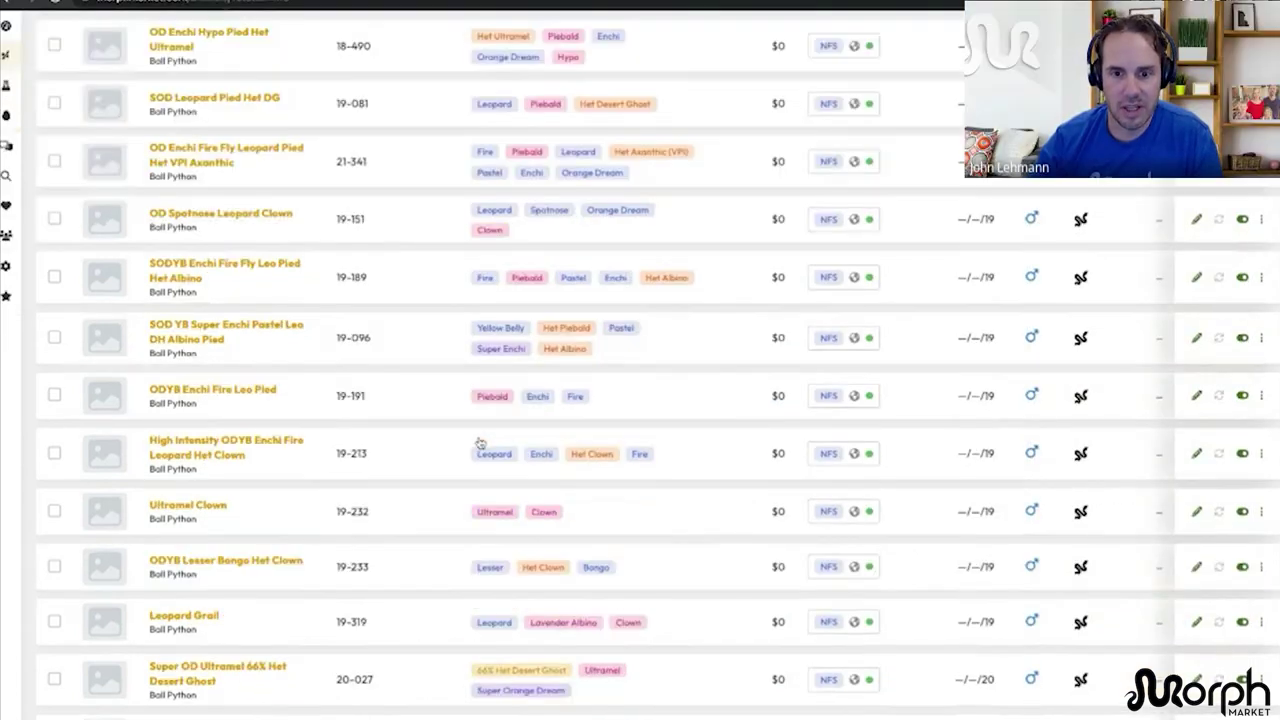
scroll(480, 443, "down", 4)
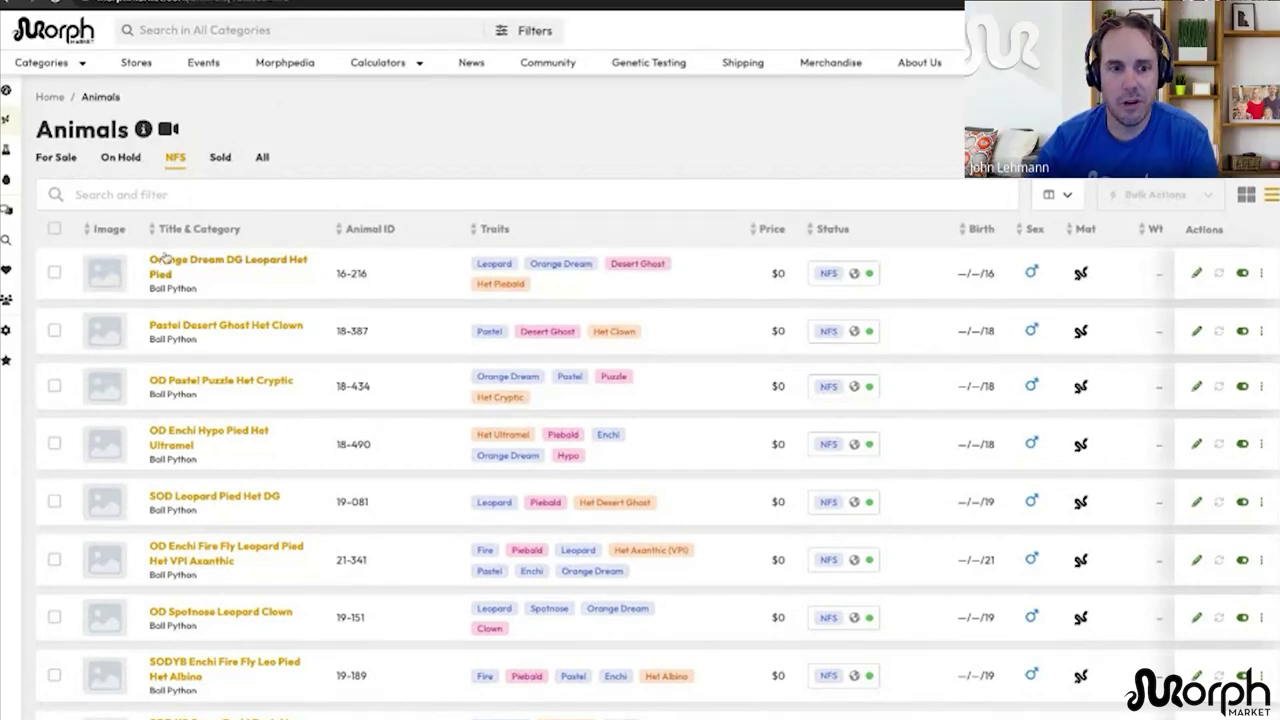
Step: Look at the edit form and the available status options for Orange Dream DG Leopard Het Pied without saving changes
left_click(248, 268)
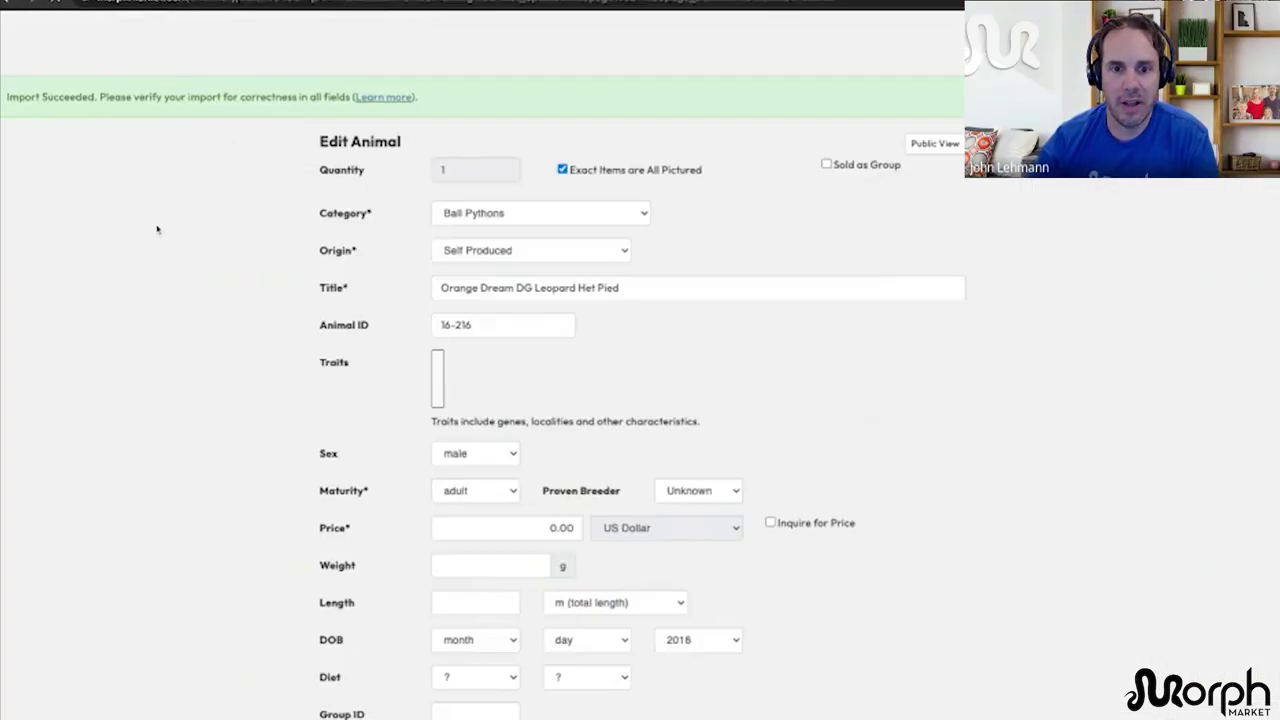
left_click(18, 6)
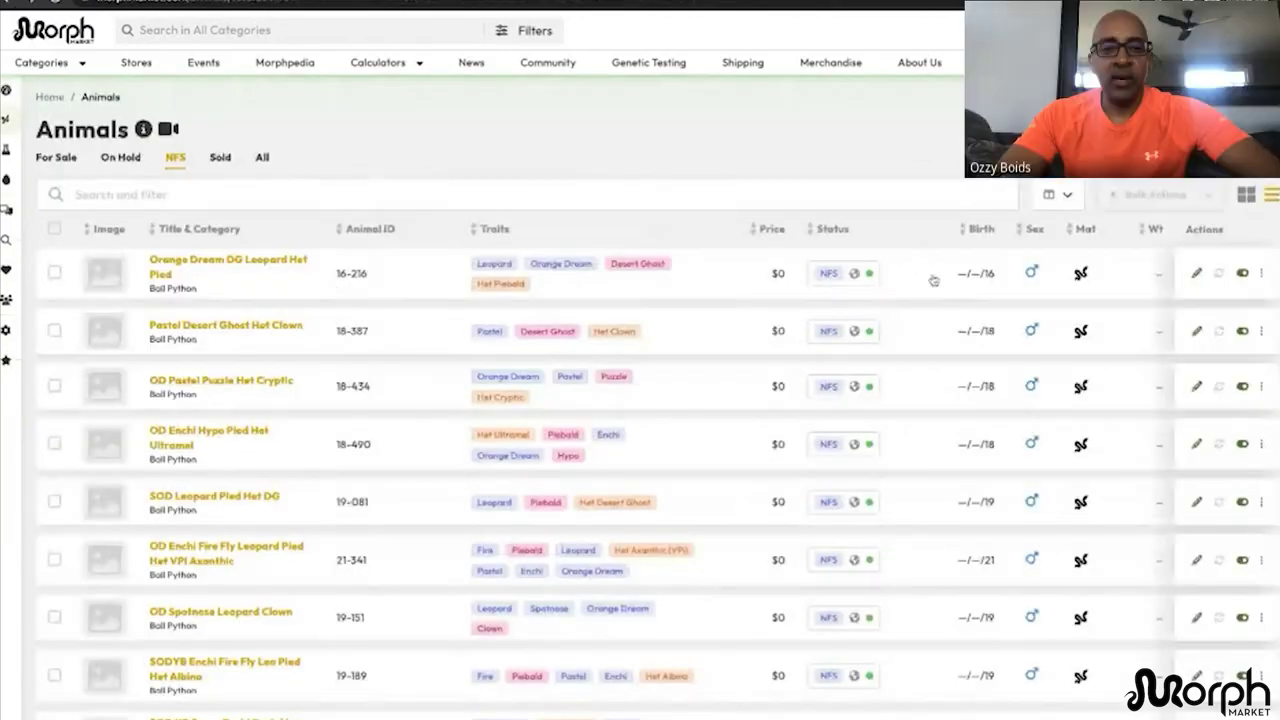
left_click(843, 281)
left_click(545, 335)
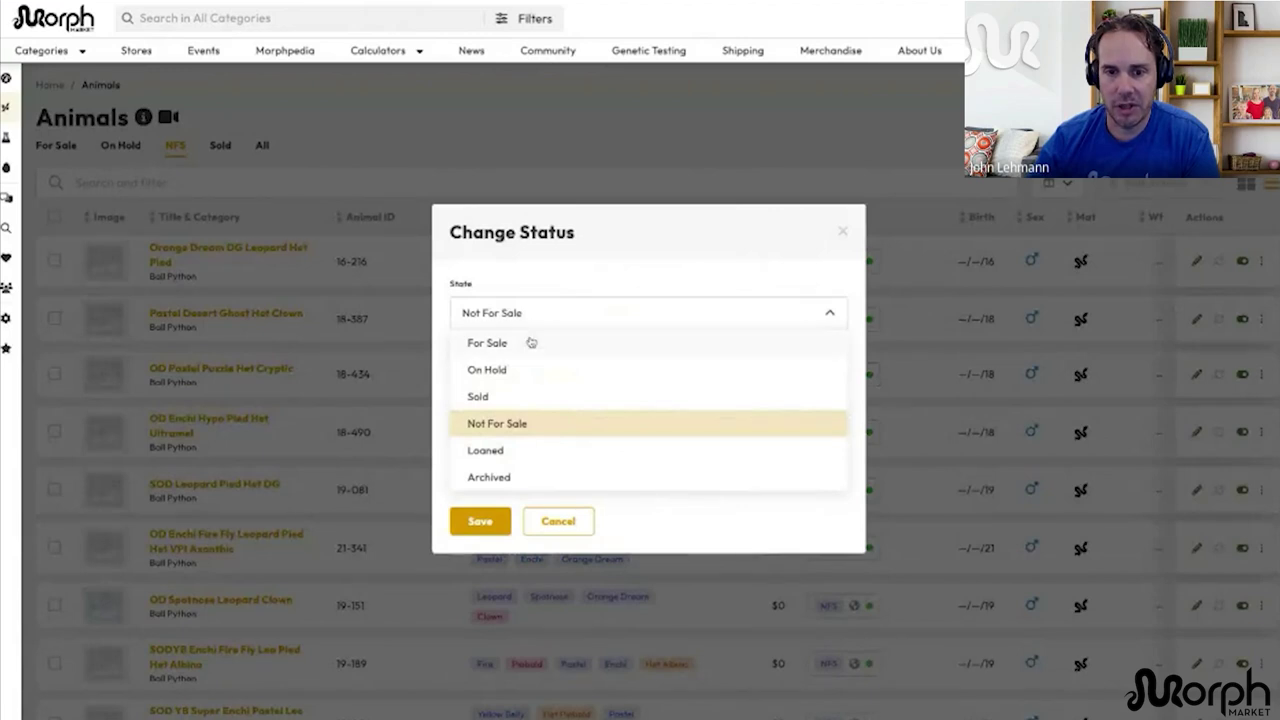
left_click(545, 423)
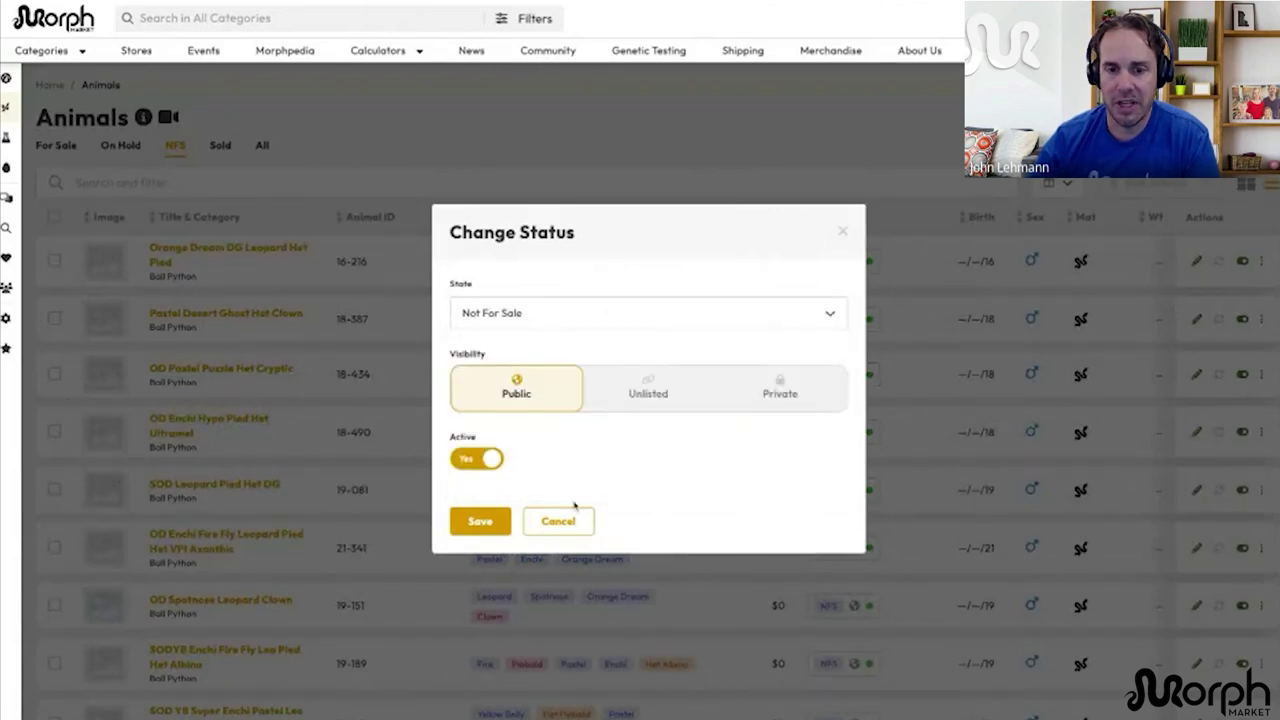
left_click(558, 520)
Step: Set the price of Orange Dream DG Leopard Het Pied to $1,000
left_click(779, 264)
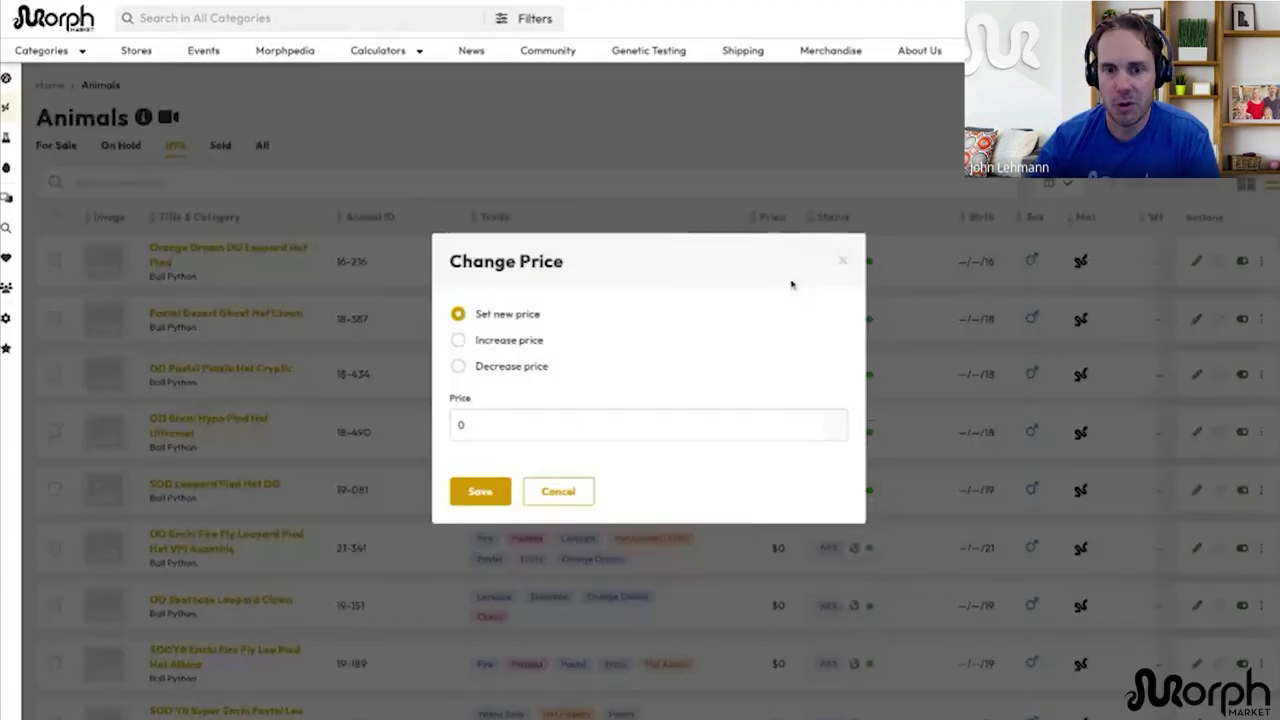
double_click(503, 424)
type("5")
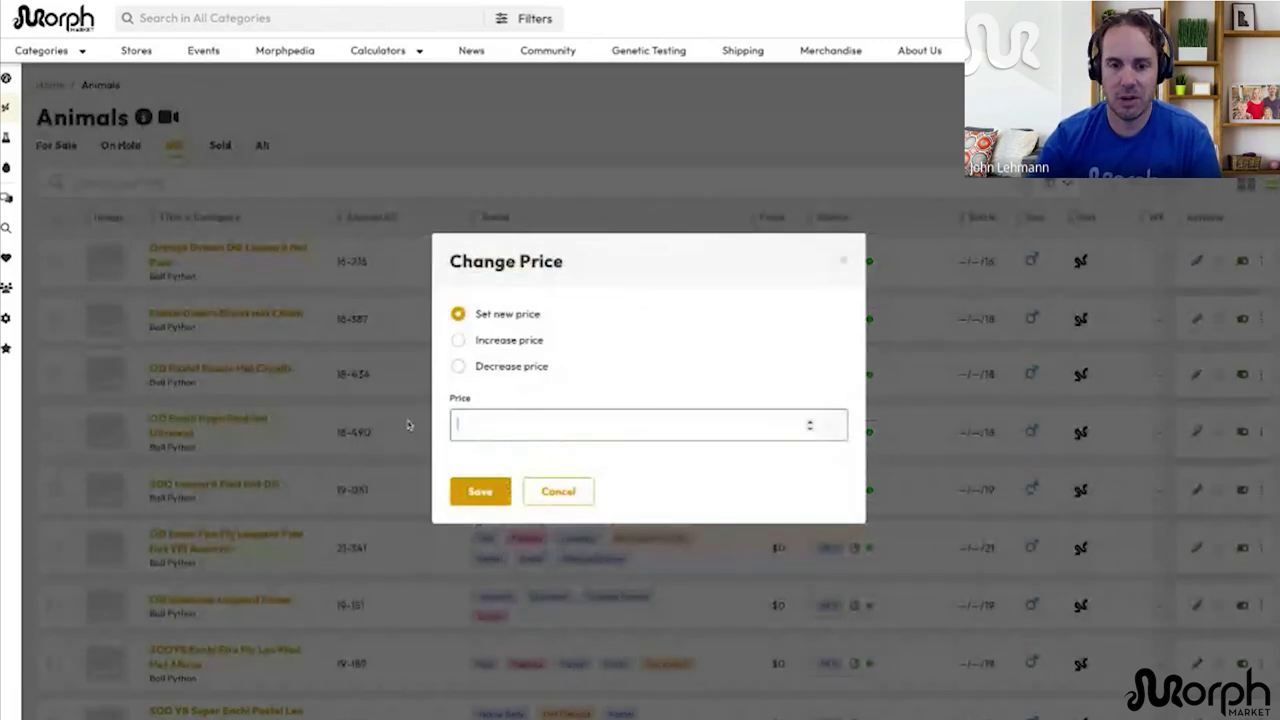
key("Return")
Step: Try to change the status of Orange Dream DG Leopard Het Pied to For Sale
left_click(851, 300)
left_click(530, 314)
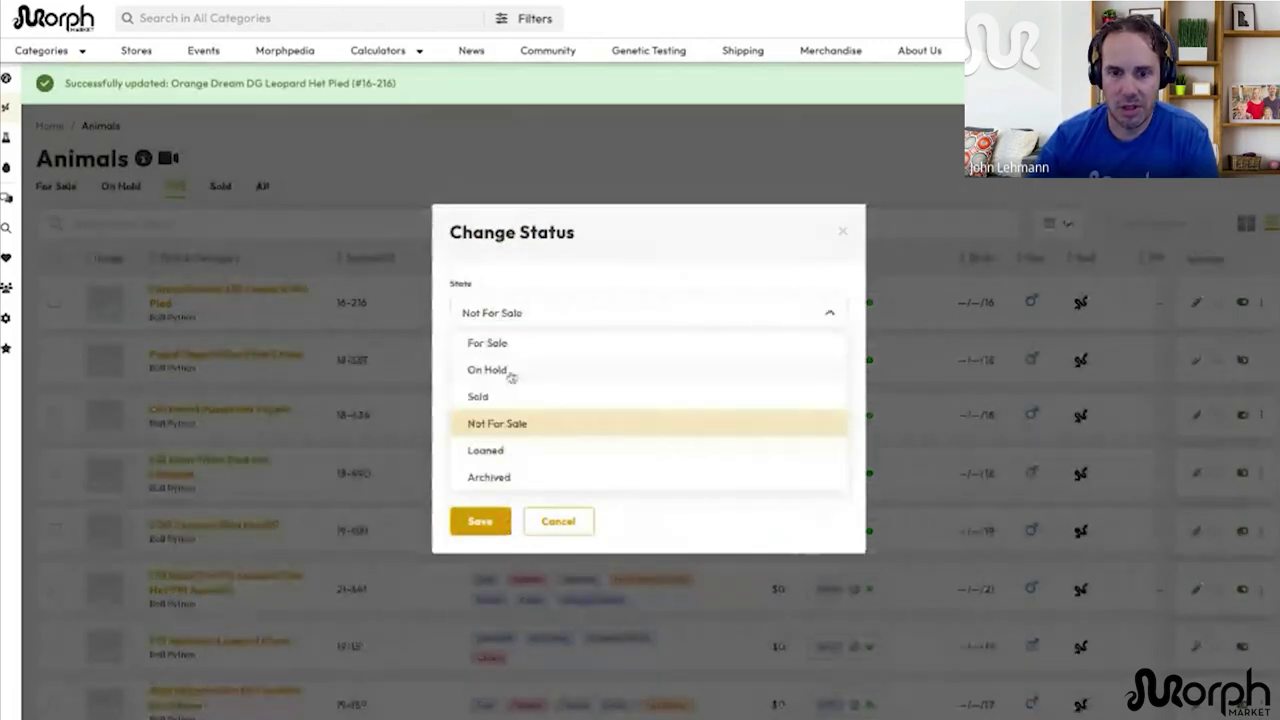
left_click(502, 345)
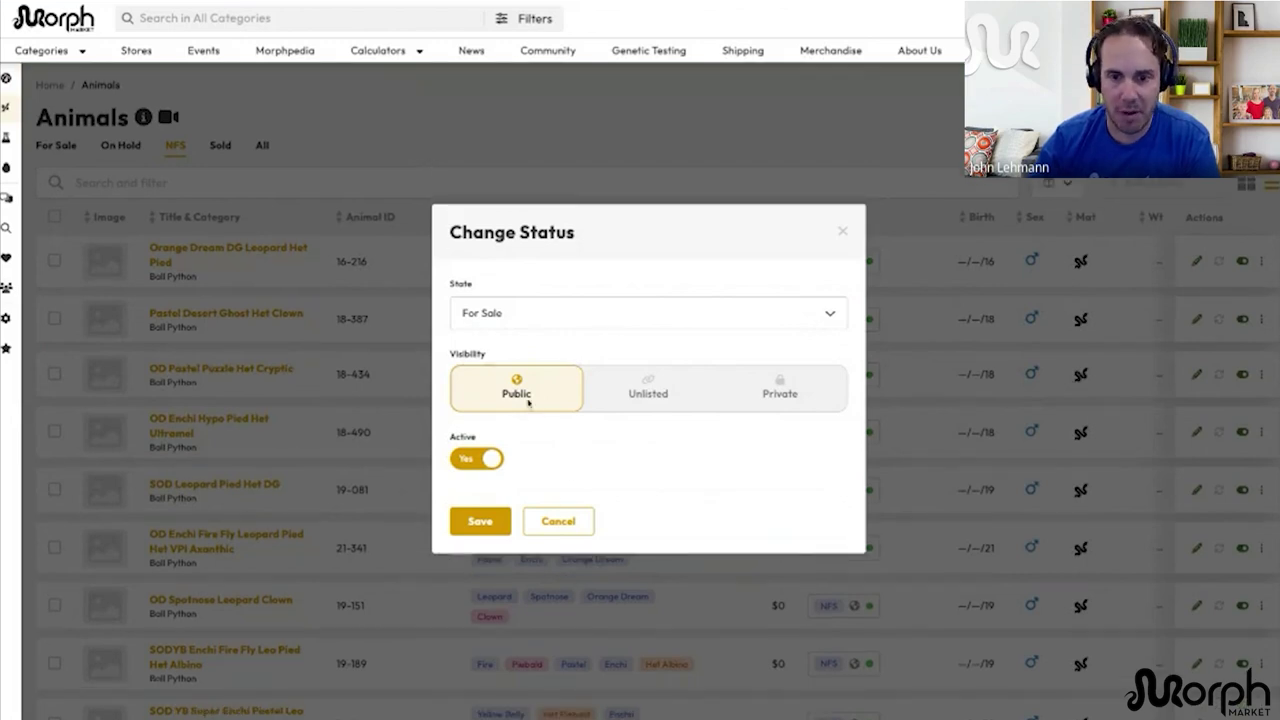
left_click(486, 522)
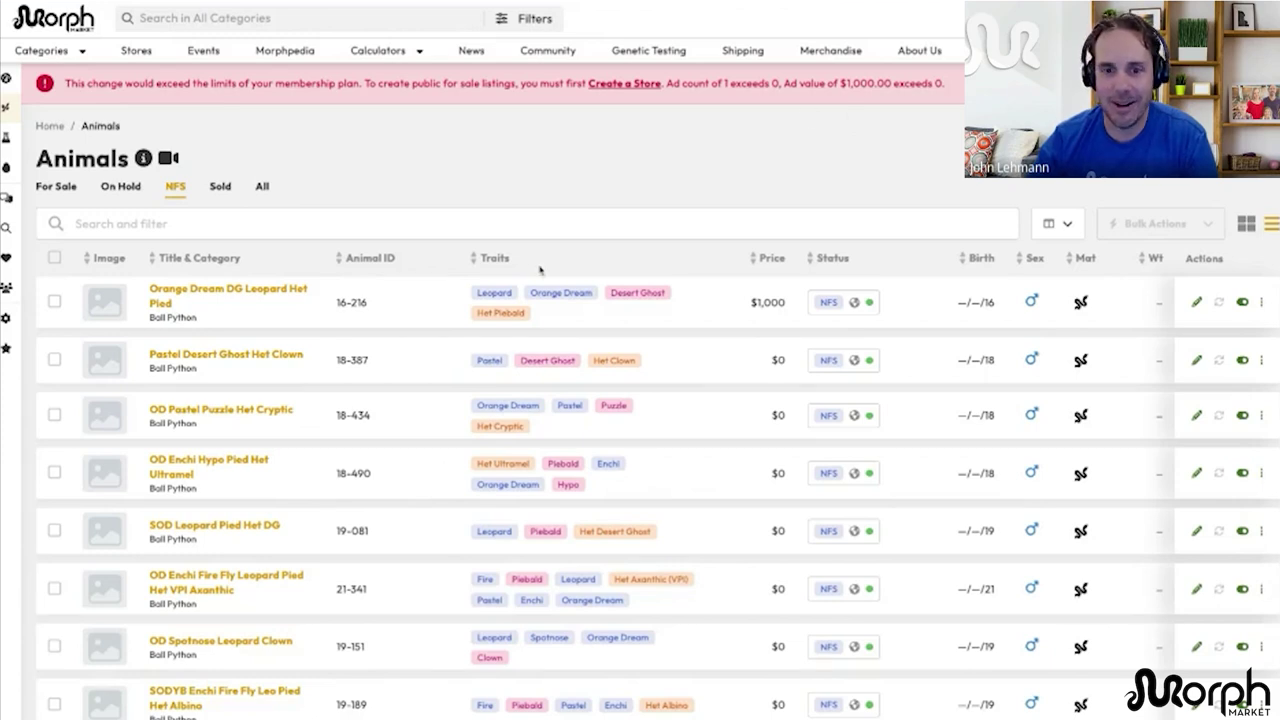
Step: Set the price of Orange Dream DG Leopard Het Pied to $100
left_click(764, 305)
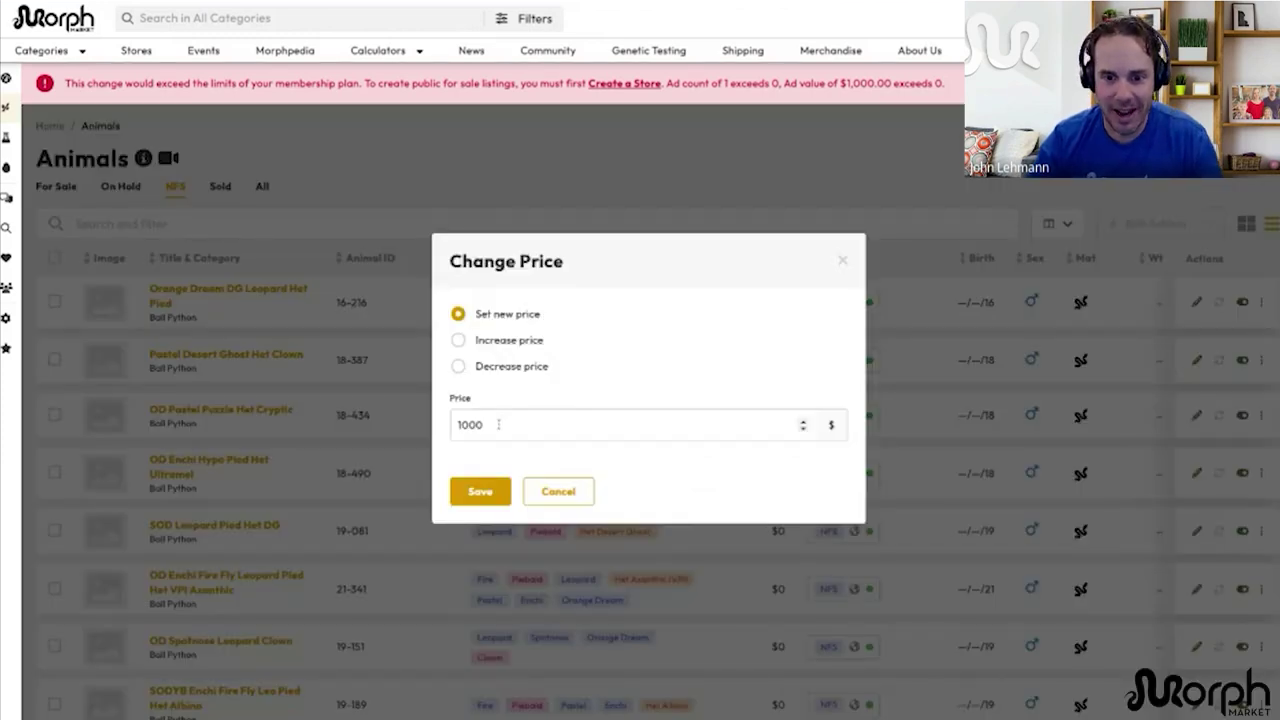
left_click(803, 425)
key("BackSpace")
key("Return")
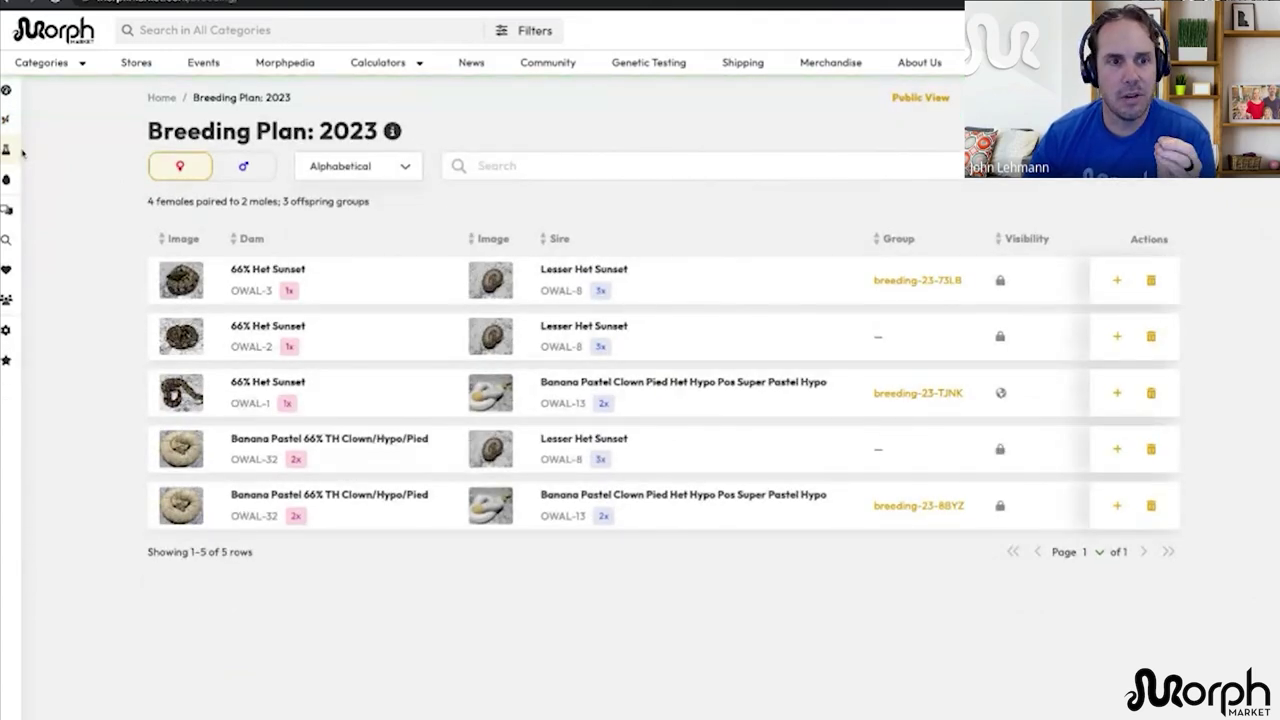
Step: Look over the 2023 breeding plan, and return to the NFS list of the animal inventory
left_click_drag(350, 131, 214, 131)
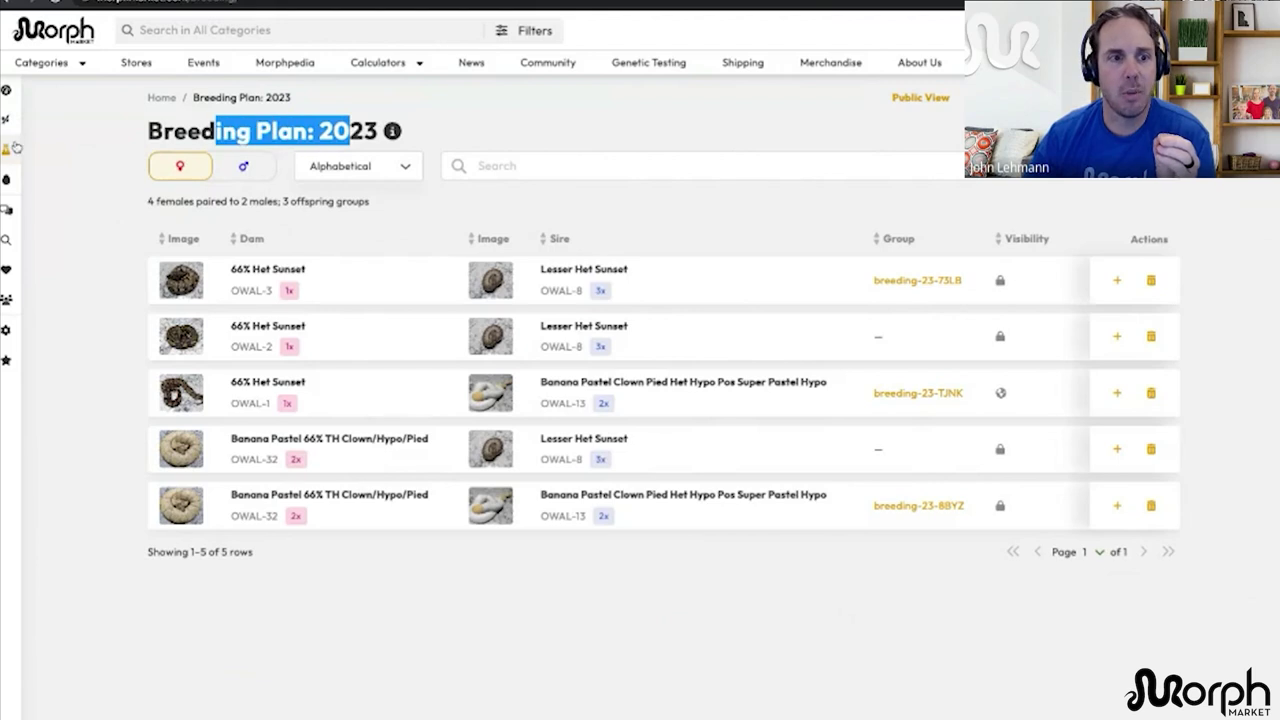
left_click(7, 124)
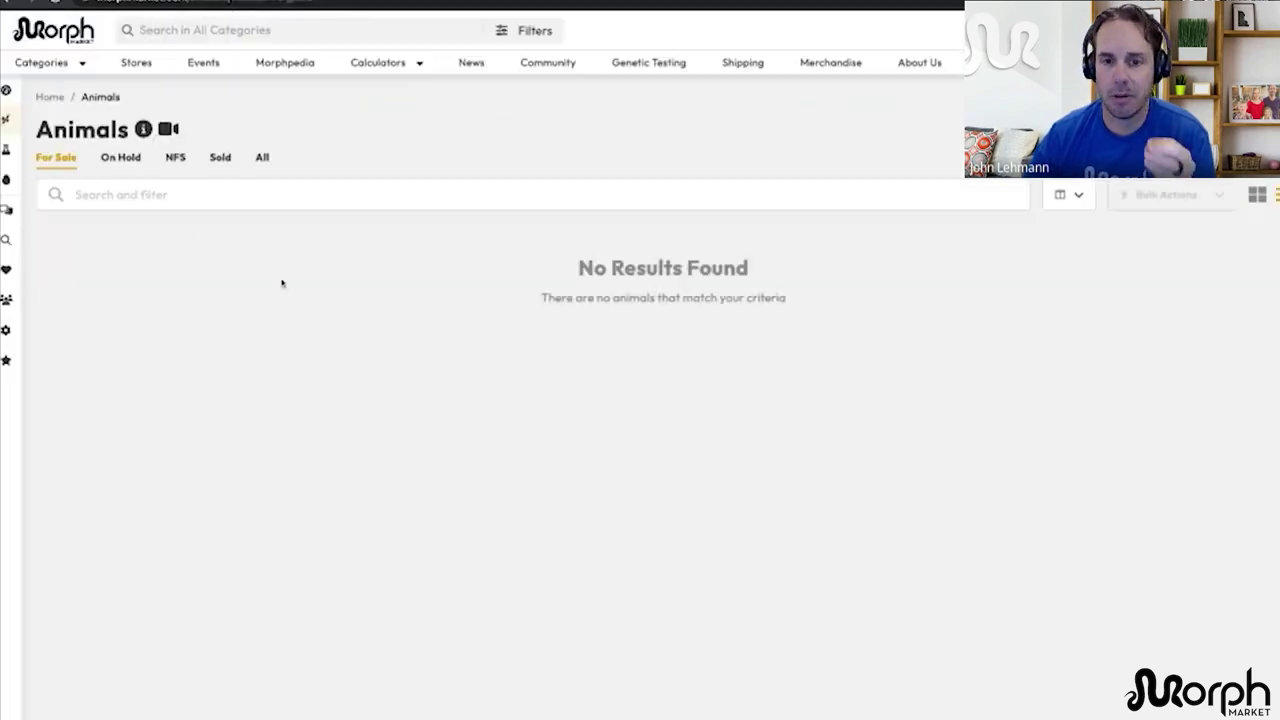
left_click(176, 158)
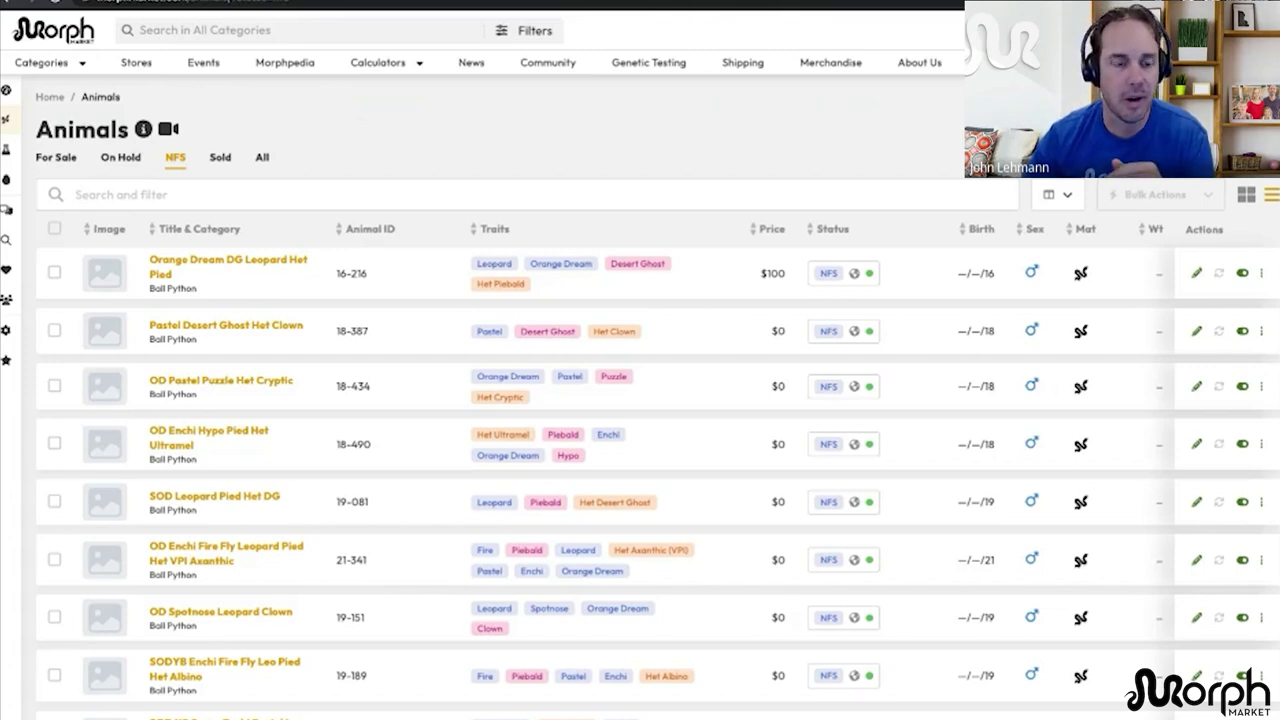
Step: Add ODYB Lesser Bongo Het Clown as an active breeder in the 2023 breeding plan and pair it with the 66% Het Sunset dam OWAL-3
left_click(6, 149)
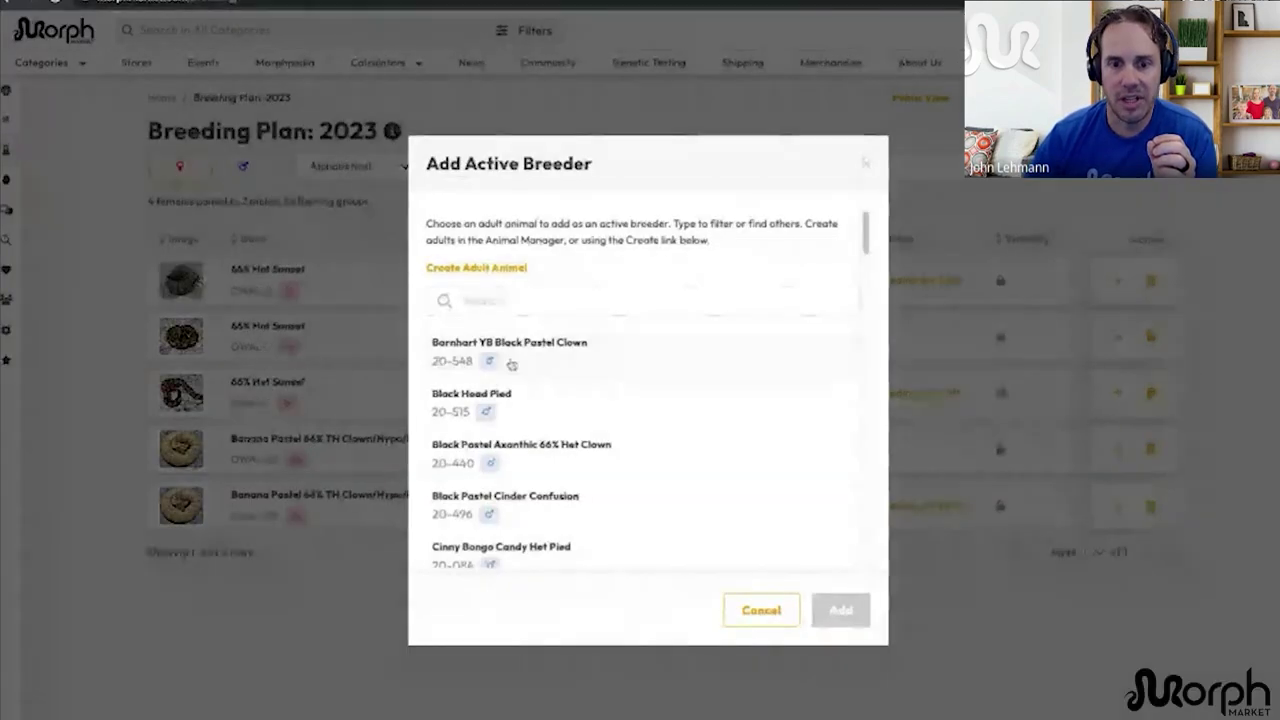
scroll(572, 423, "down", 10)
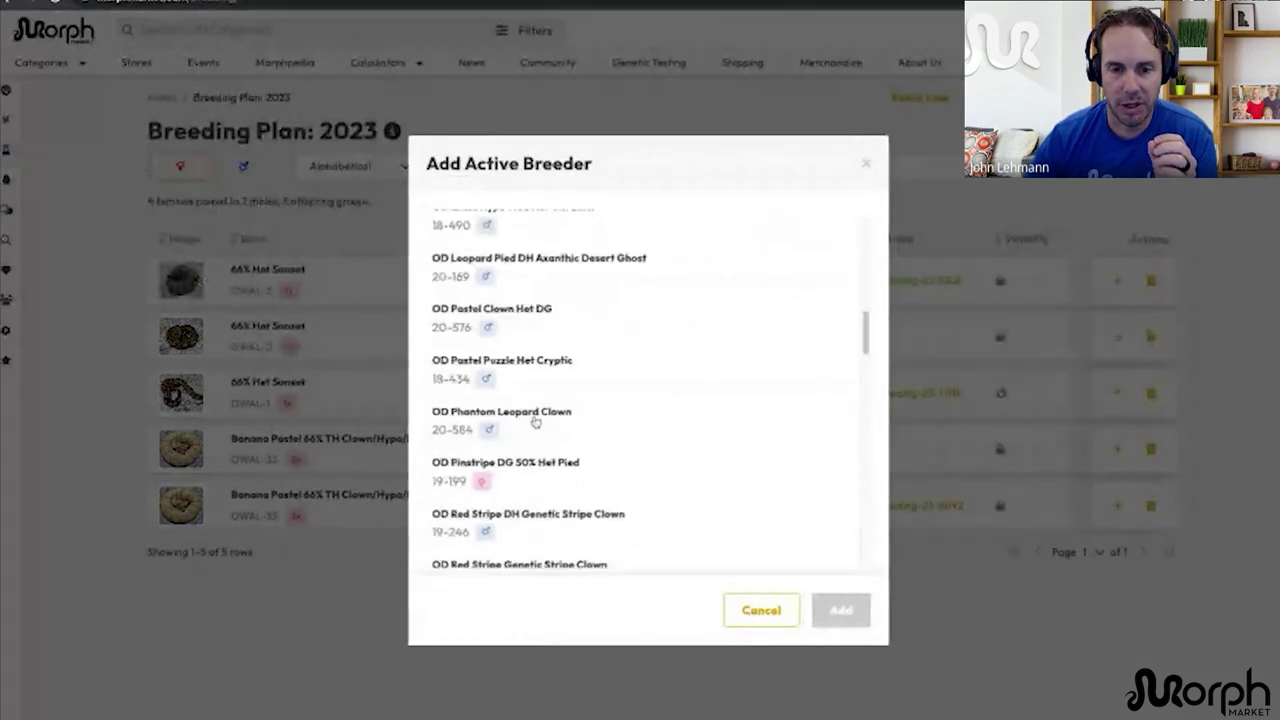
scroll(535, 423, "down", 3)
left_click(559, 355)
left_click(841, 610)
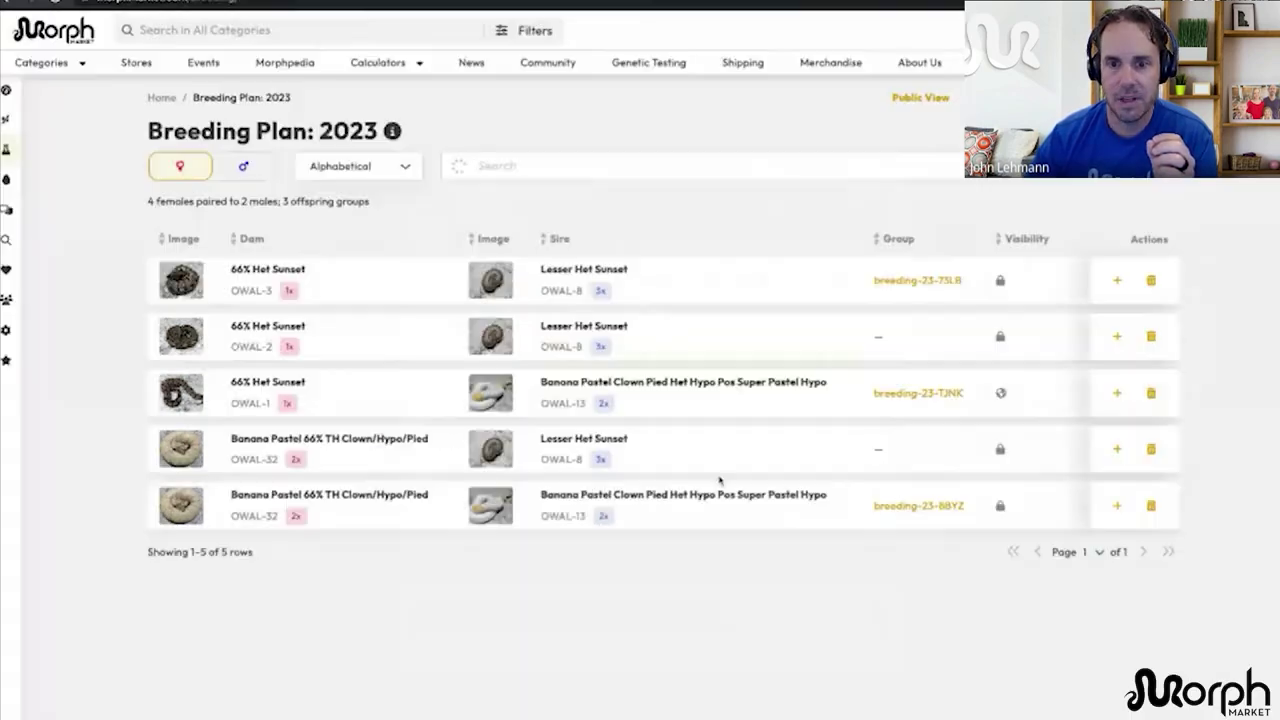
left_click(243, 166)
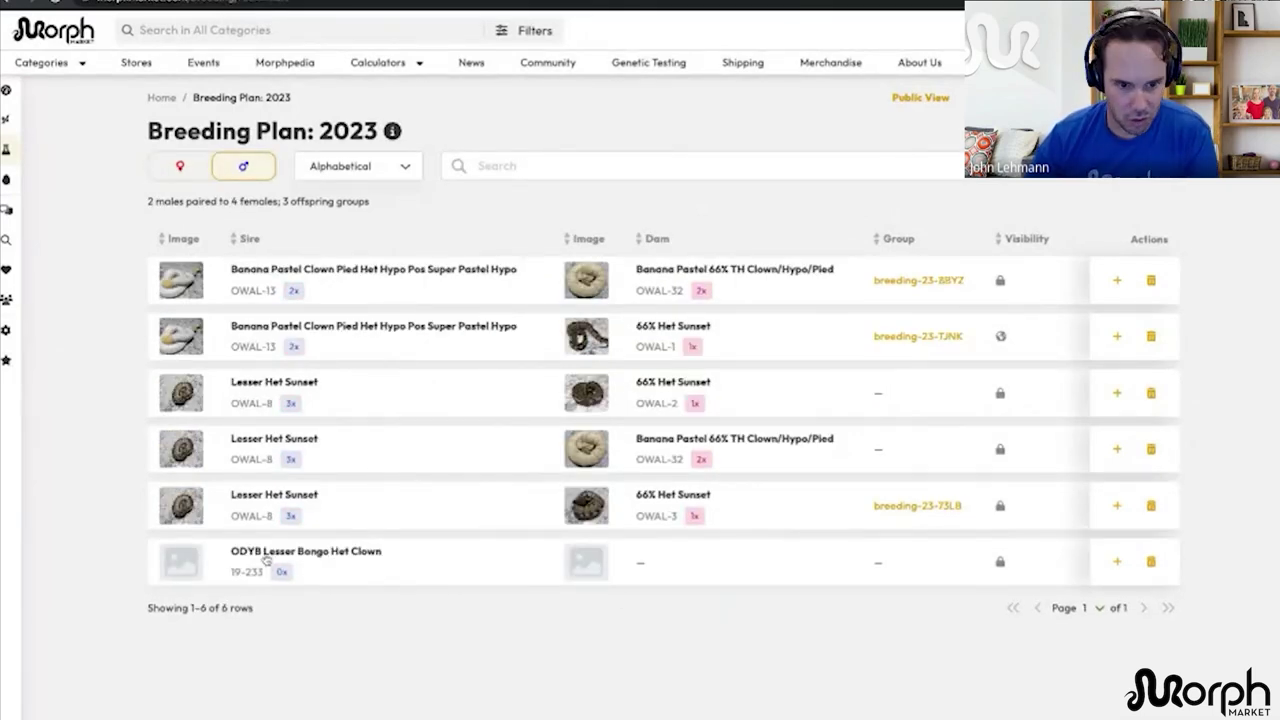
left_click(1114, 564)
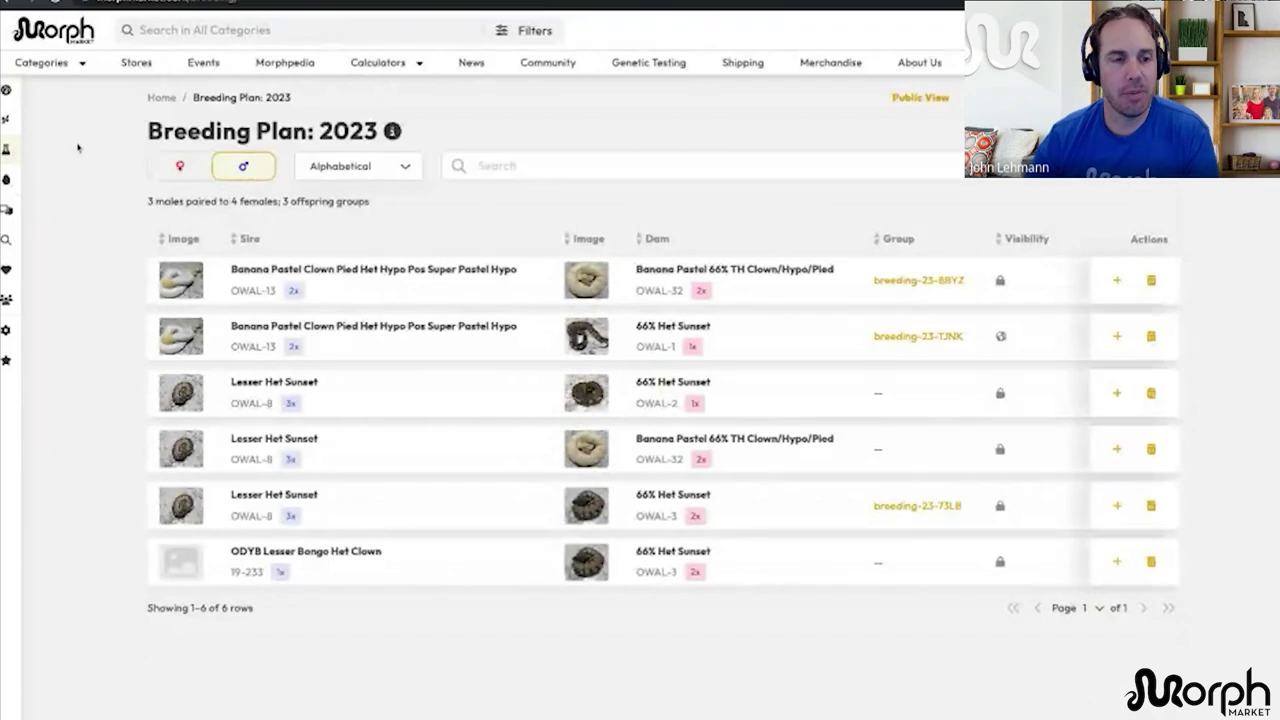
Step: Assign the breeders-2023 tag to Orange Dream DG Leopard Het Pied in the NFS animal list
left_click(8, 128)
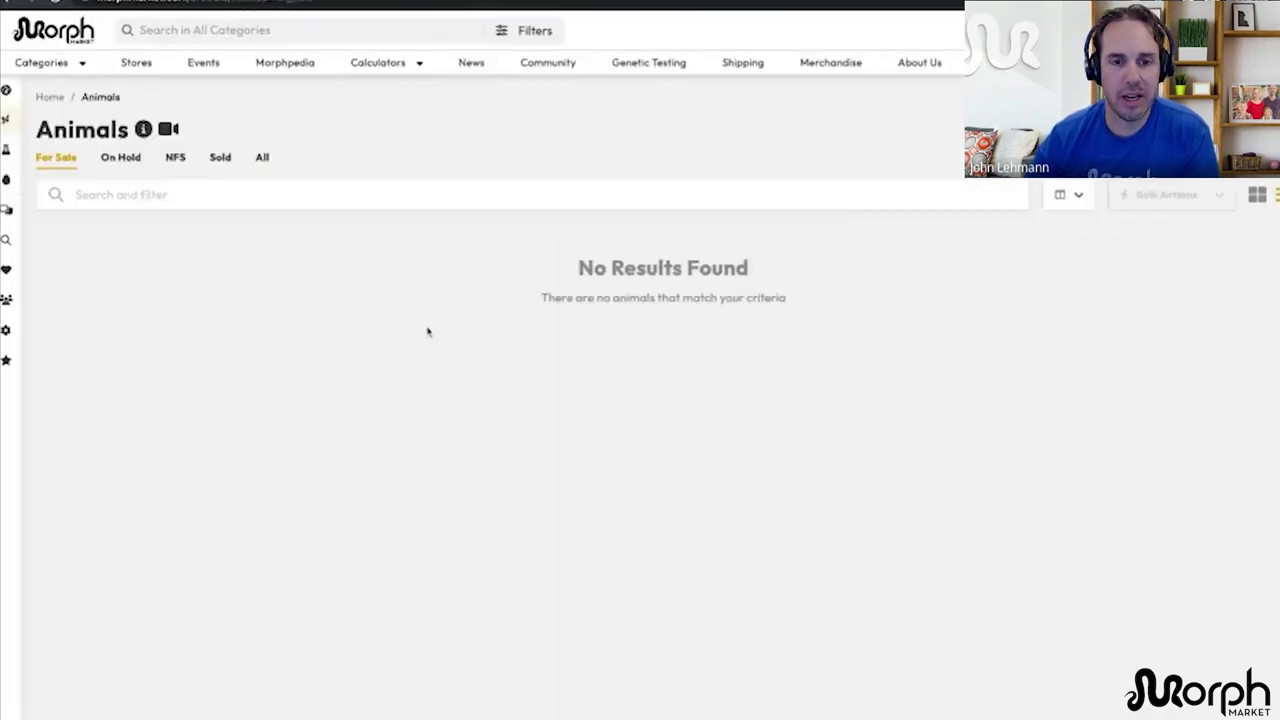
left_click(175, 157)
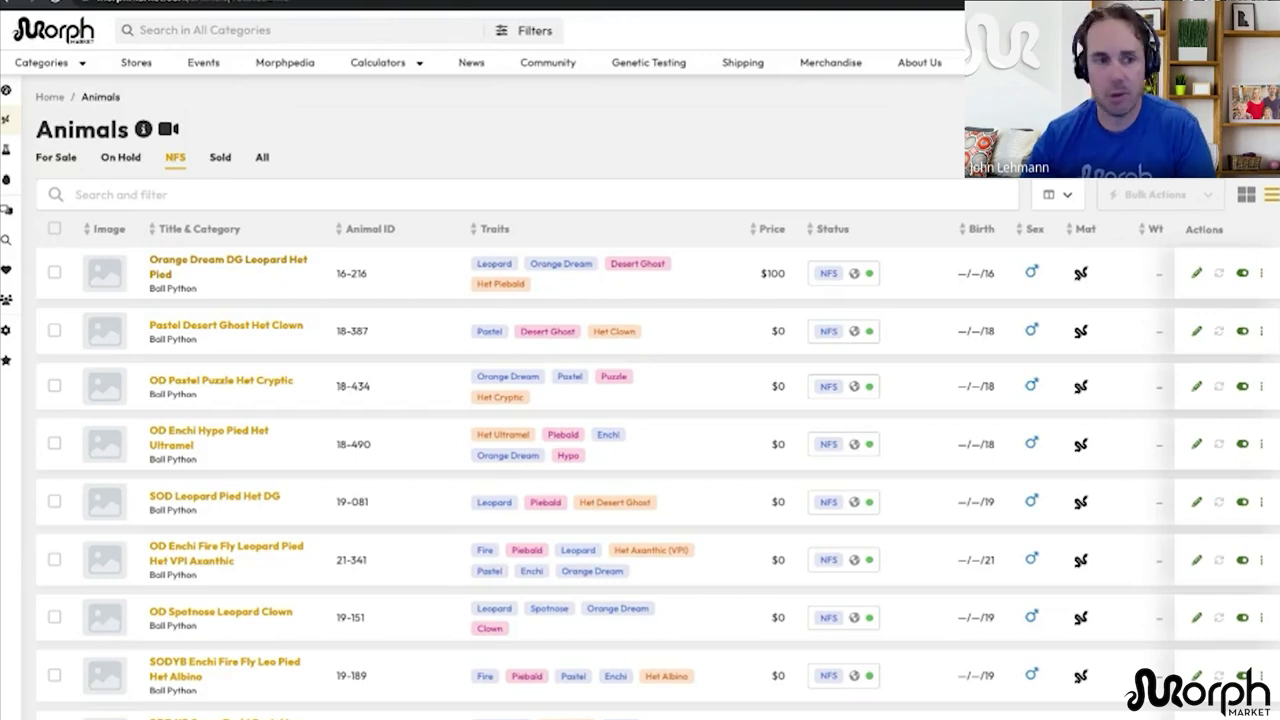
scroll(737, 389, "right", 10)
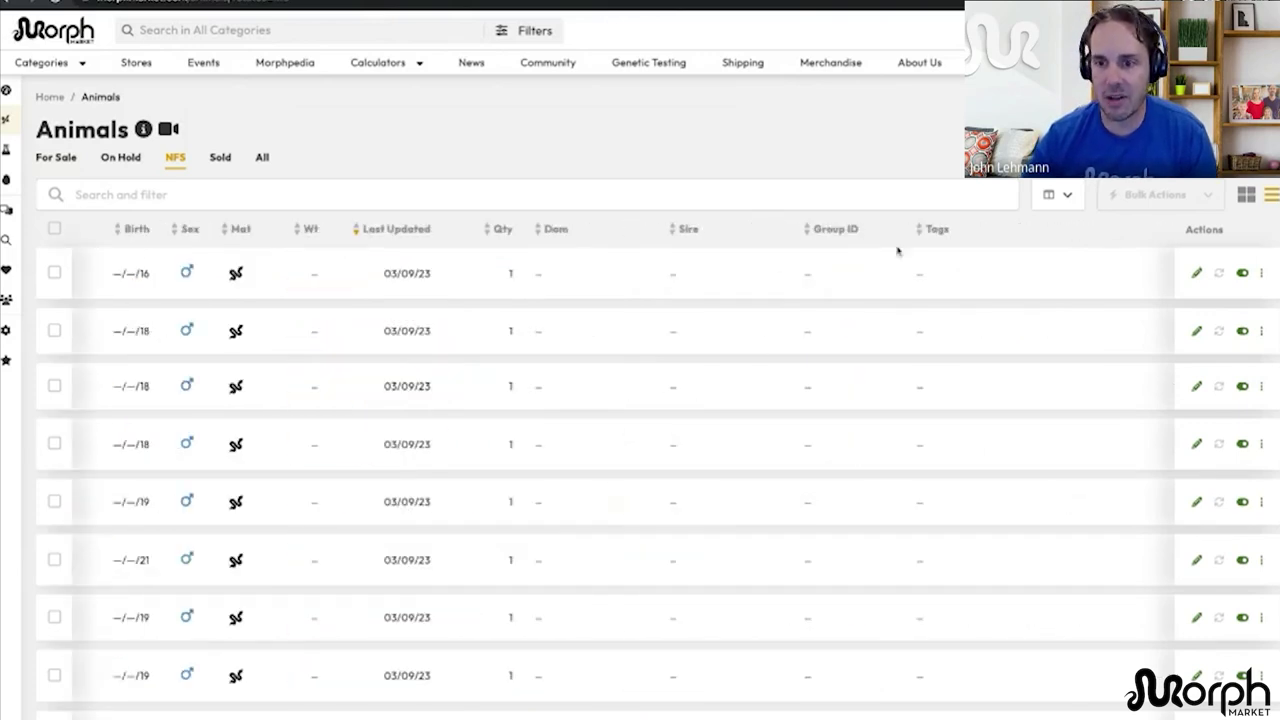
left_click(920, 273)
left_click(528, 416)
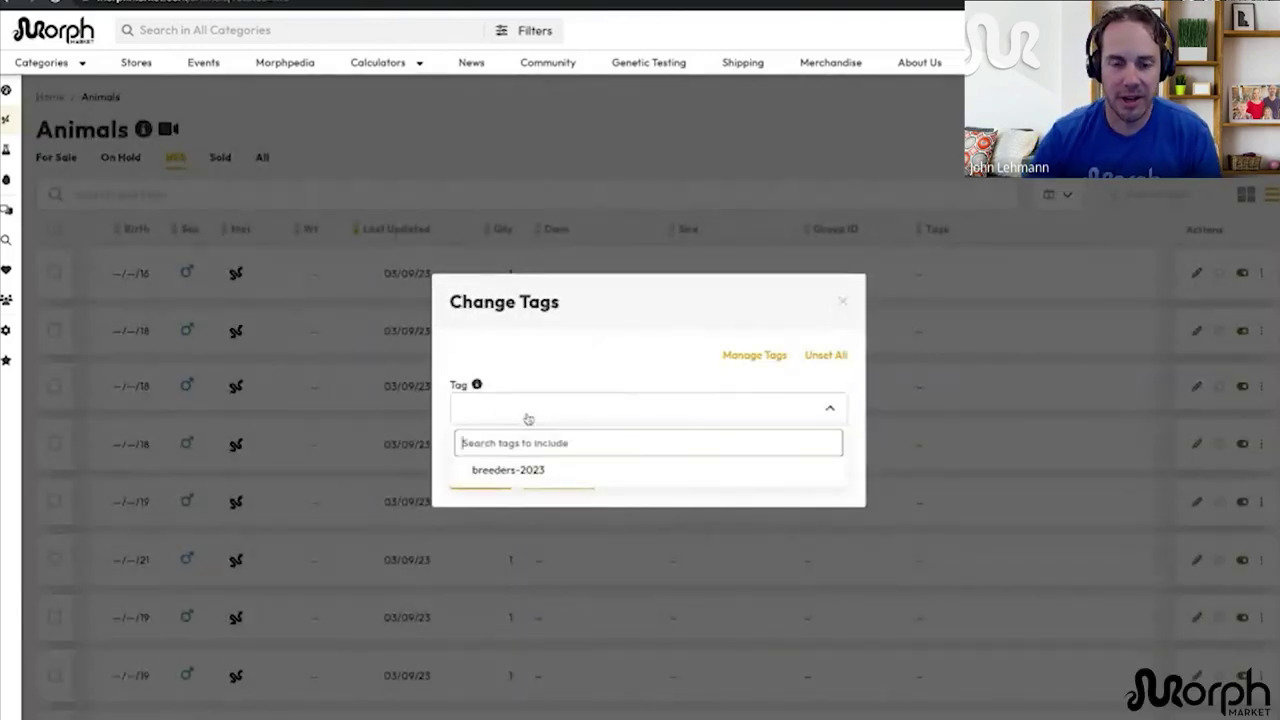
left_click(527, 469)
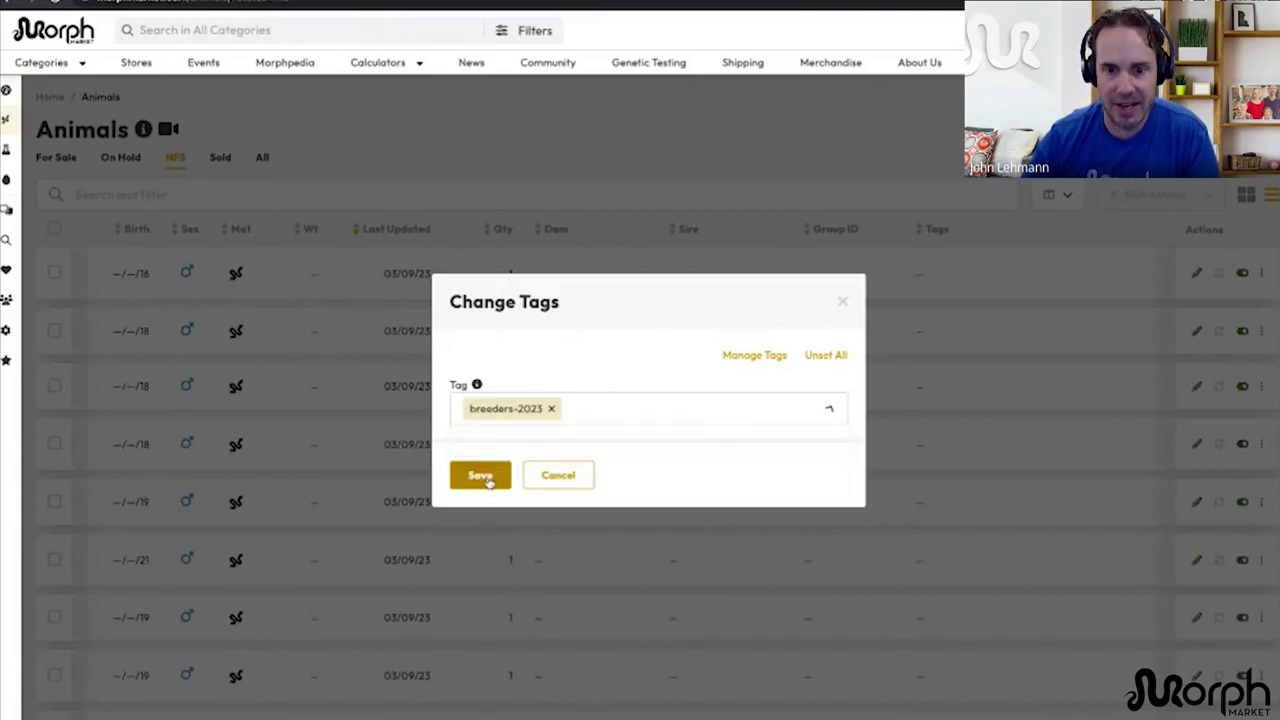
left_click(490, 476)
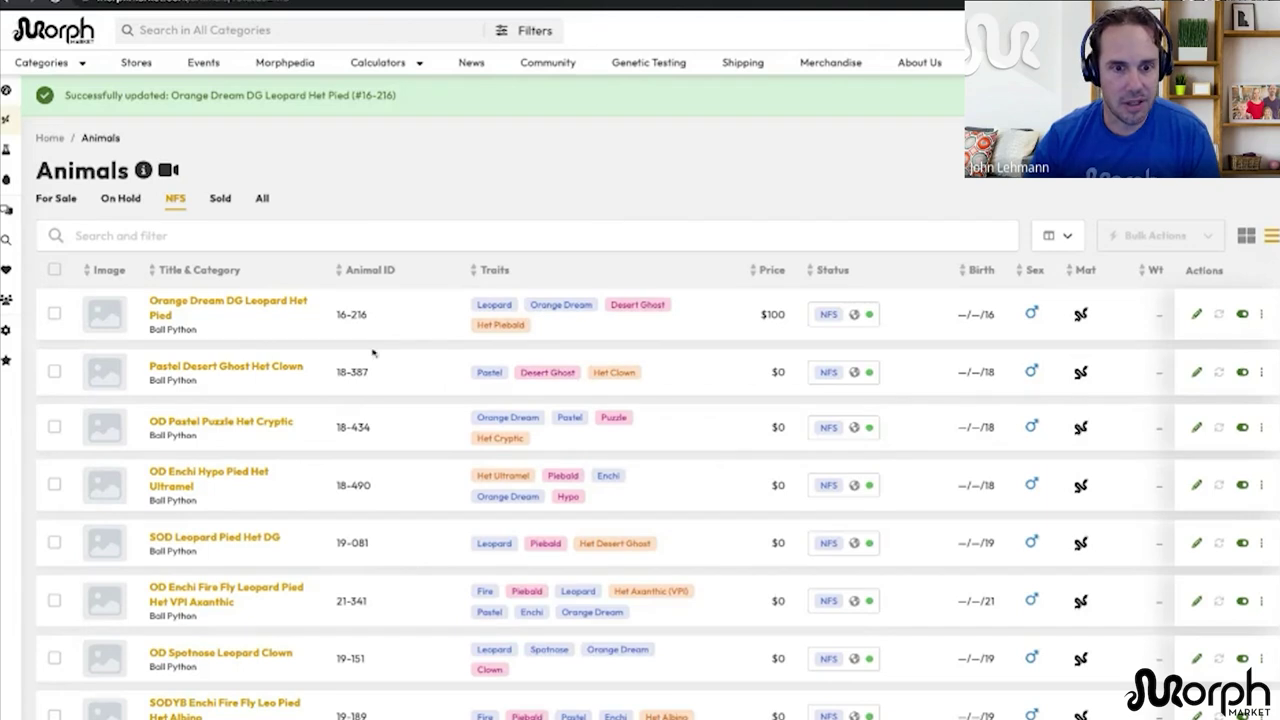
Step: Select all matching NFS animals across every page and apply the breeders-2023 tag to them in bulk
left_click(6, 148)
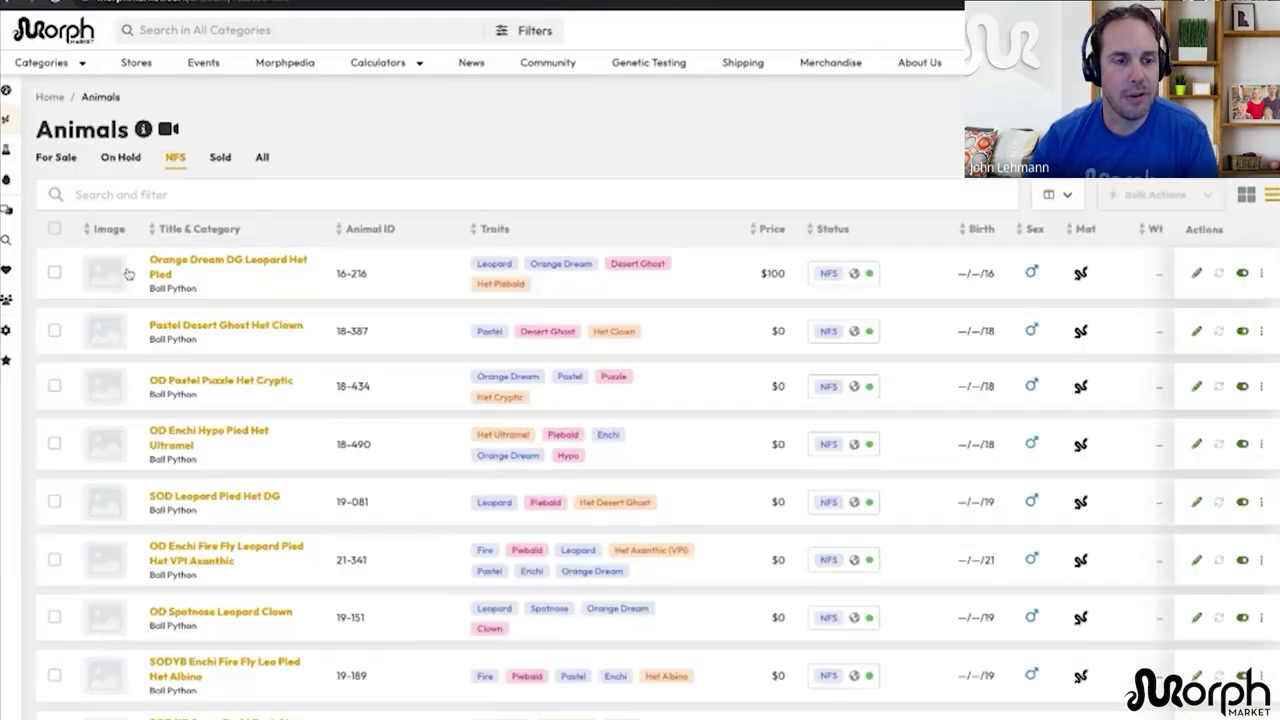
left_click(54, 228)
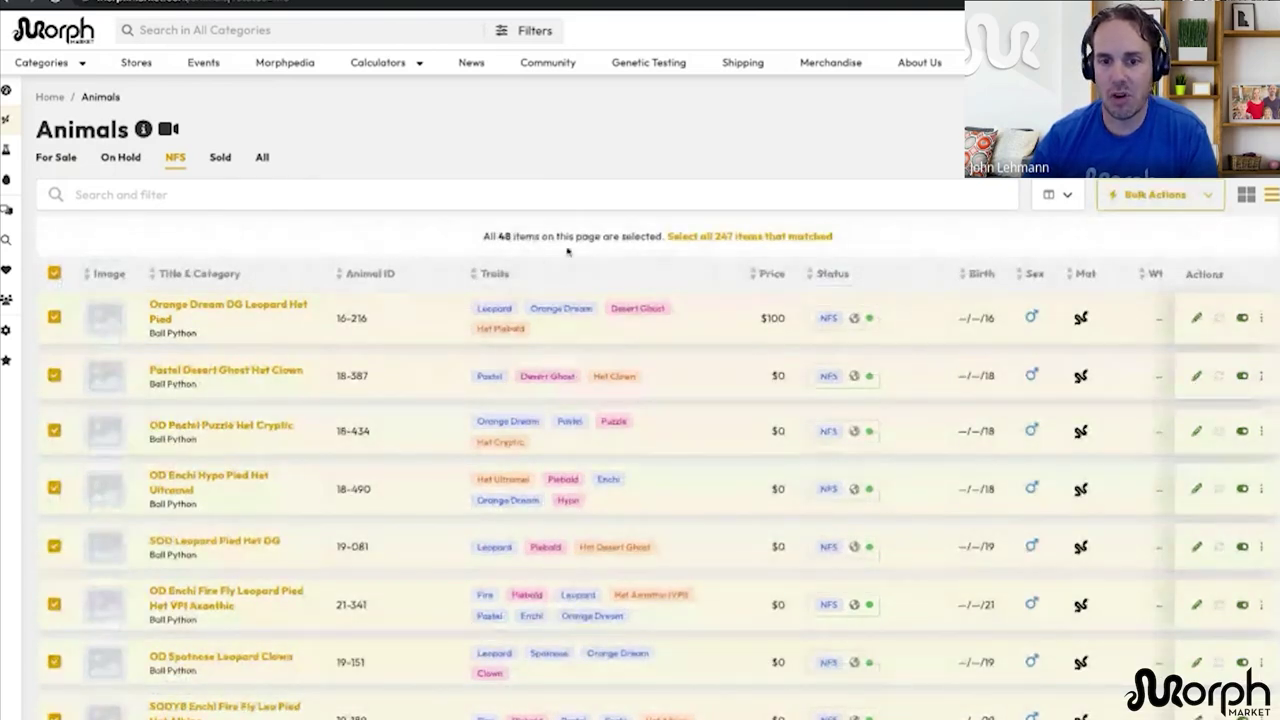
left_click(713, 240)
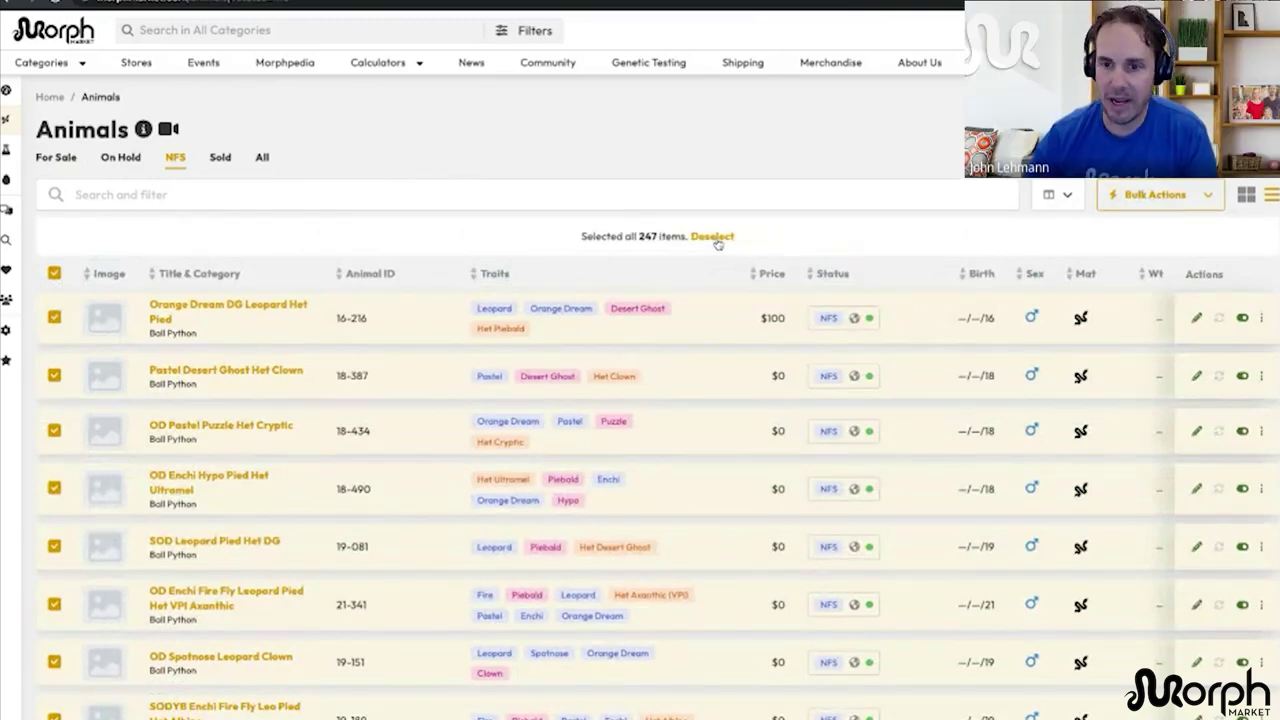
left_click(1186, 200)
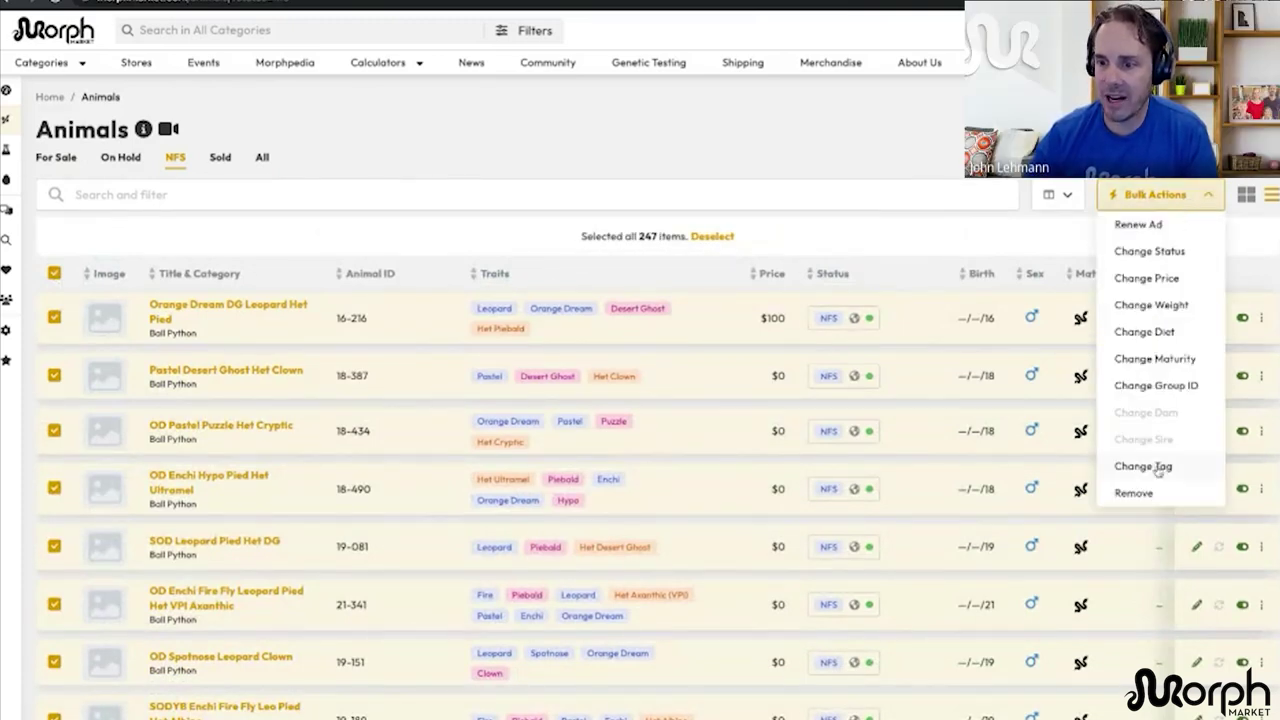
left_click(1125, 465)
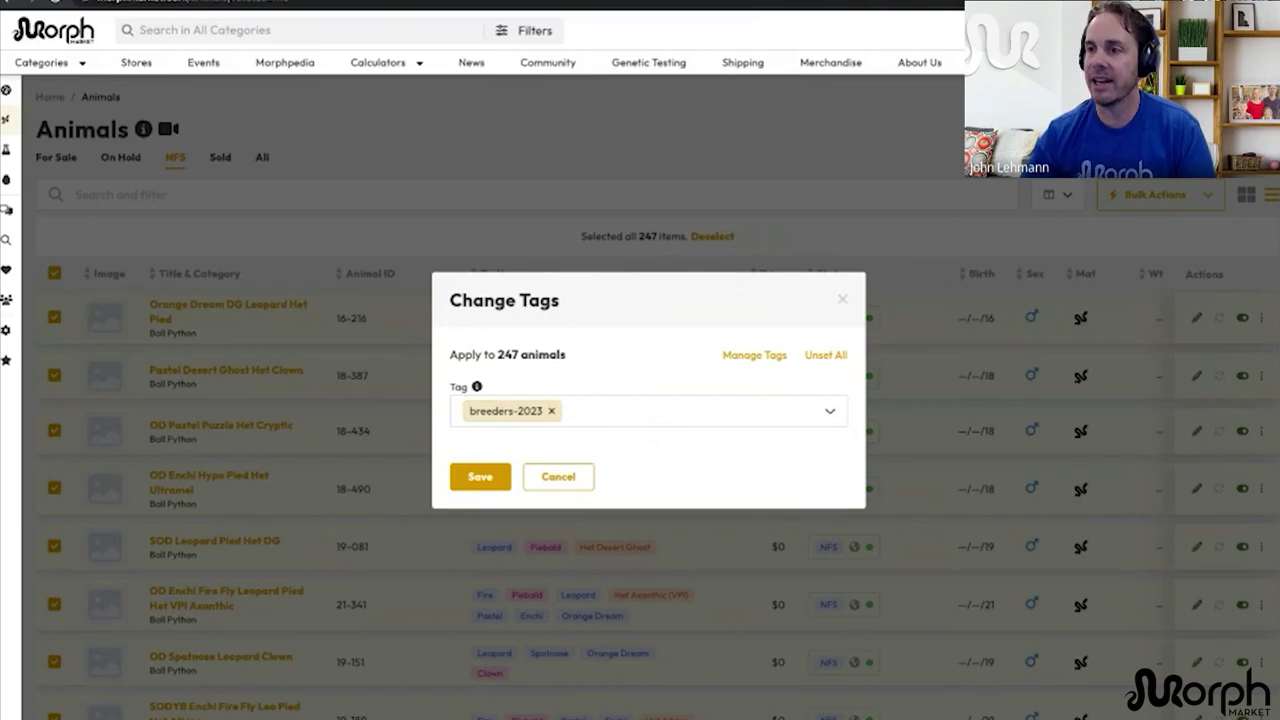
left_click(496, 487)
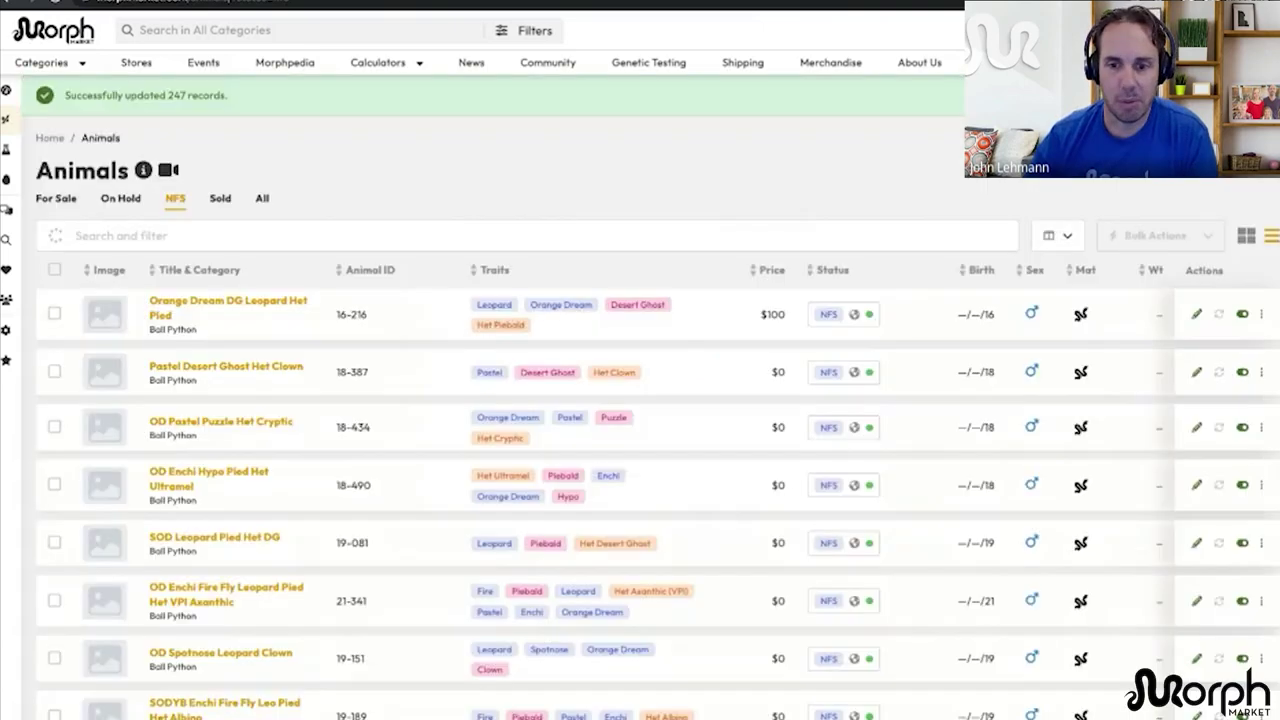
Step: Review the sires and dams listed in the 2023 breeding plan and the option to add a mate to BH Black Pastel Het Pied
left_click(6, 148)
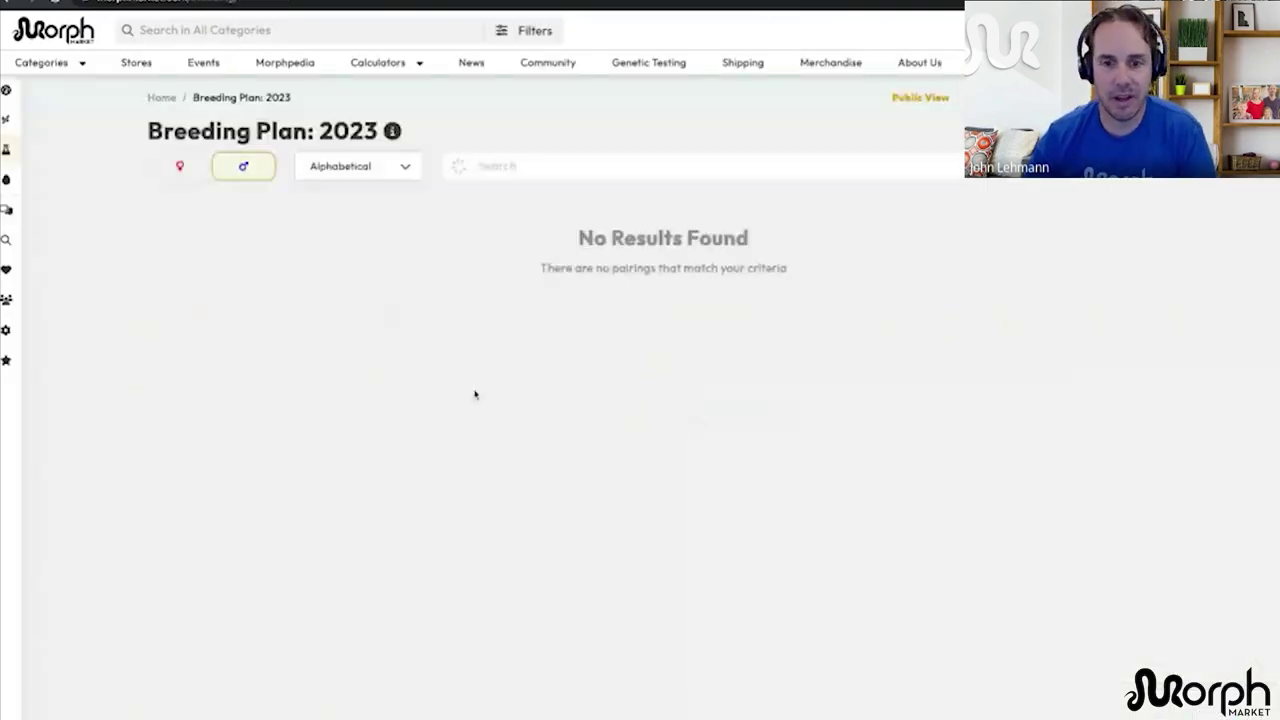
scroll(723, 527, "down", 10)
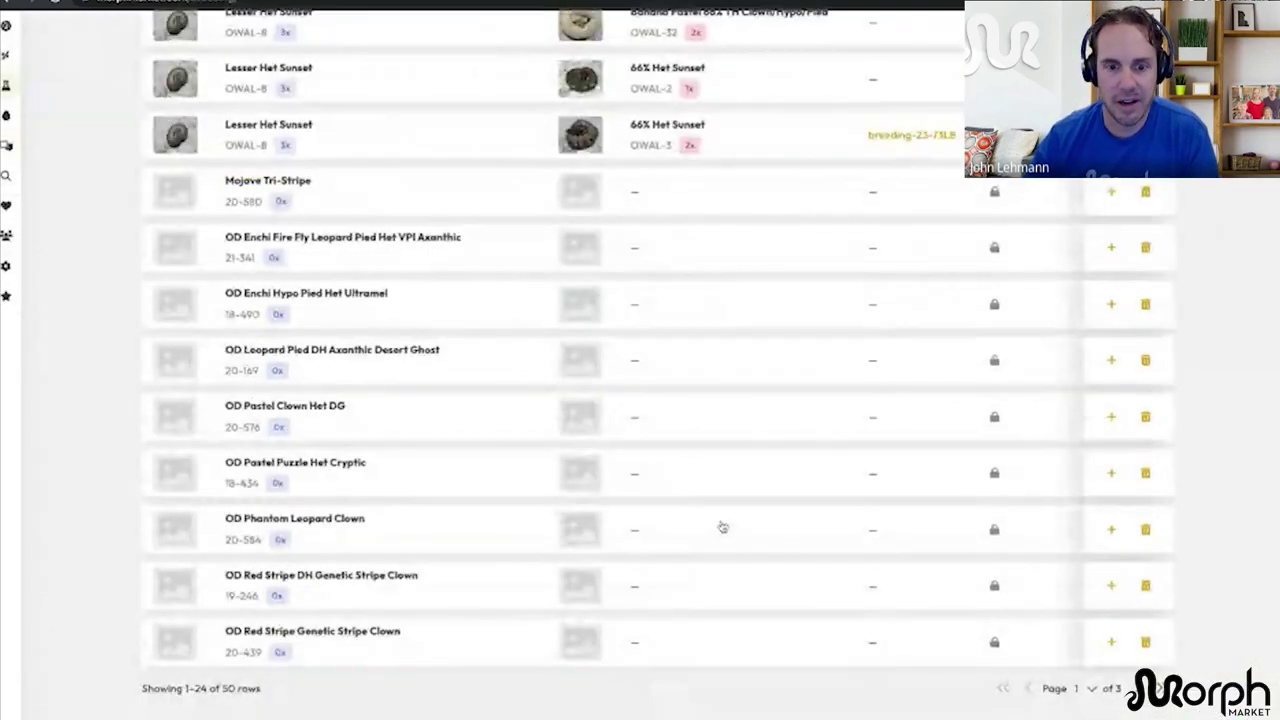
scroll(626, 537, "down", 10)
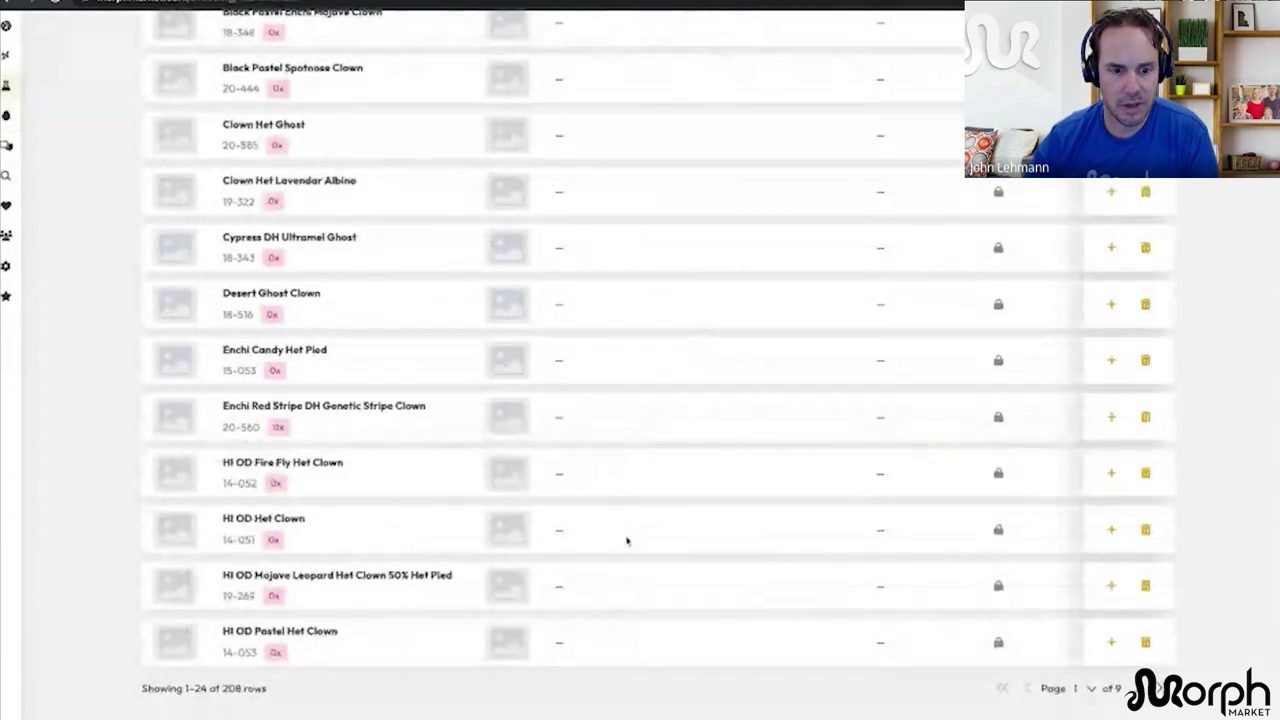
scroll(626, 551, "down", 6)
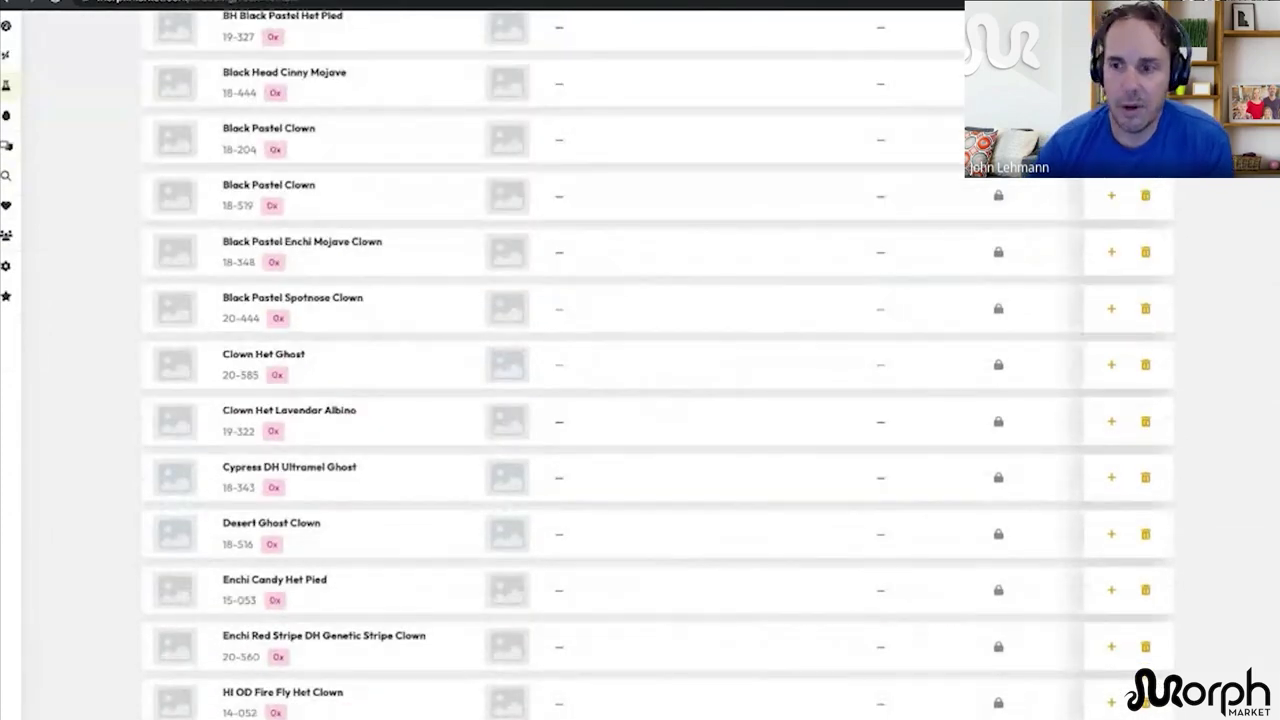
scroll(1109, 314, "up", 2)
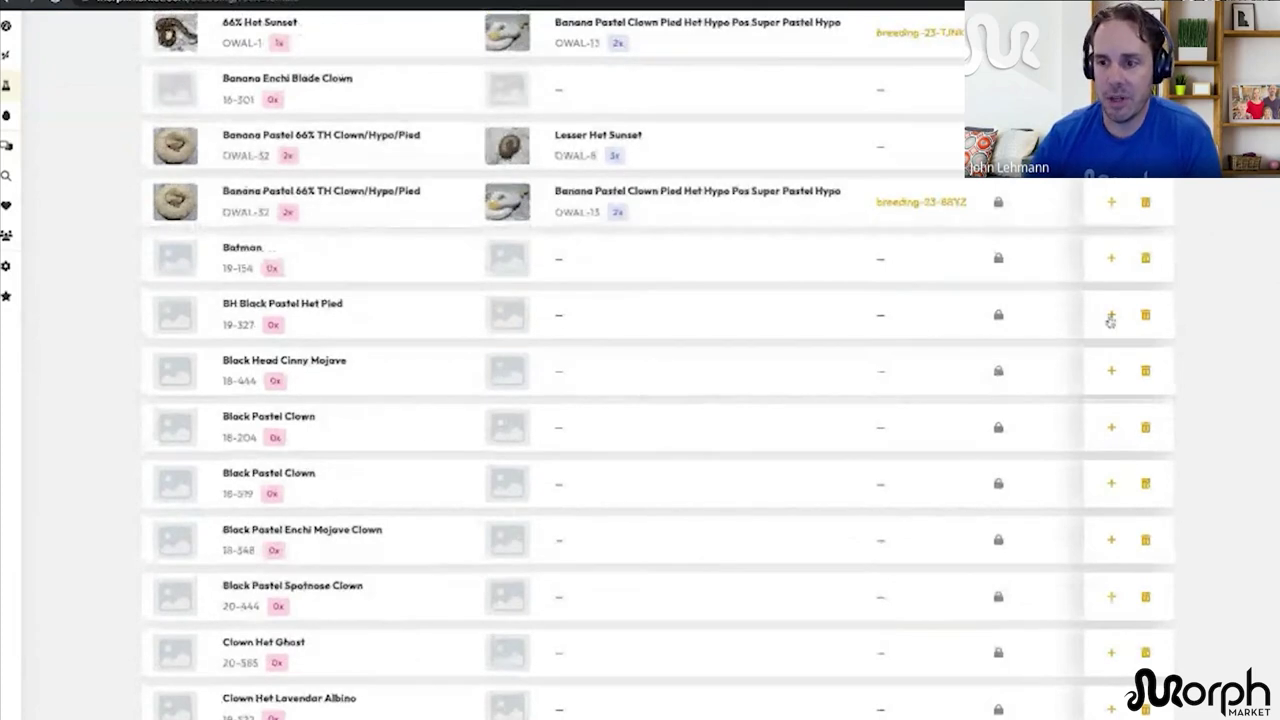
left_click(1112, 316)
left_click(1114, 320)
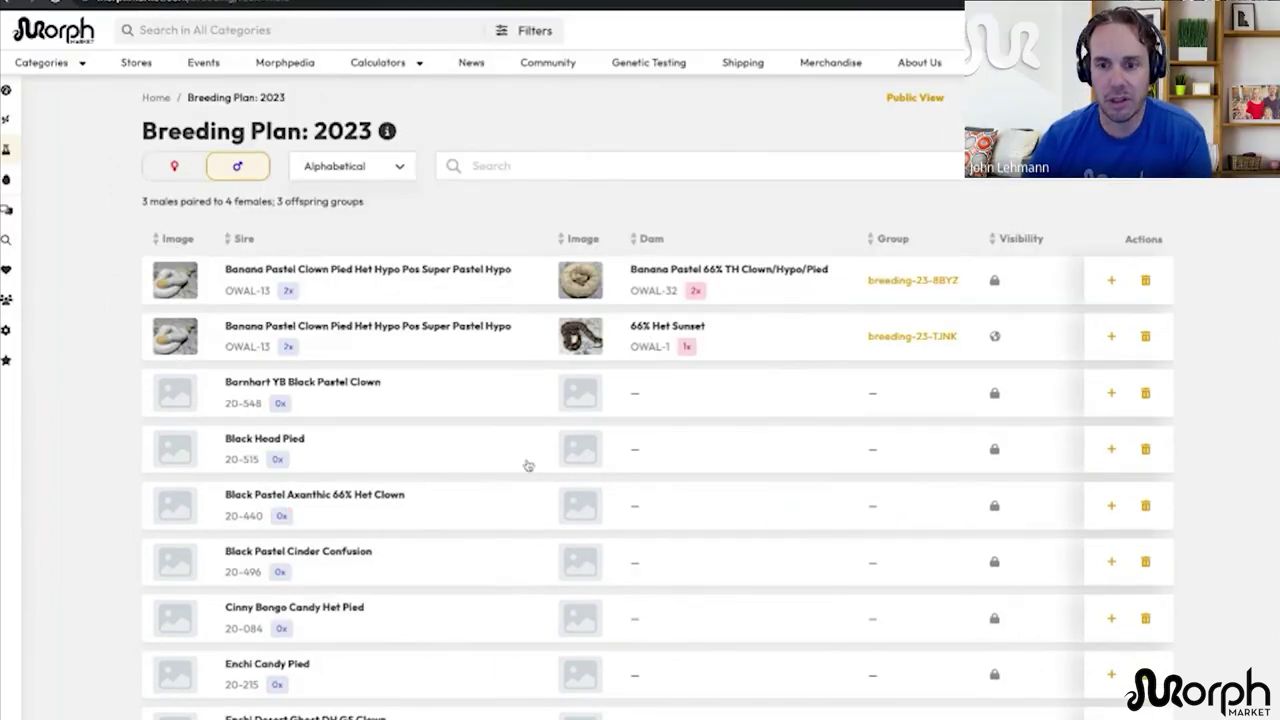
Step: Pair the sire Barnhart YB Black Pastel Clown with the dam Banana Enchi Blade Clown, found by searching 301, and make the pair public
scroll(528, 466, "down", 1)
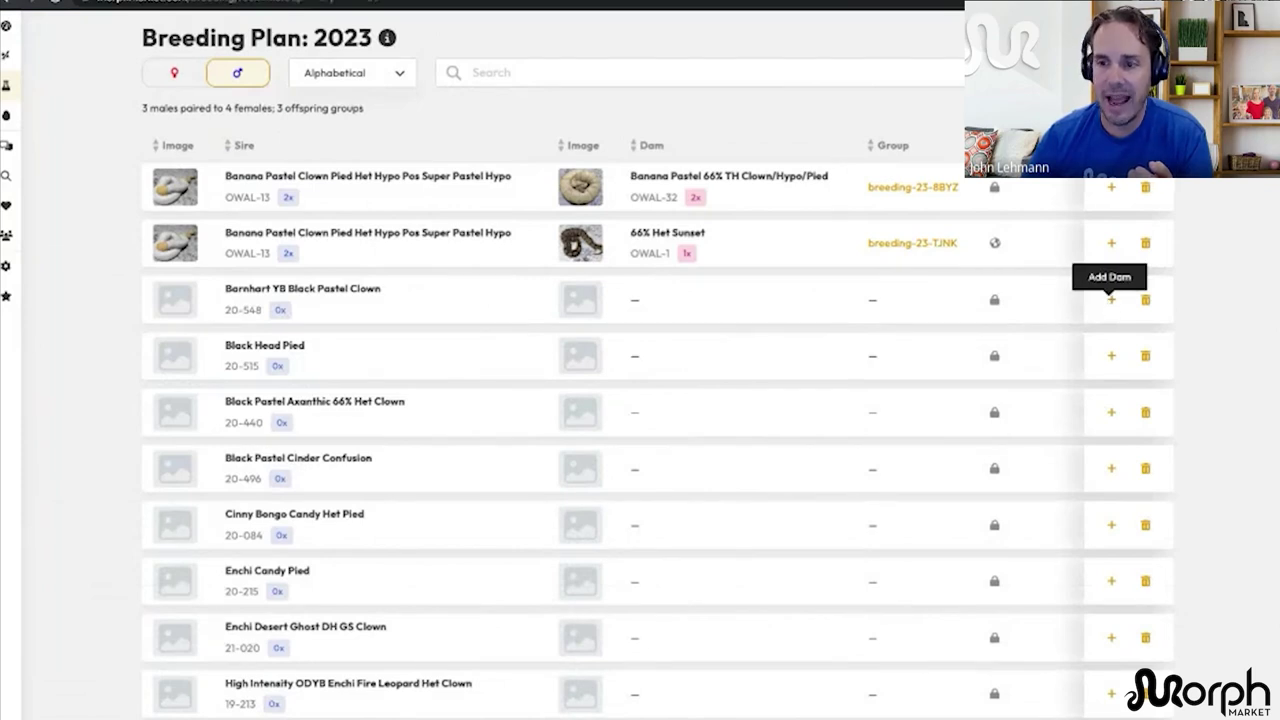
left_click(1111, 304)
scroll(751, 540, "down", 8)
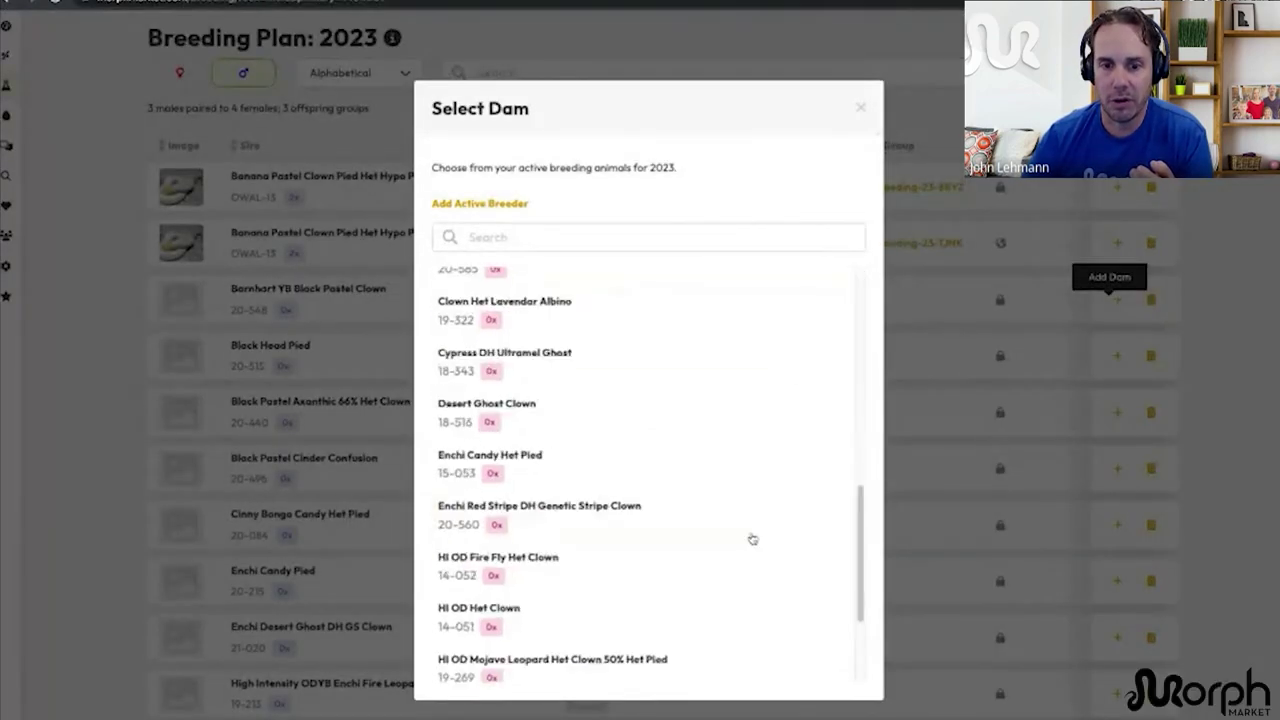
scroll(751, 537, "up", 10)
left_click(515, 237)
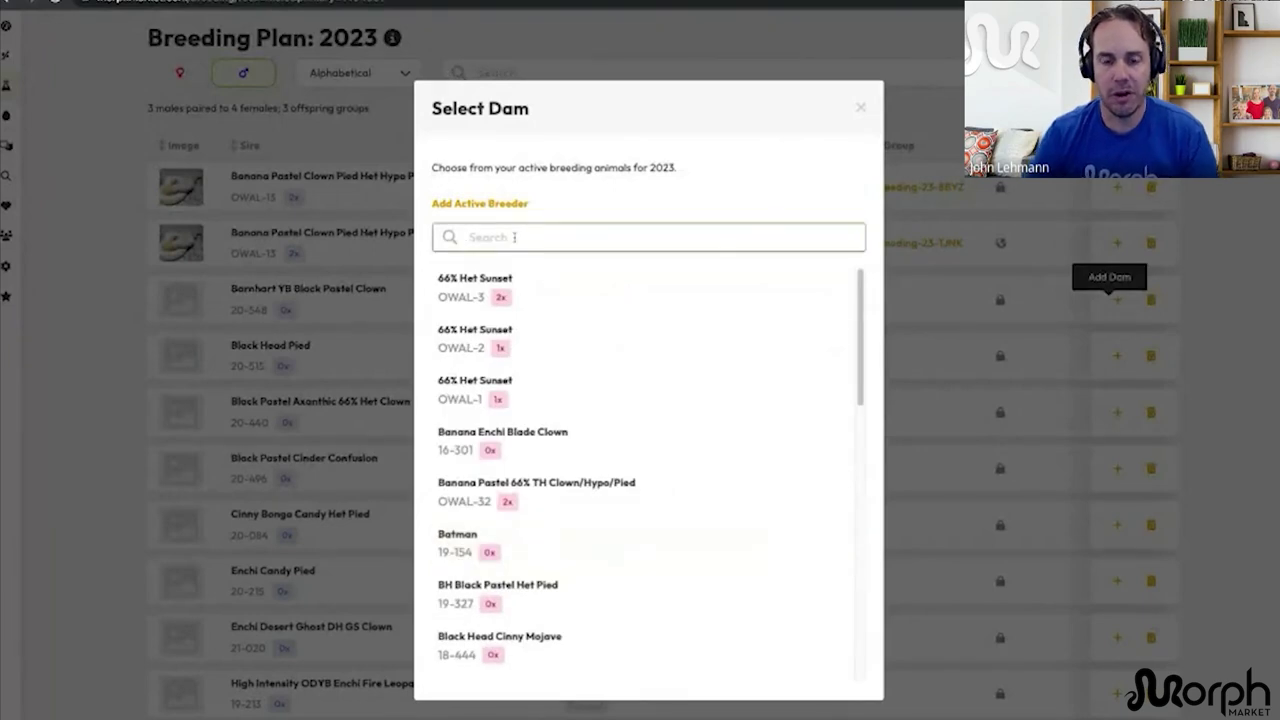
type("301")
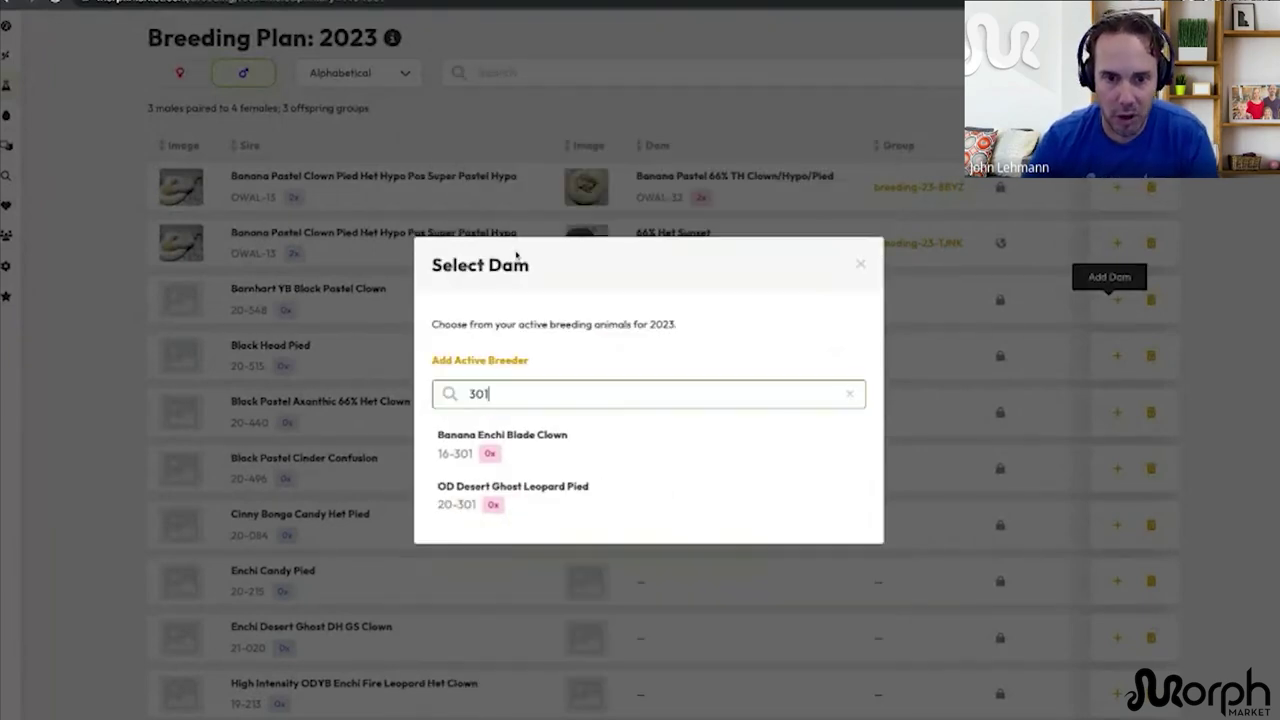
left_click(500, 436)
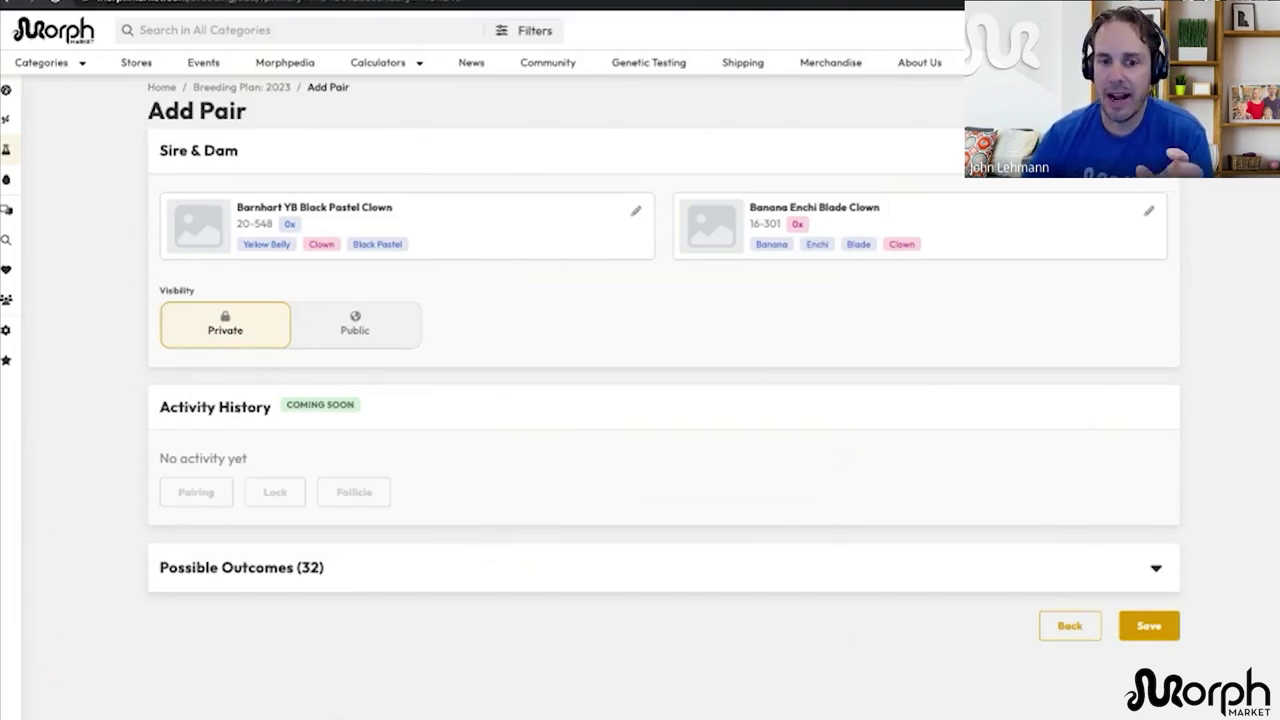
left_click(385, 335)
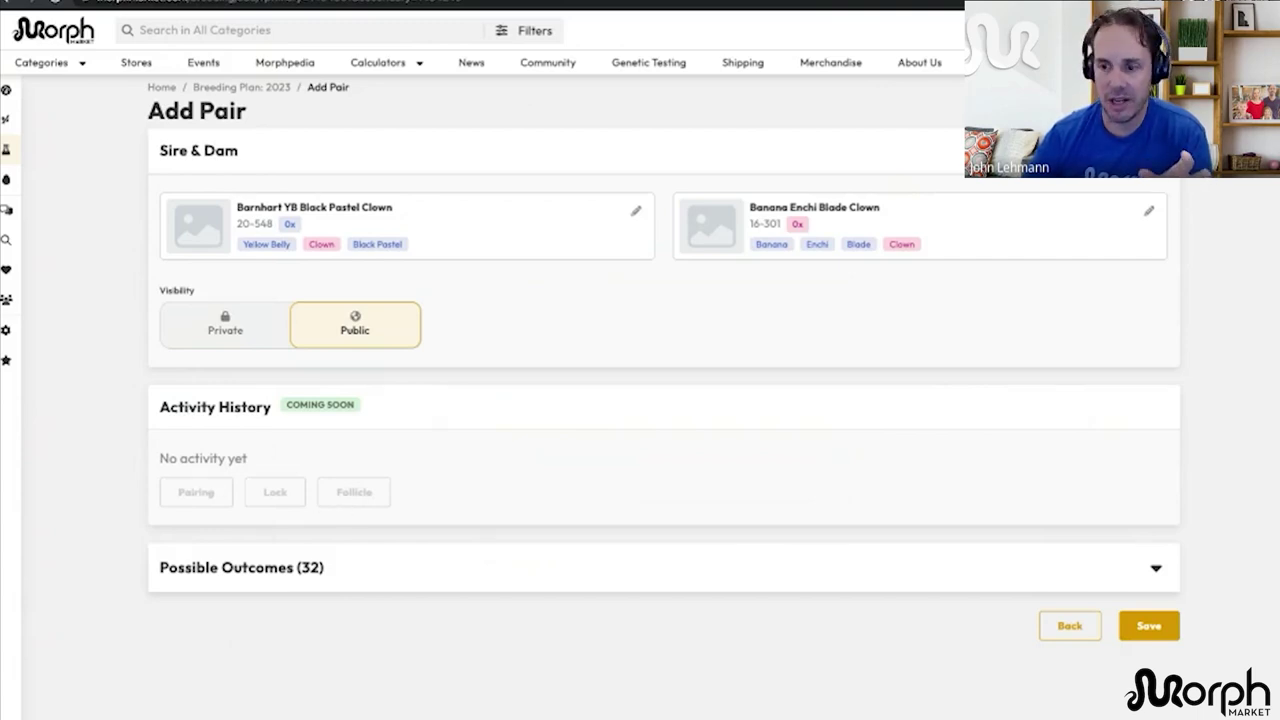
Step: Examine the possible genetic outcomes of the Barnhart YB Black Pastel Clown and Banana Enchi Blade Clown pair
left_click(713, 551)
scroll(713, 551, "down", 5)
scroll(714, 565, "down", 15)
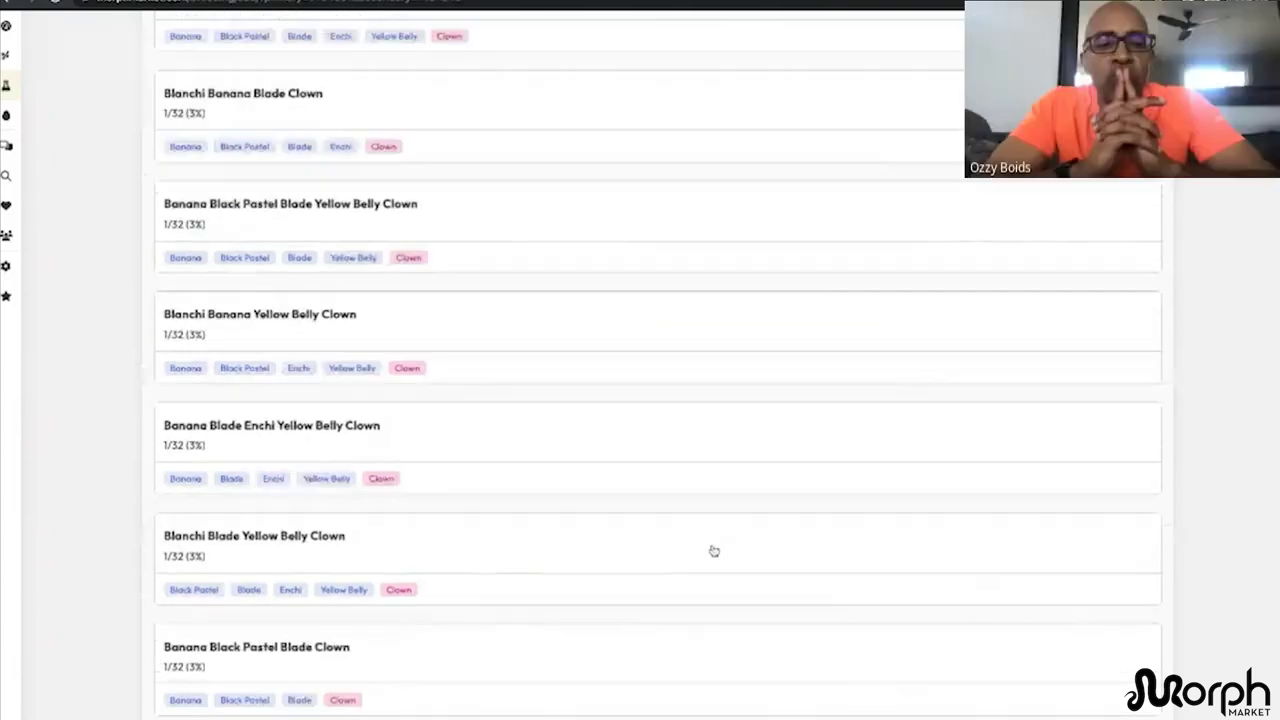
Step: Collapse the possible outcomes and save the Barnhart YB Black Pastel Clown and Banana Enchi Blade Clown pair
scroll(730, 590, "up", 9)
scroll(735, 596, "up", 10)
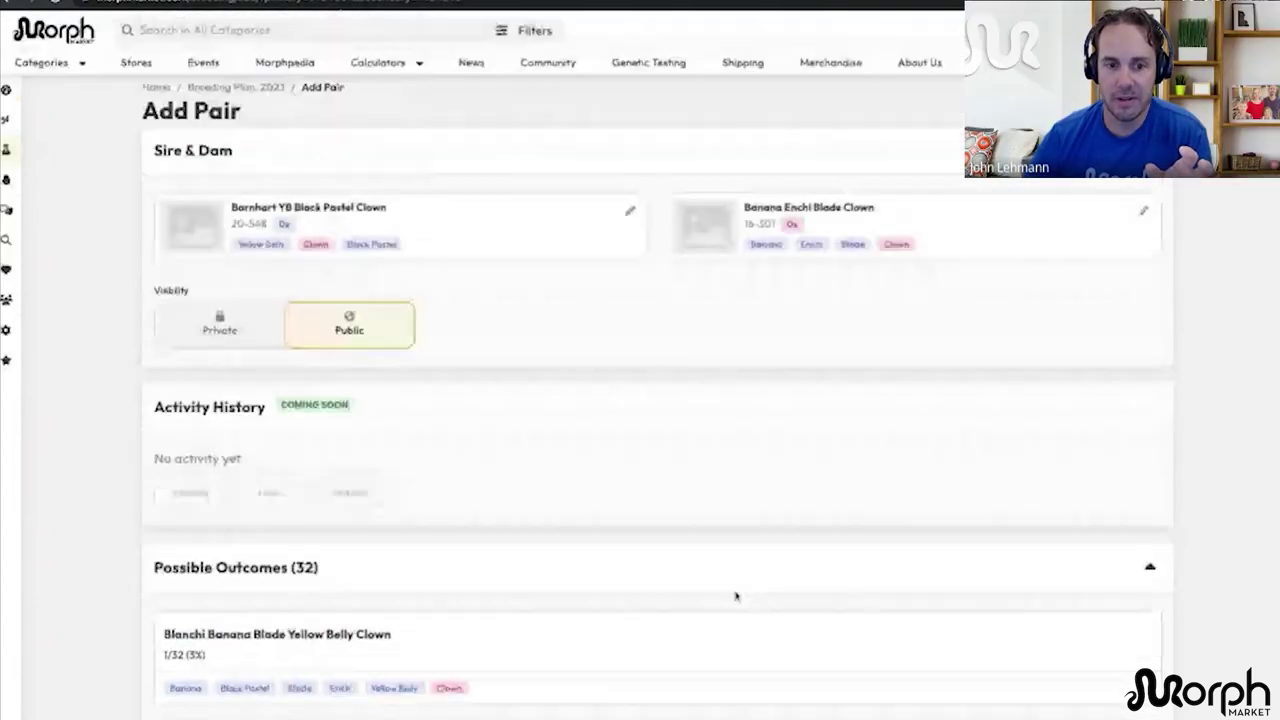
left_click(689, 572)
left_click(1126, 636)
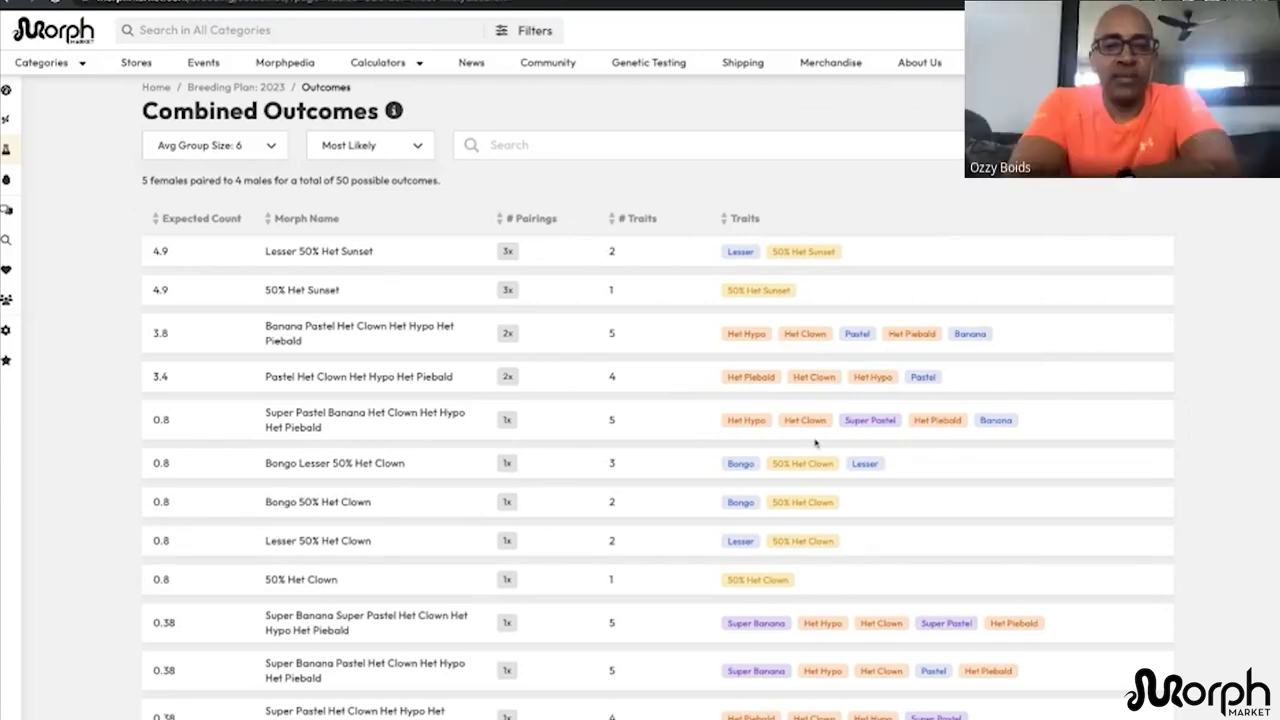
Step: Set the average group size of the combined outcomes for the 2023 breeding plan to 8
scroll(689, 497, "down", 2)
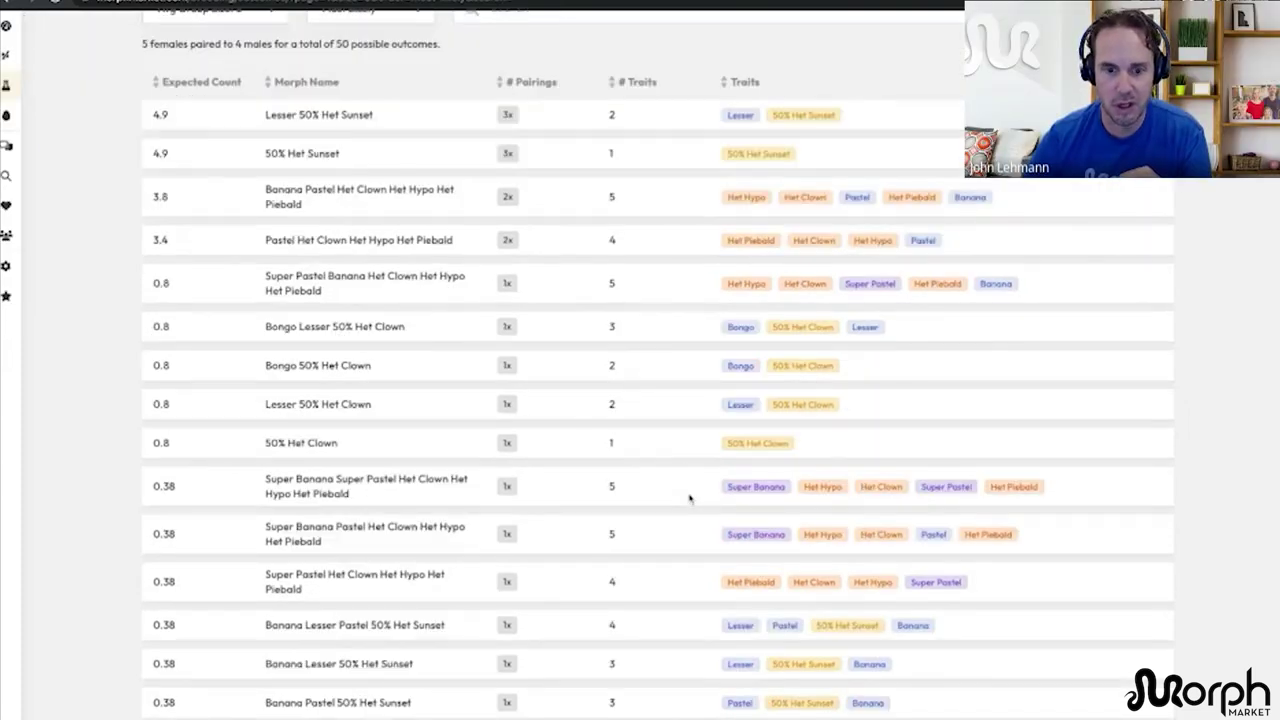
scroll(689, 497, "down", 6)
scroll(676, 480, "up", 8)
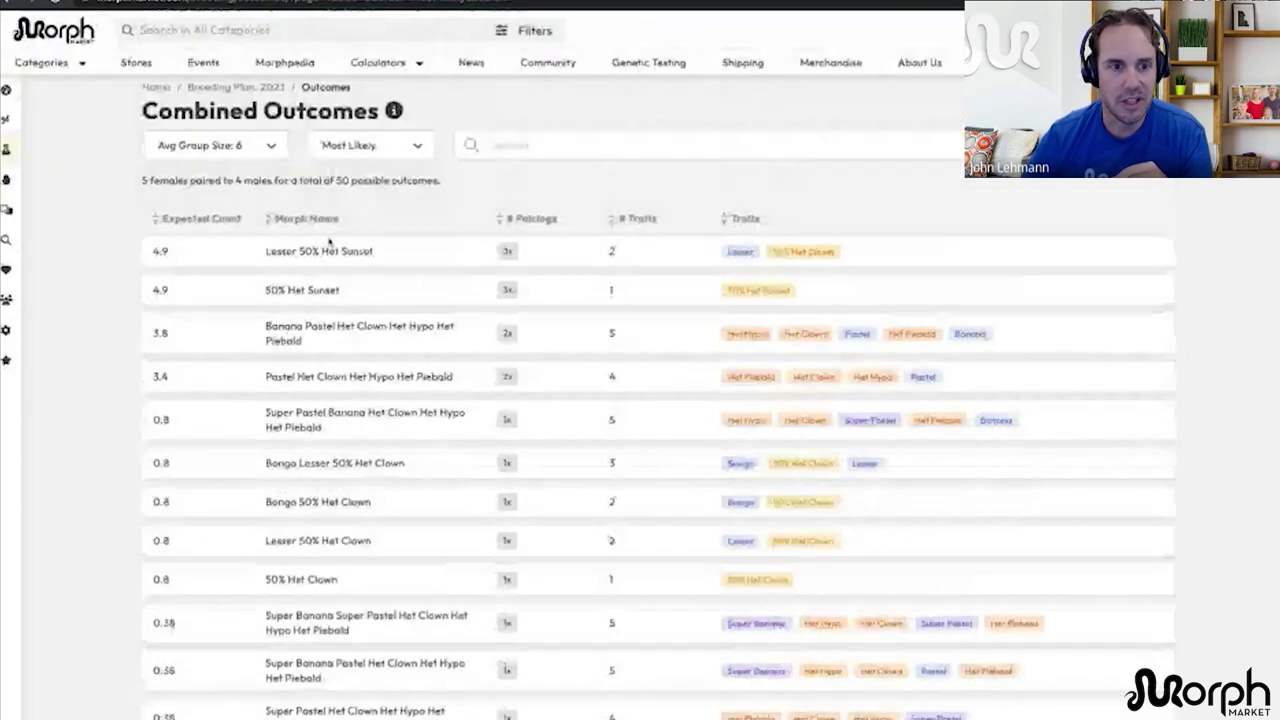
left_click(222, 155)
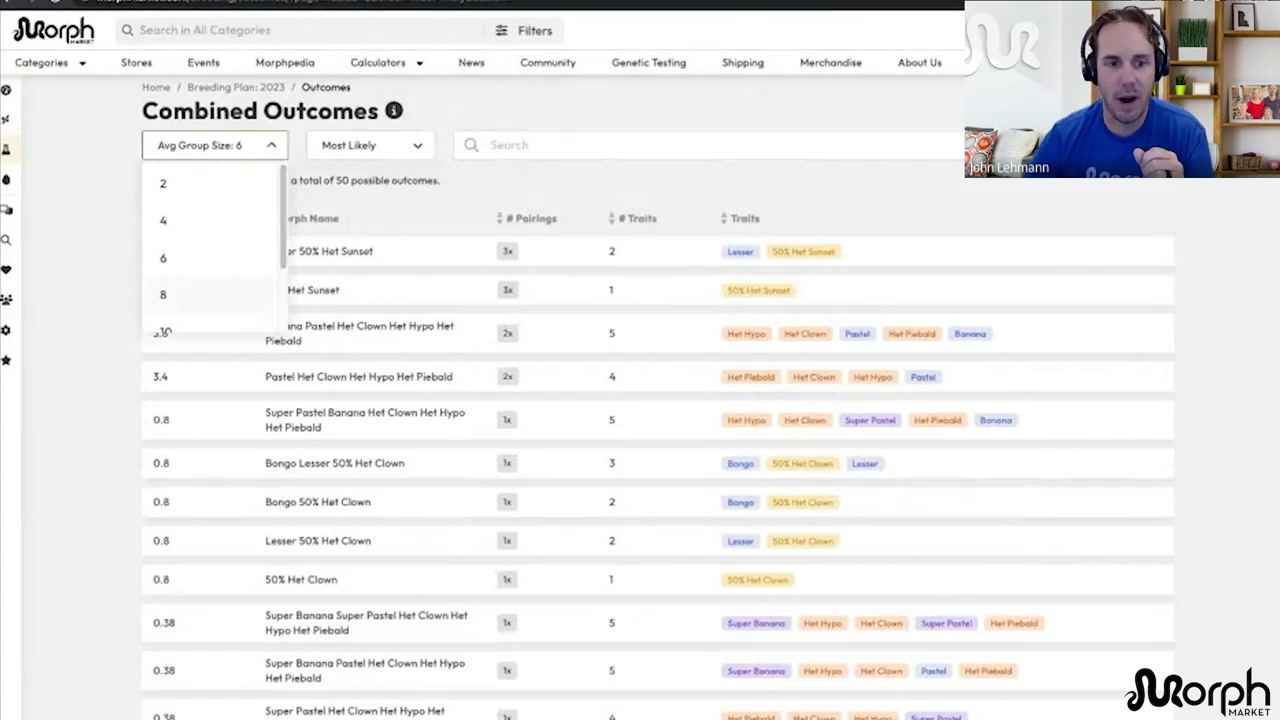
left_click(215, 294)
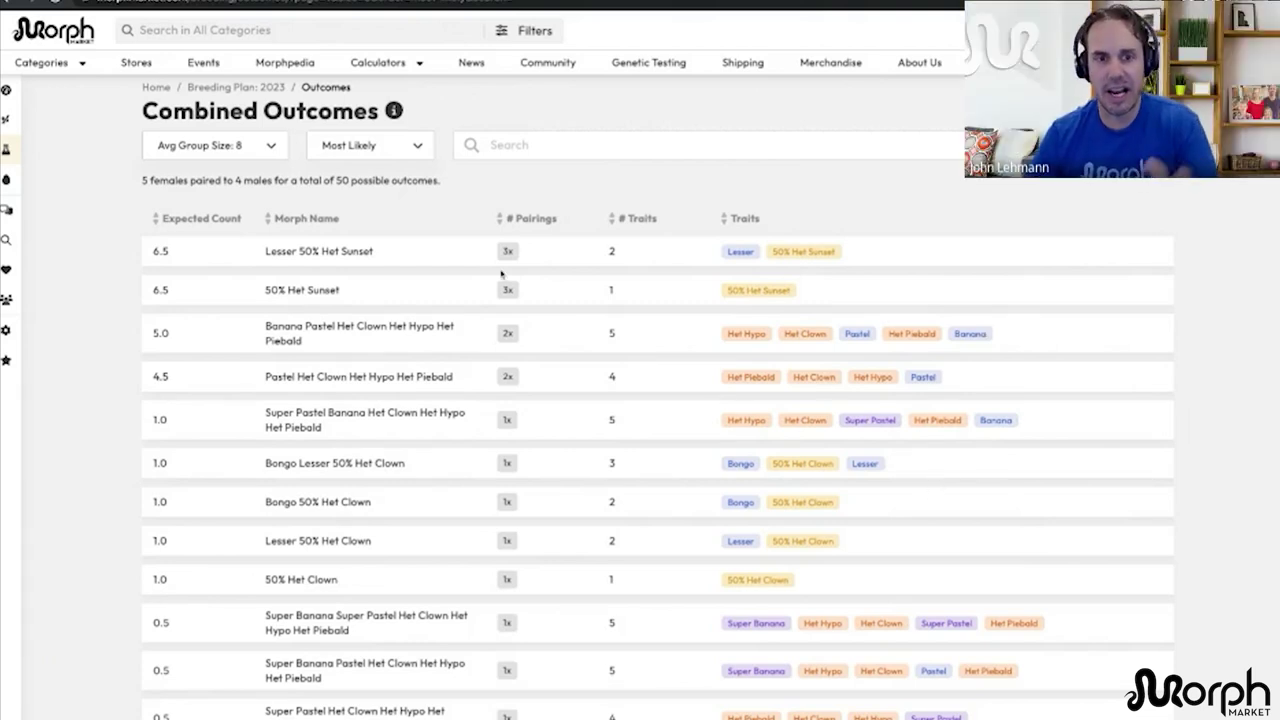
Step: Review the expected counts, pairings and traits in the combined outcomes list of the 2023 breeding plan
left_click_drag(300, 115, 182, 110)
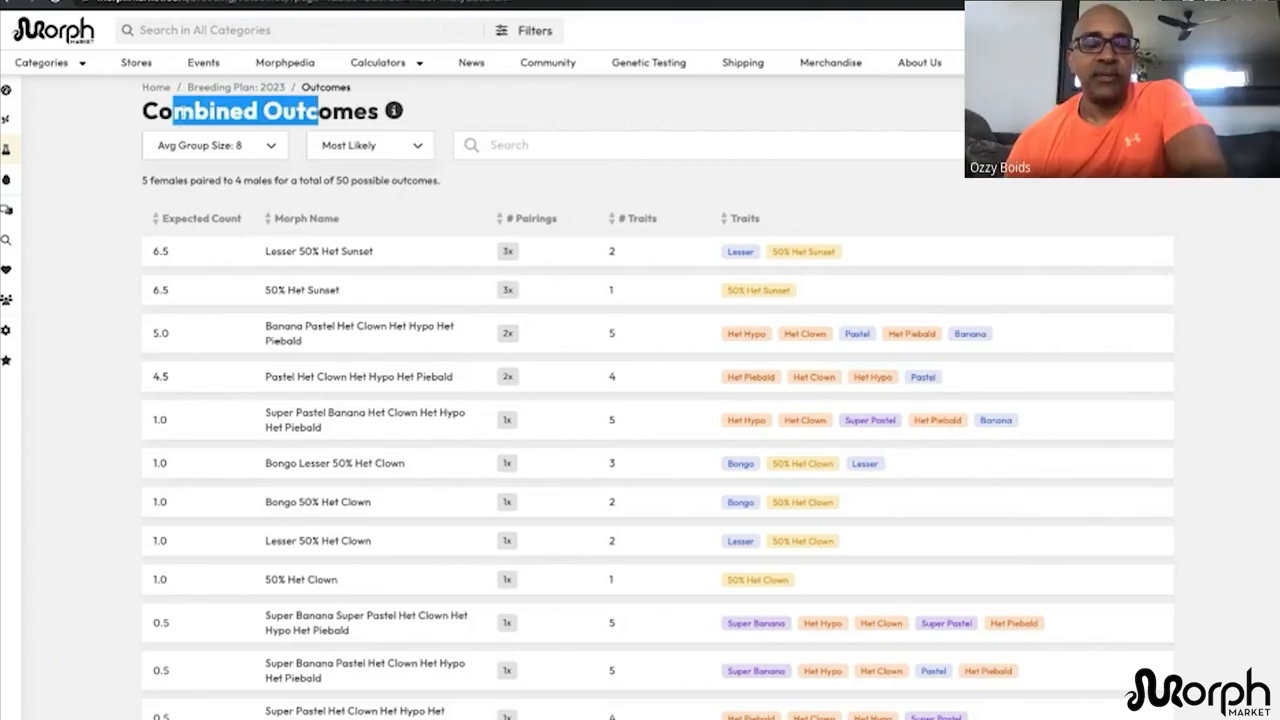
left_click(346, 111)
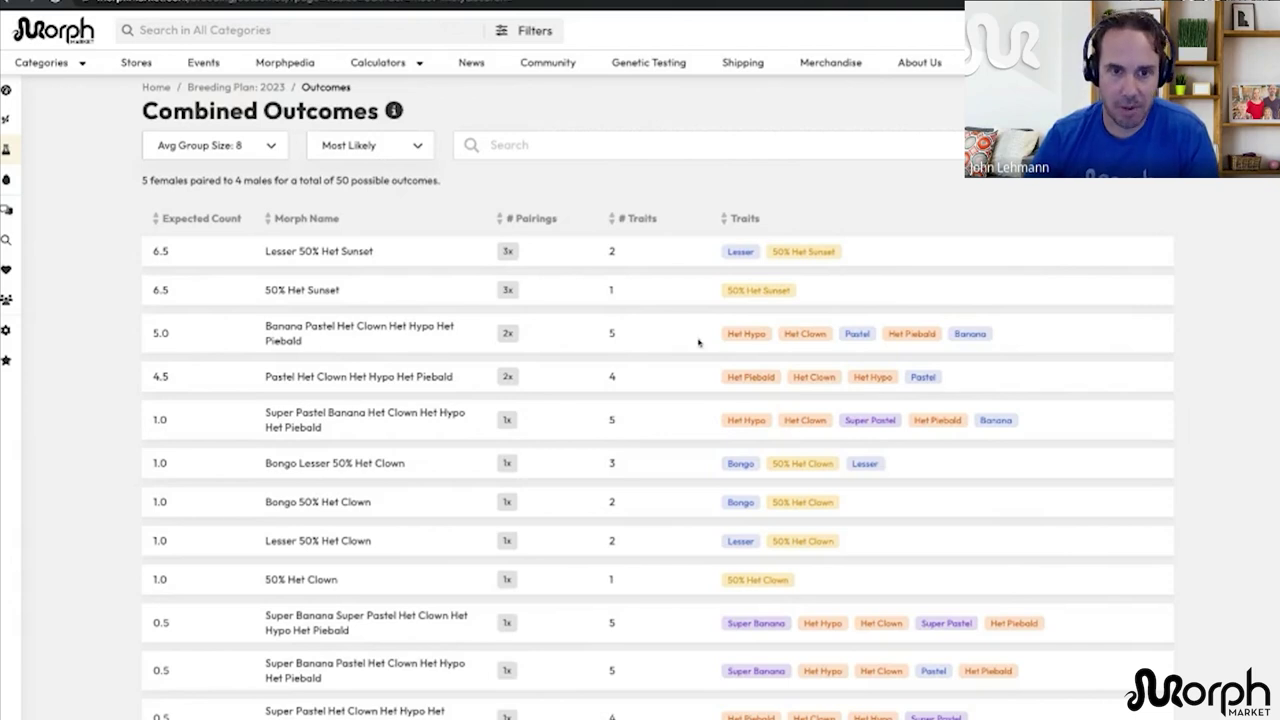
scroll(720, 397, "down", 5)
scroll(730, 445, "up", 5)
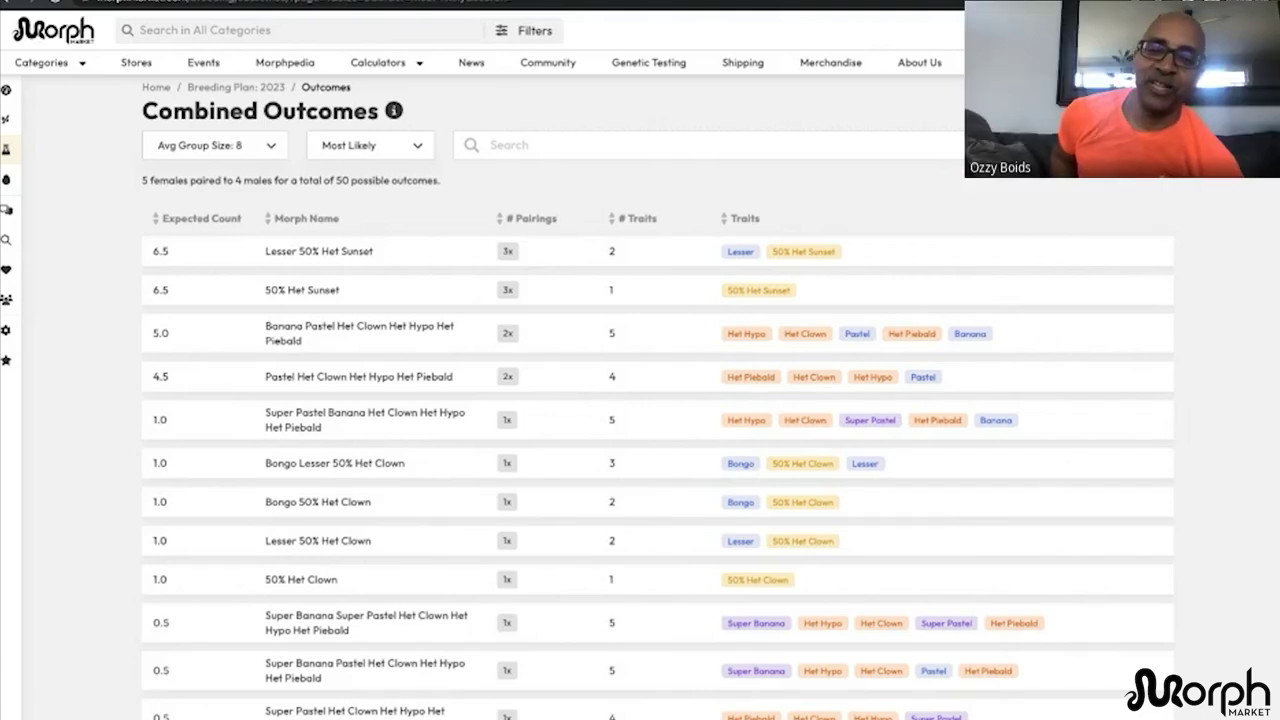
scroll(849, 494, "down", 3)
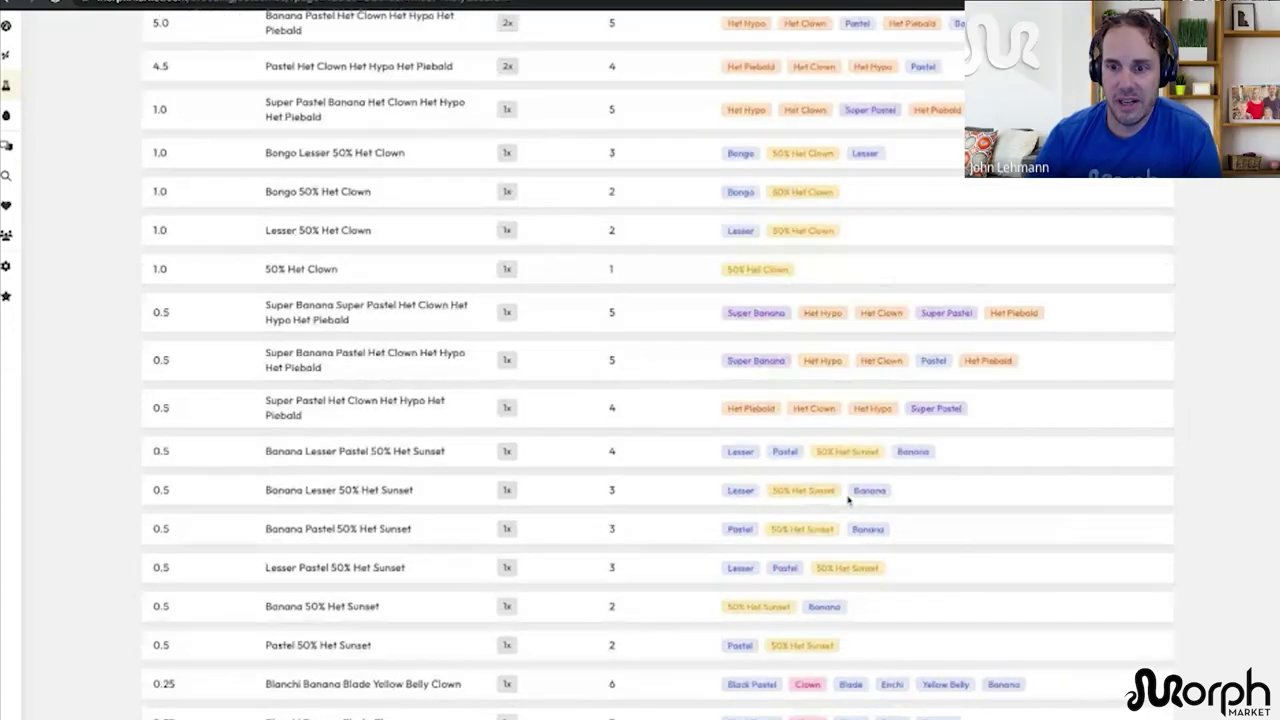
scroll(849, 494, "up", 2)
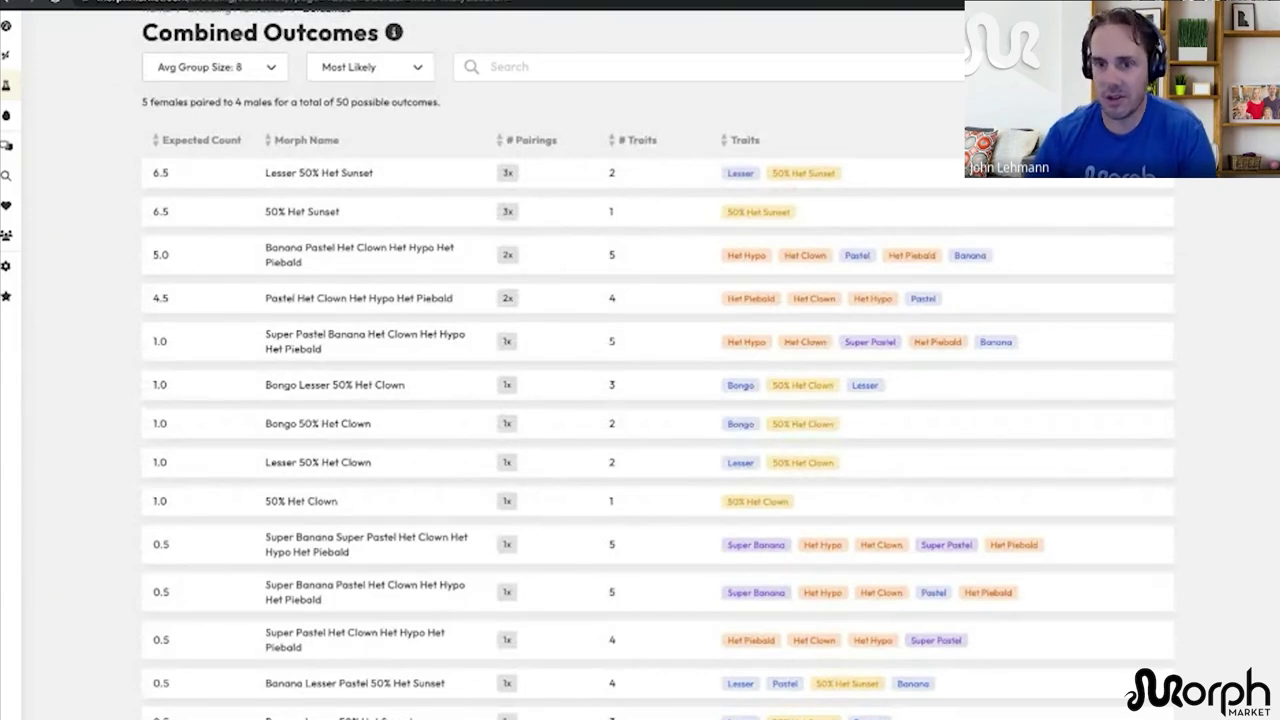
scroll(874, 484, "up", 1)
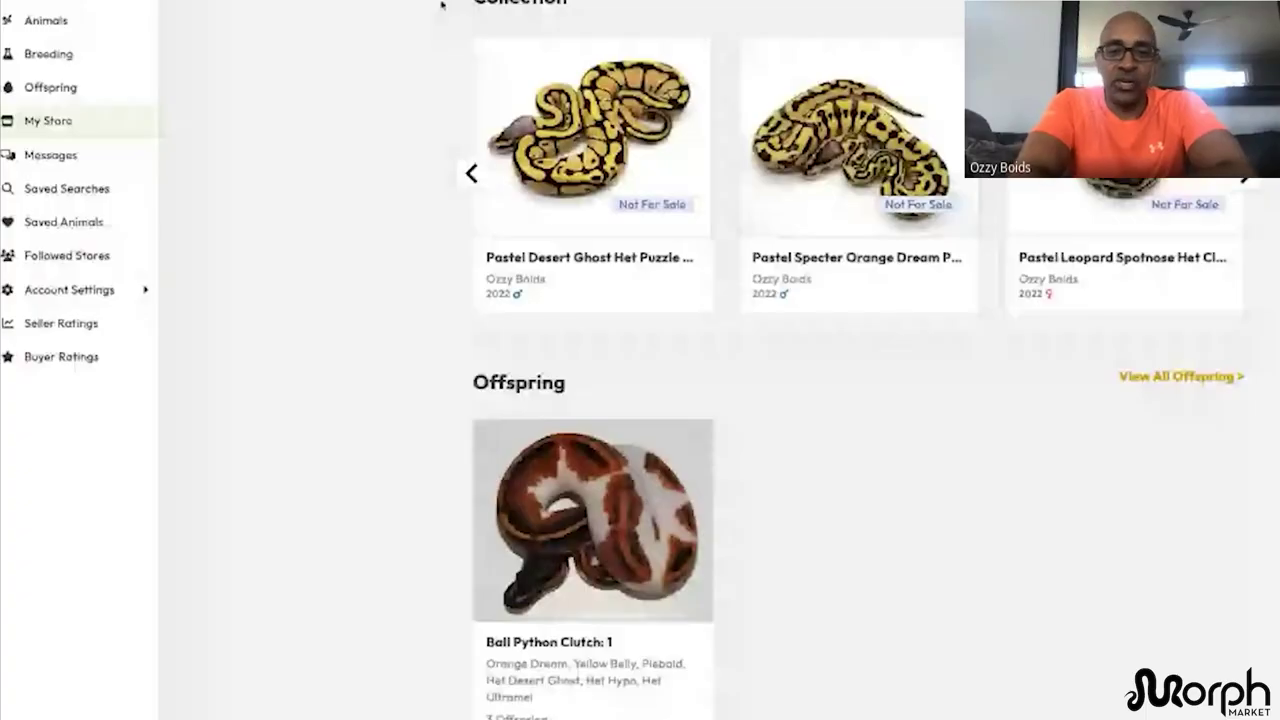
Step: Look over the listings, collection and offspring sections on the store page
scroll(330, 268, "up", 4)
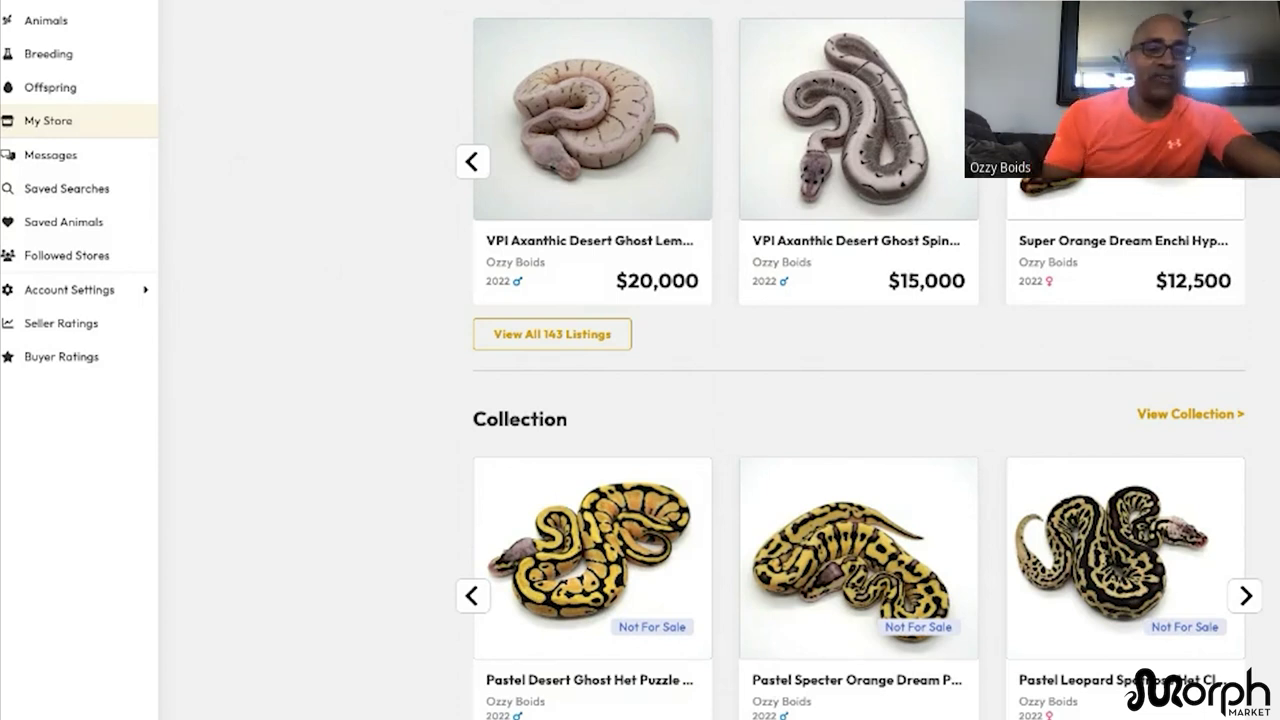
scroll(404, 344, "up", 10)
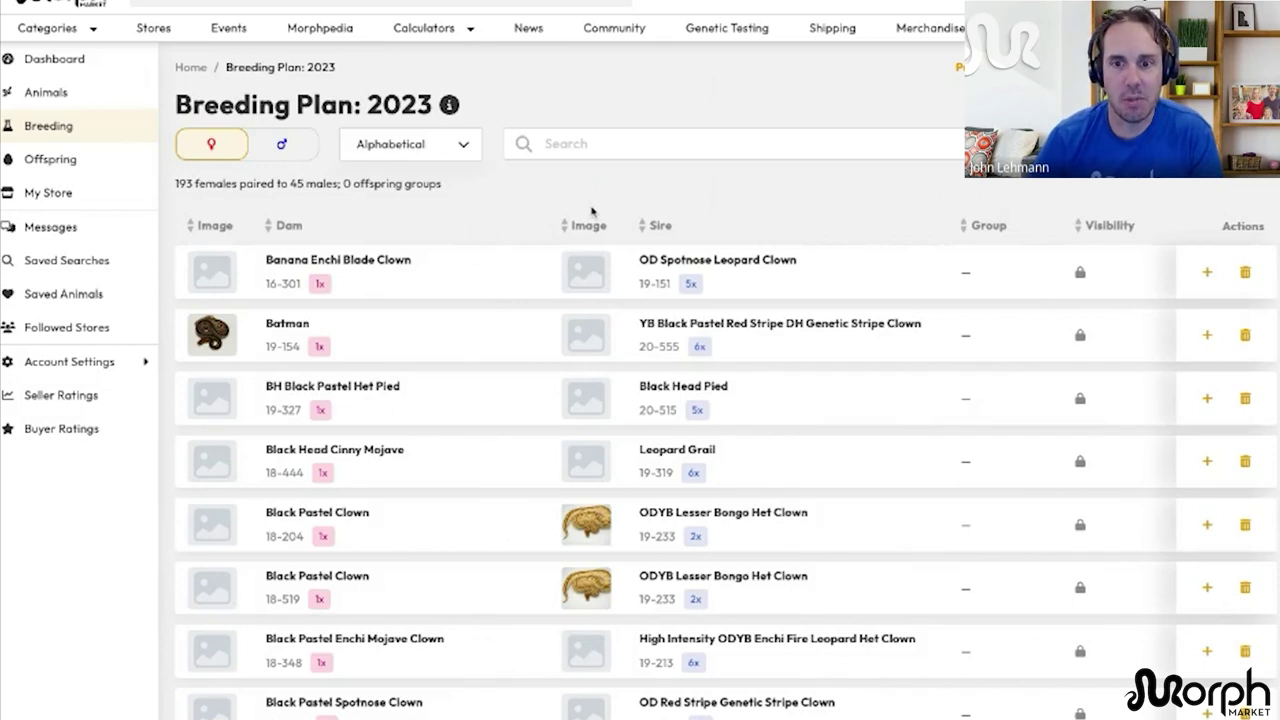
Step: Sort the 2023 breeding plan by dam image and look through the listed pairs
scroll(776, 475, "down", 4)
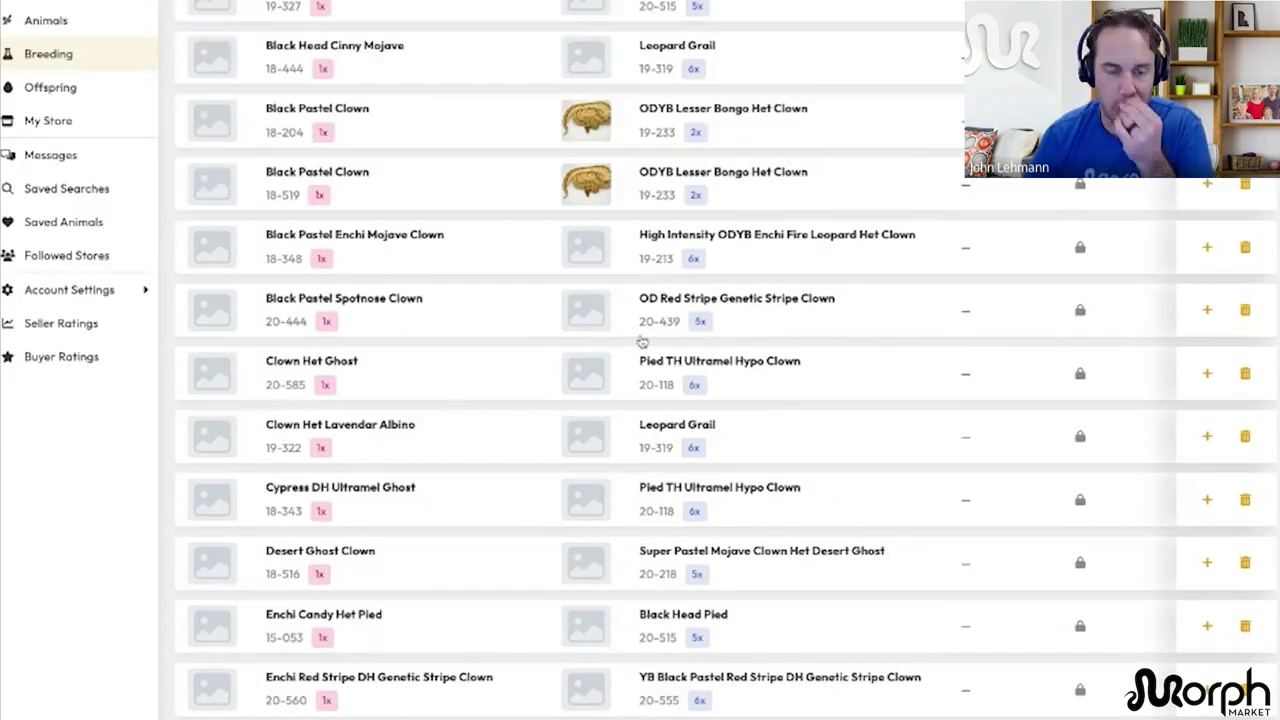
scroll(643, 342, "down", 3)
scroll(643, 342, "down", 3)
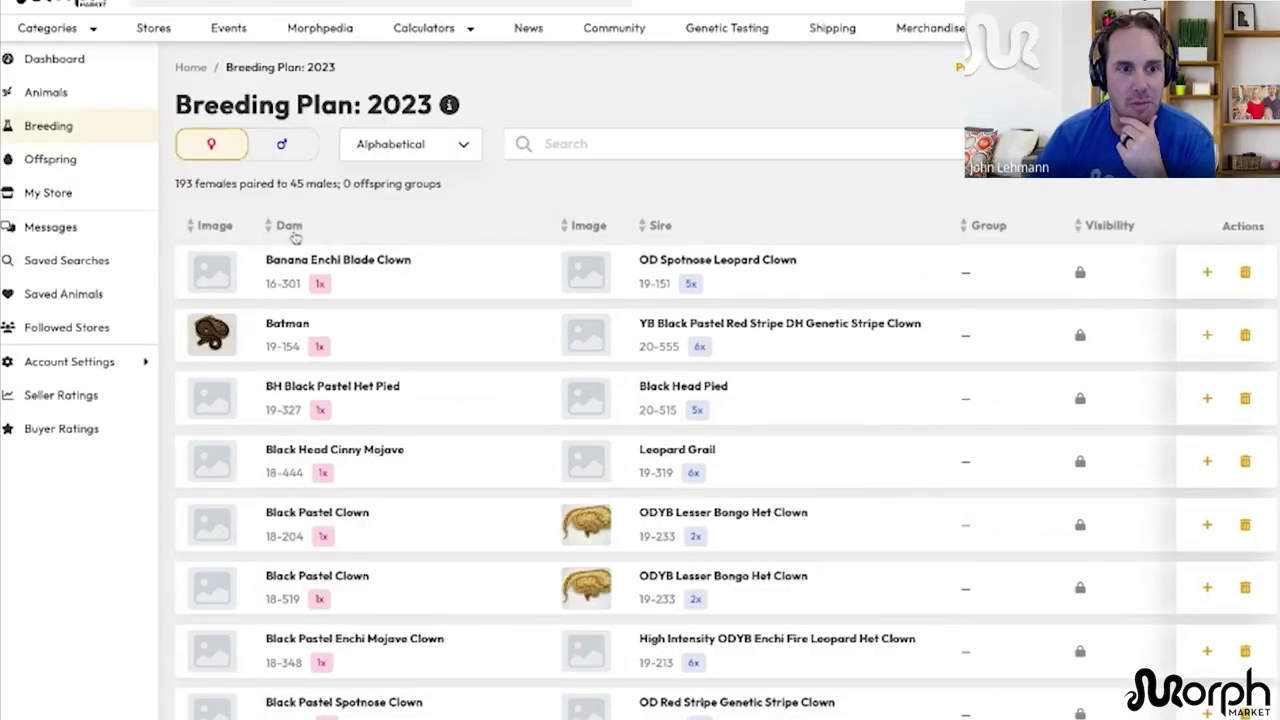
left_click(228, 230)
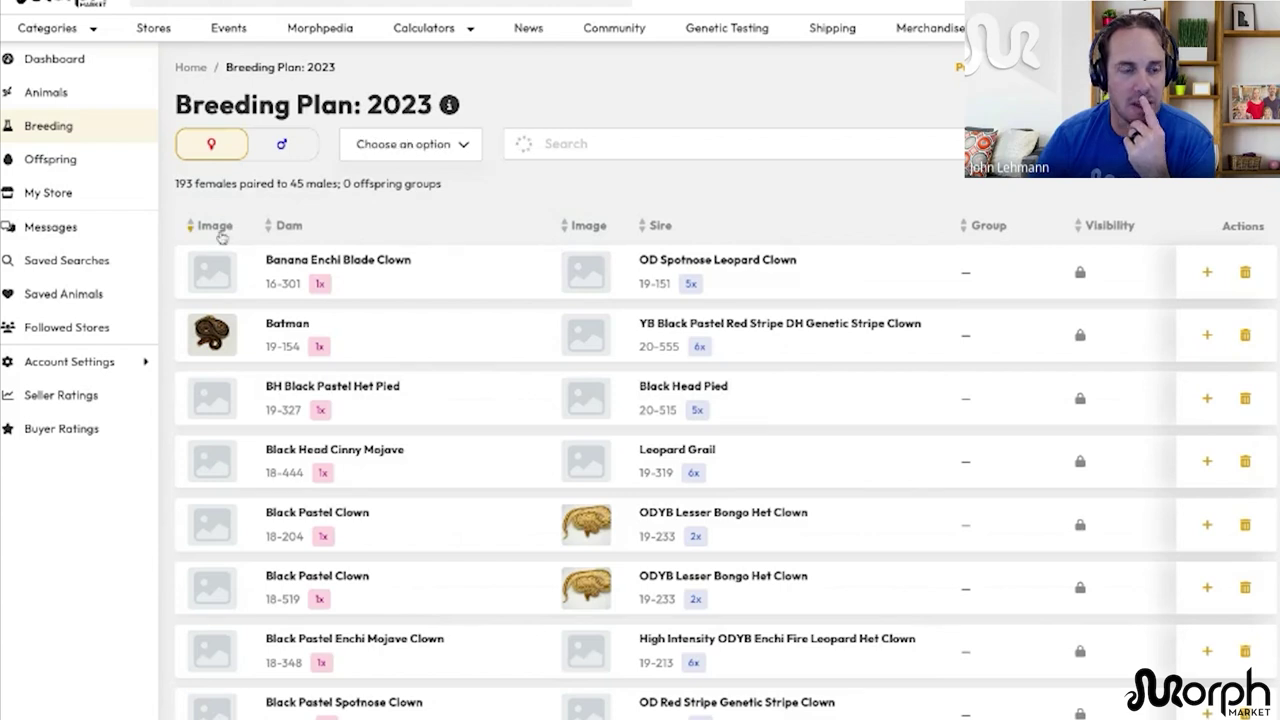
scroll(409, 423, "down", 5)
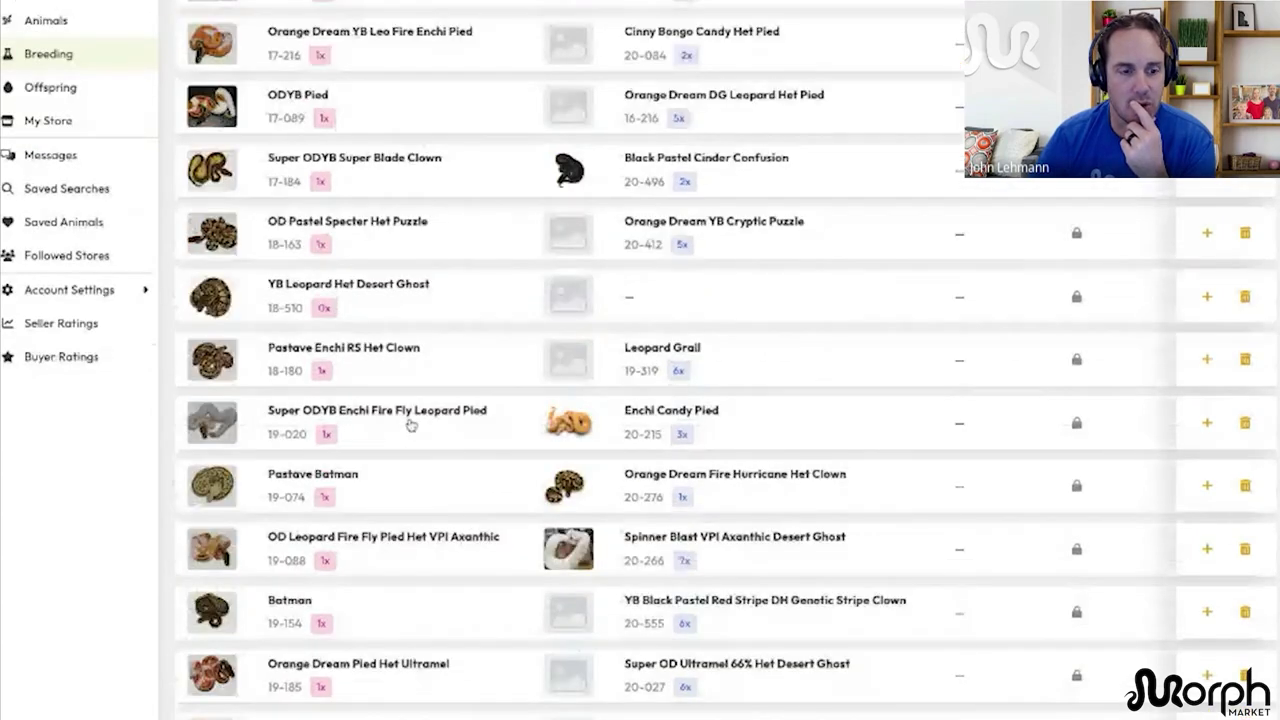
scroll(409, 423, "down", 10)
scroll(511, 270, "up", 18)
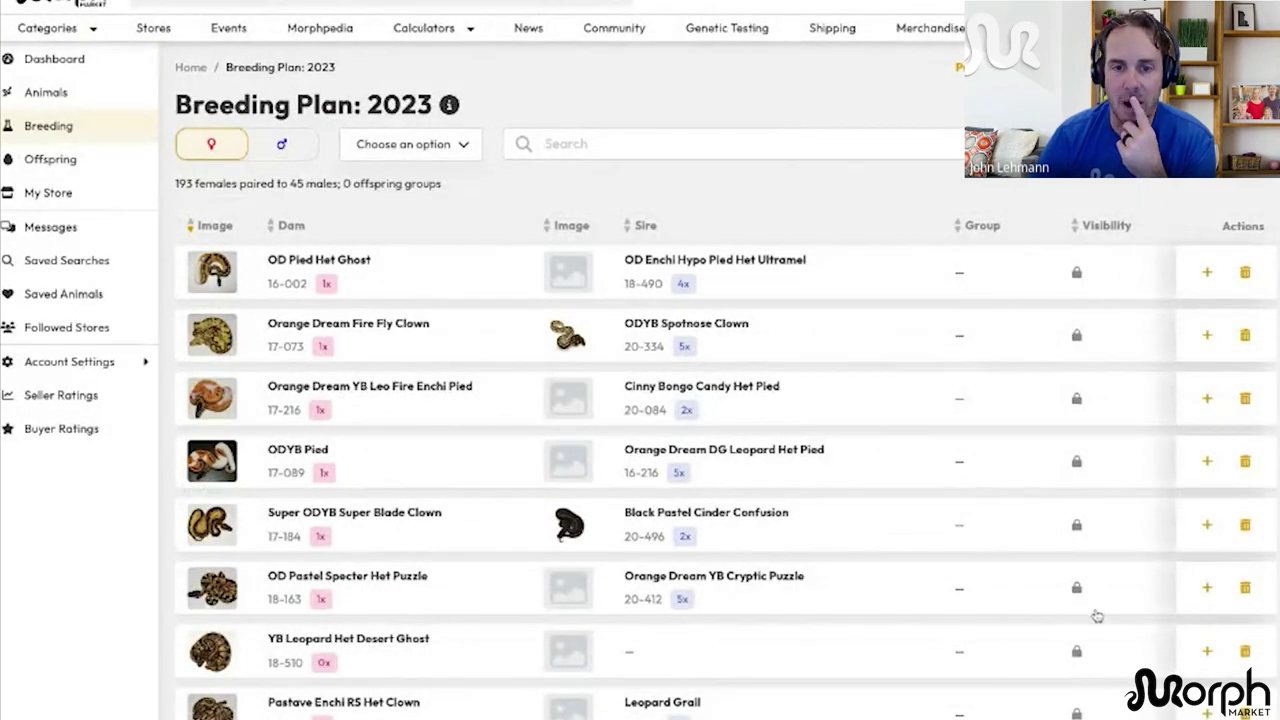
Step: Make the pair of dam Banana Enchi Blade Clown and sire OD Spotnose Leopard Clown public
left_click(893, 285)
left_click(465, 350)
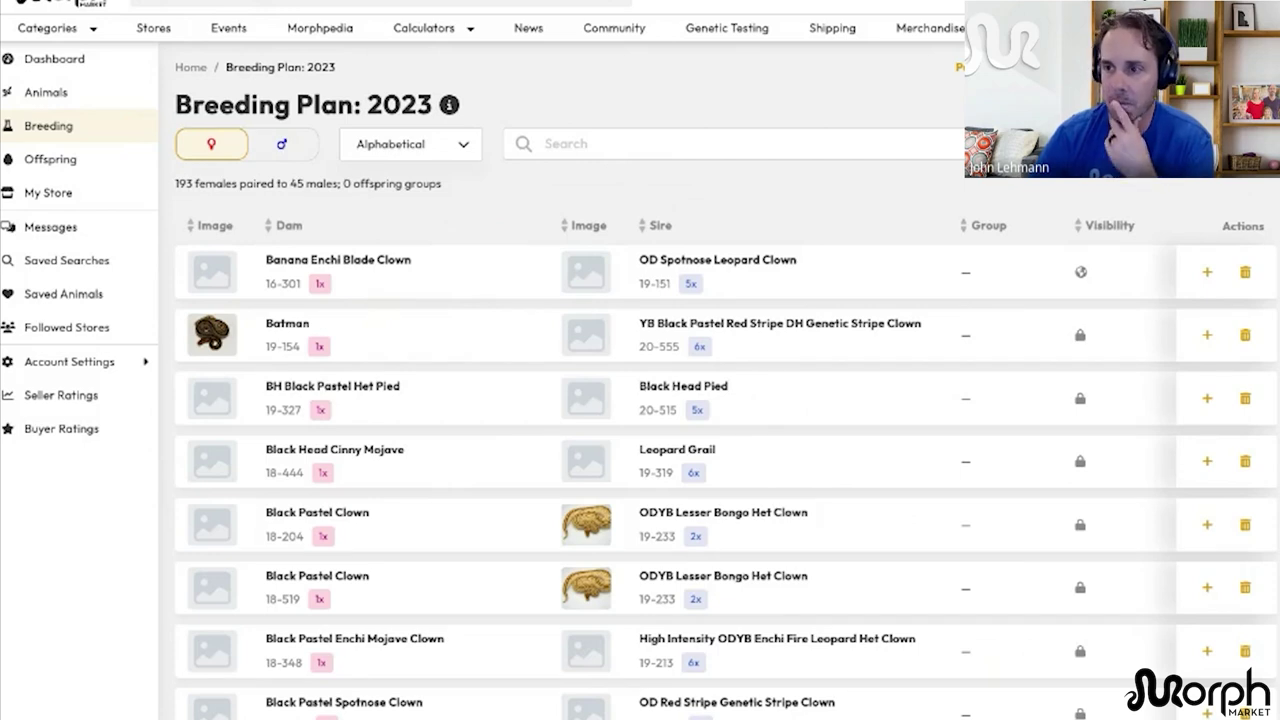
Step: Search the breeding plan for dam 17-139 and open her pair with SOD Leopard Pied Het DG
left_click(548, 143)
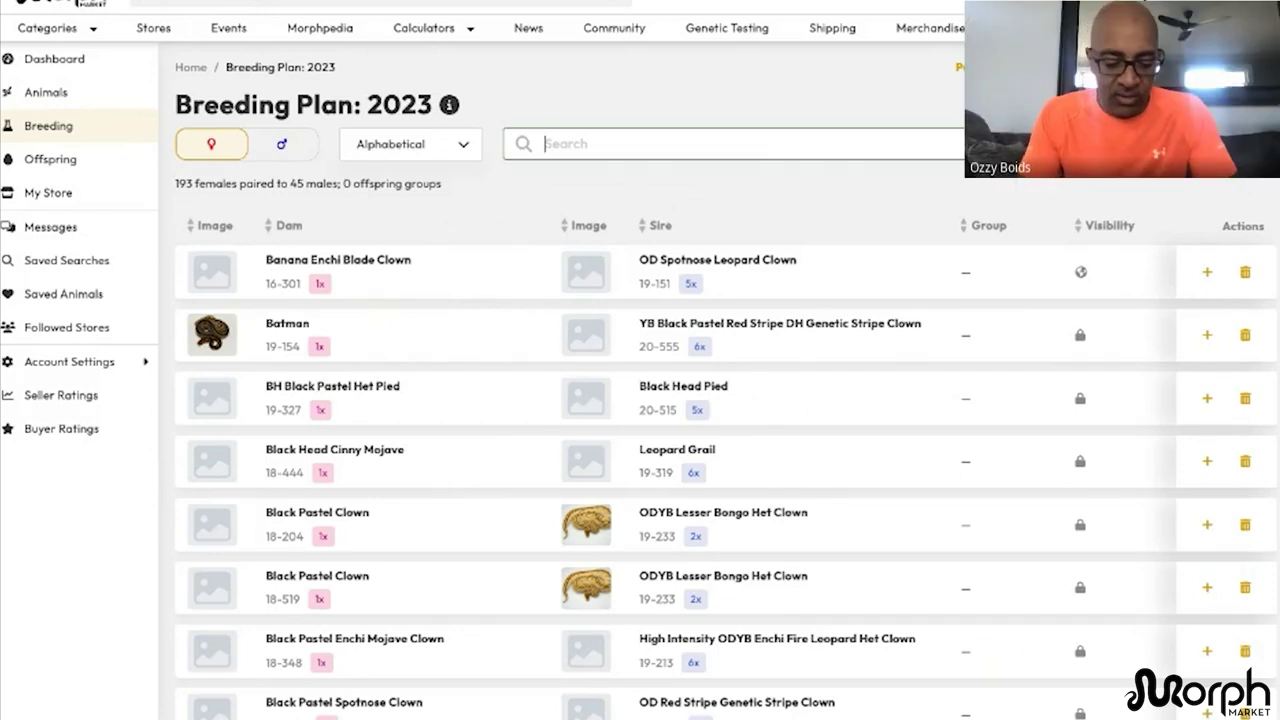
type("17-139")
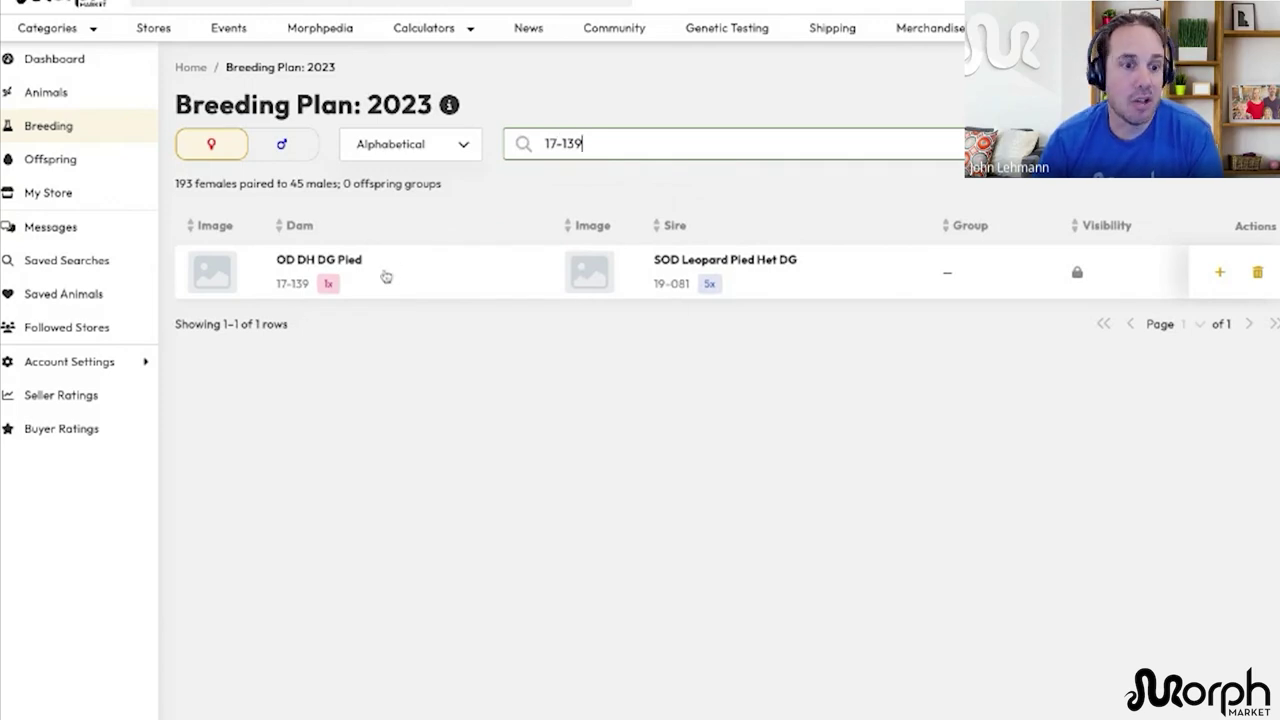
left_click(422, 285)
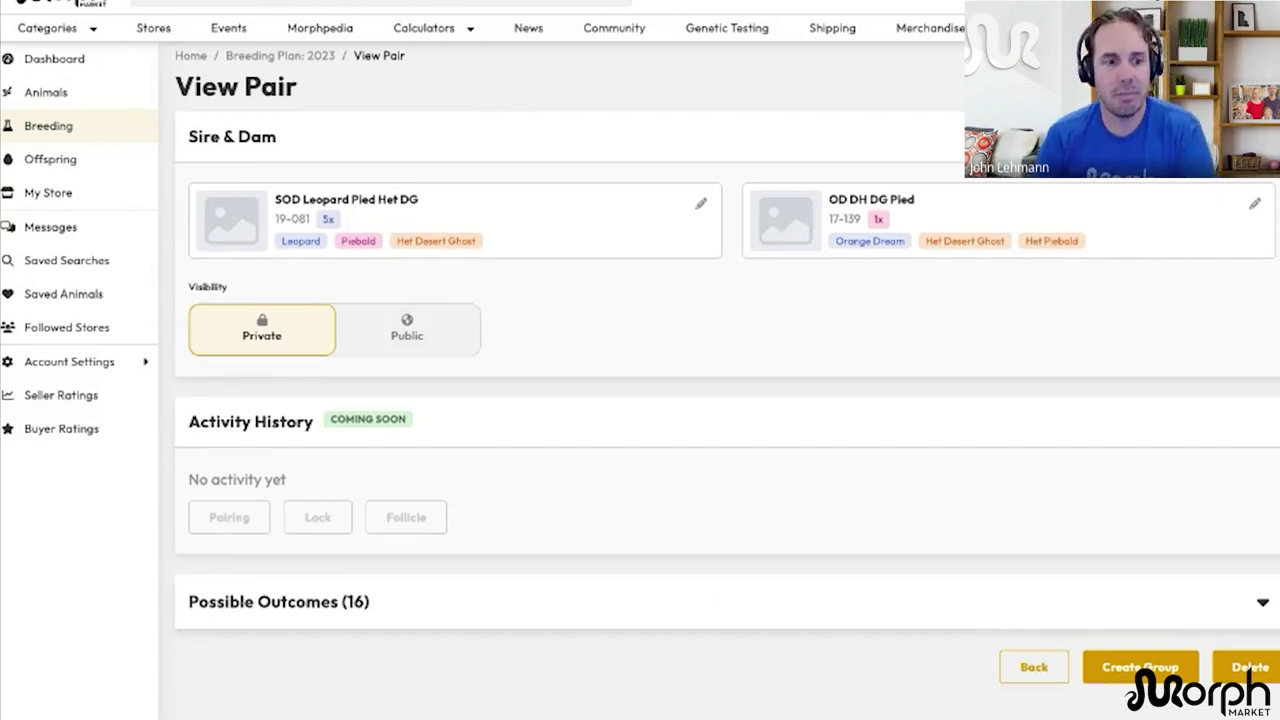
Step: Examine the possible genetic outcomes of the SOD Leopard Pied Het DG and OD DH DG Pied pair
left_click(620, 601)
scroll(680, 629, "down", 3)
scroll(663, 366, "up", 1)
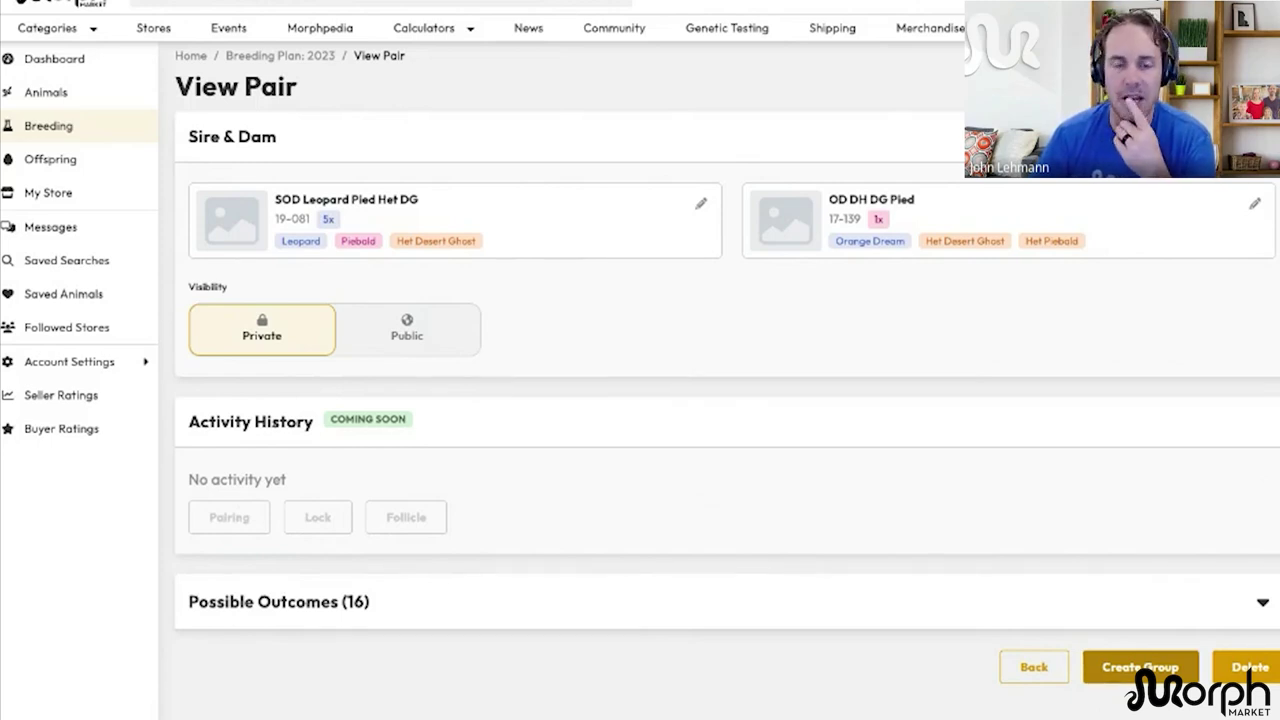
Step: Create an offspring group from the pair with the group ID 2022-12 and public visibility
left_click(1140, 667)
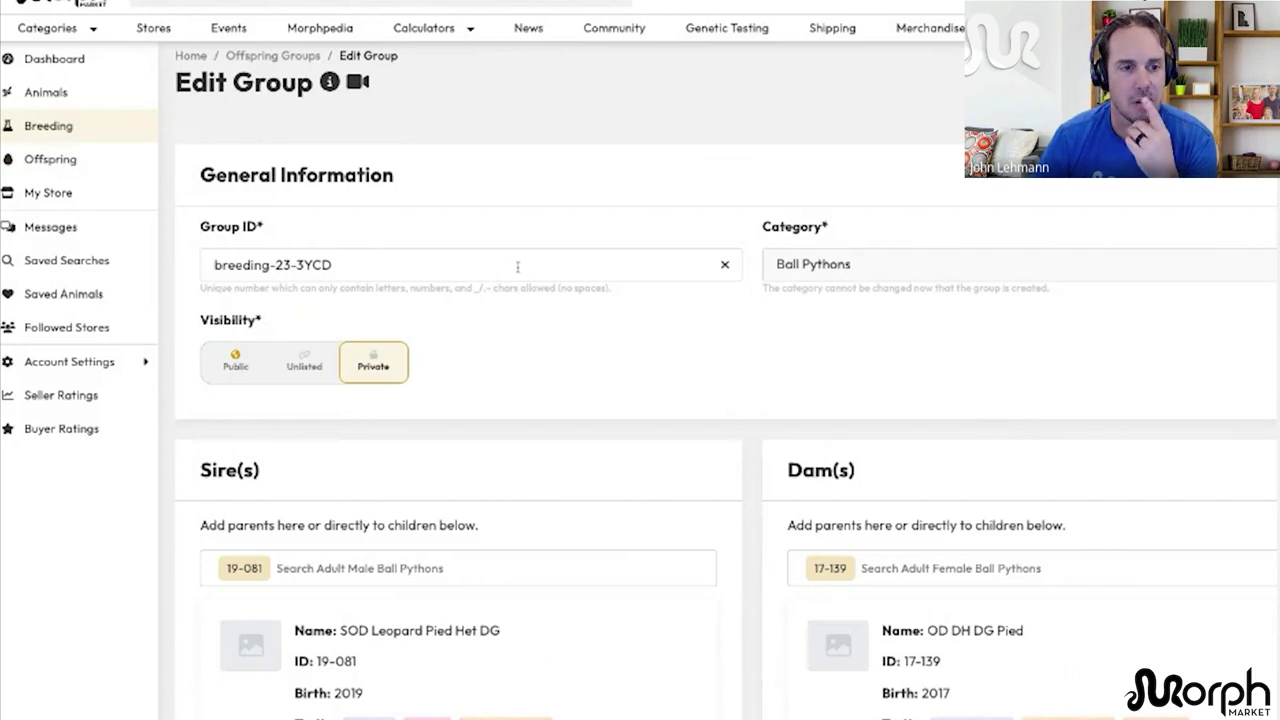
triple_click(377, 271)
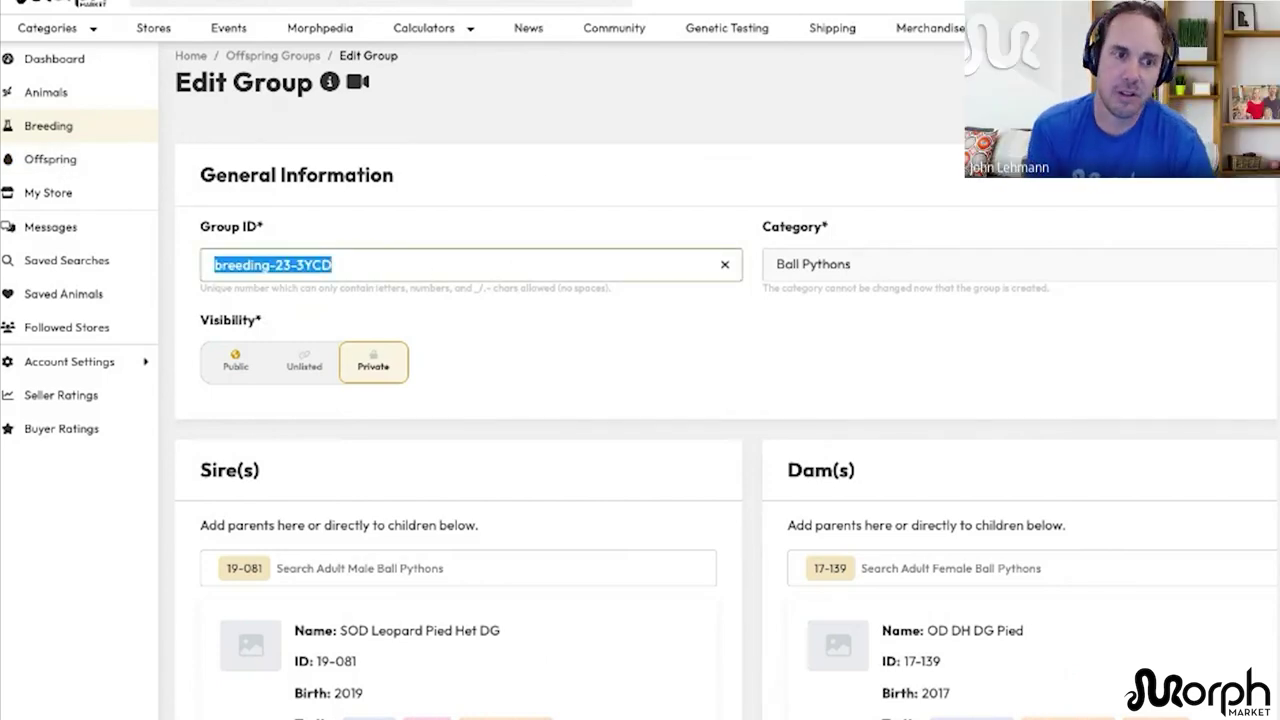
type("12")
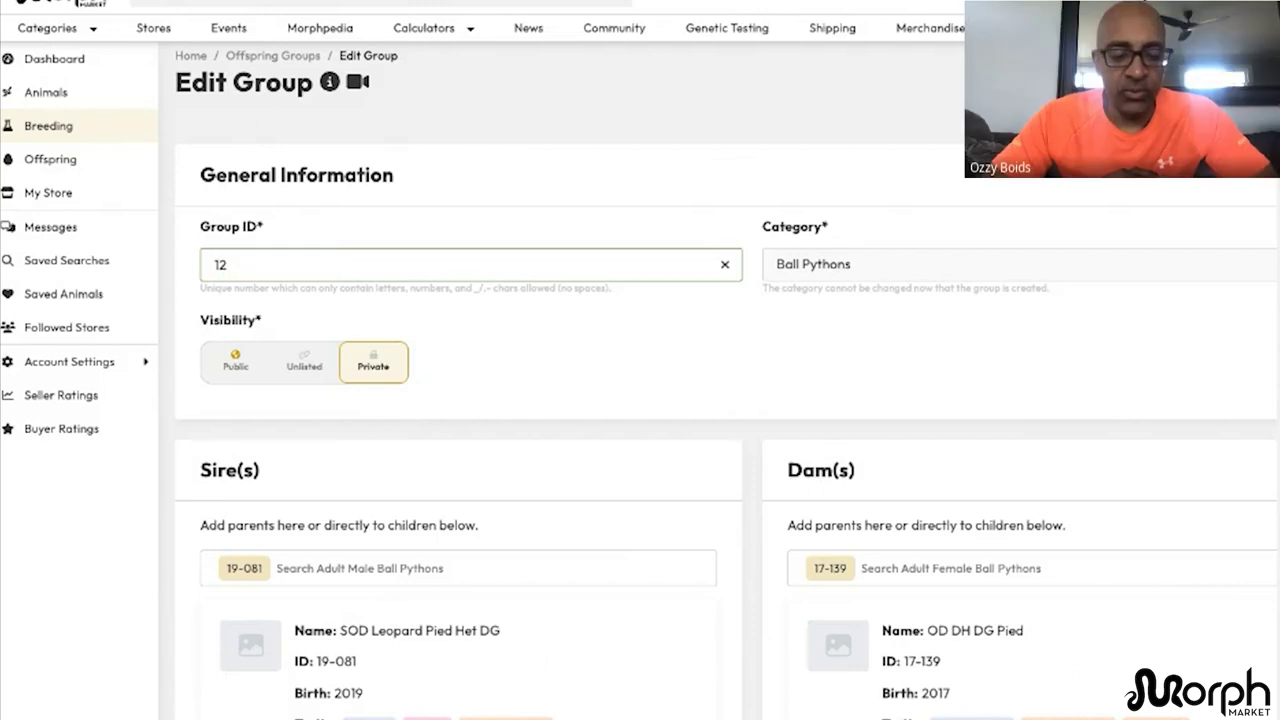
type("2022-")
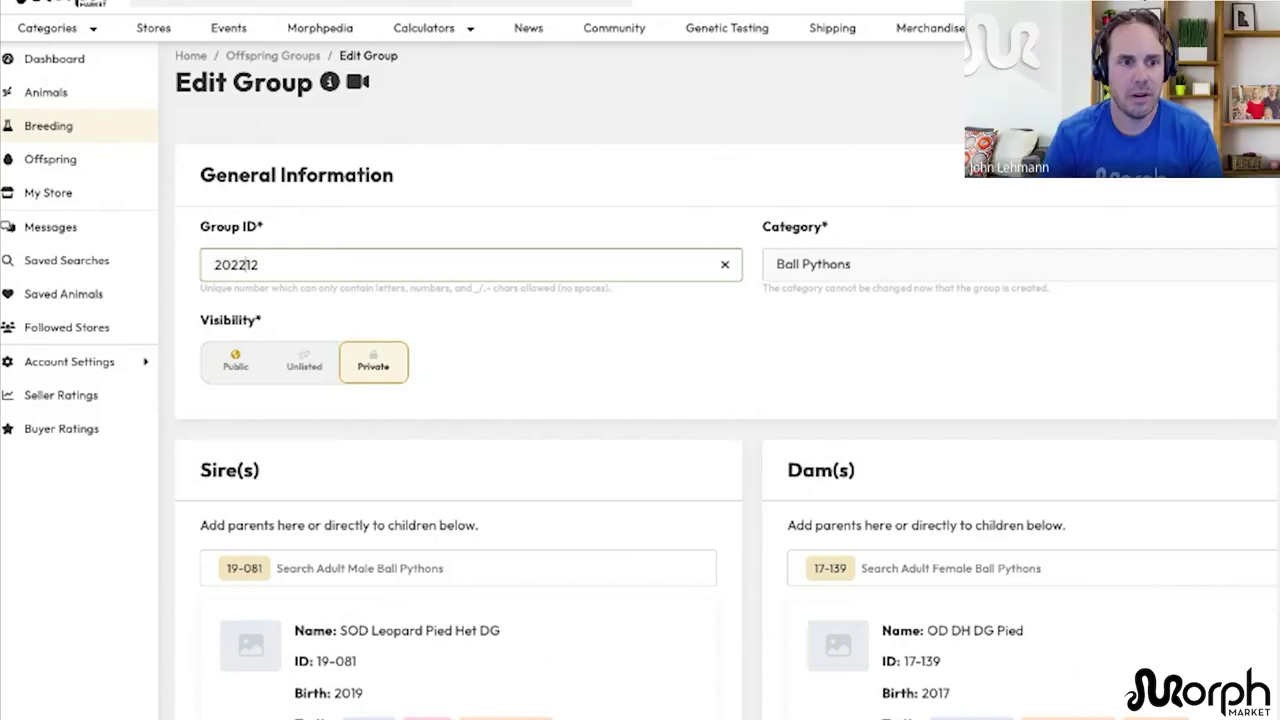
left_click(240, 362)
Step: Check which adult male ball pythons can be added to the group as another sire
scroll(469, 374, "down", 3)
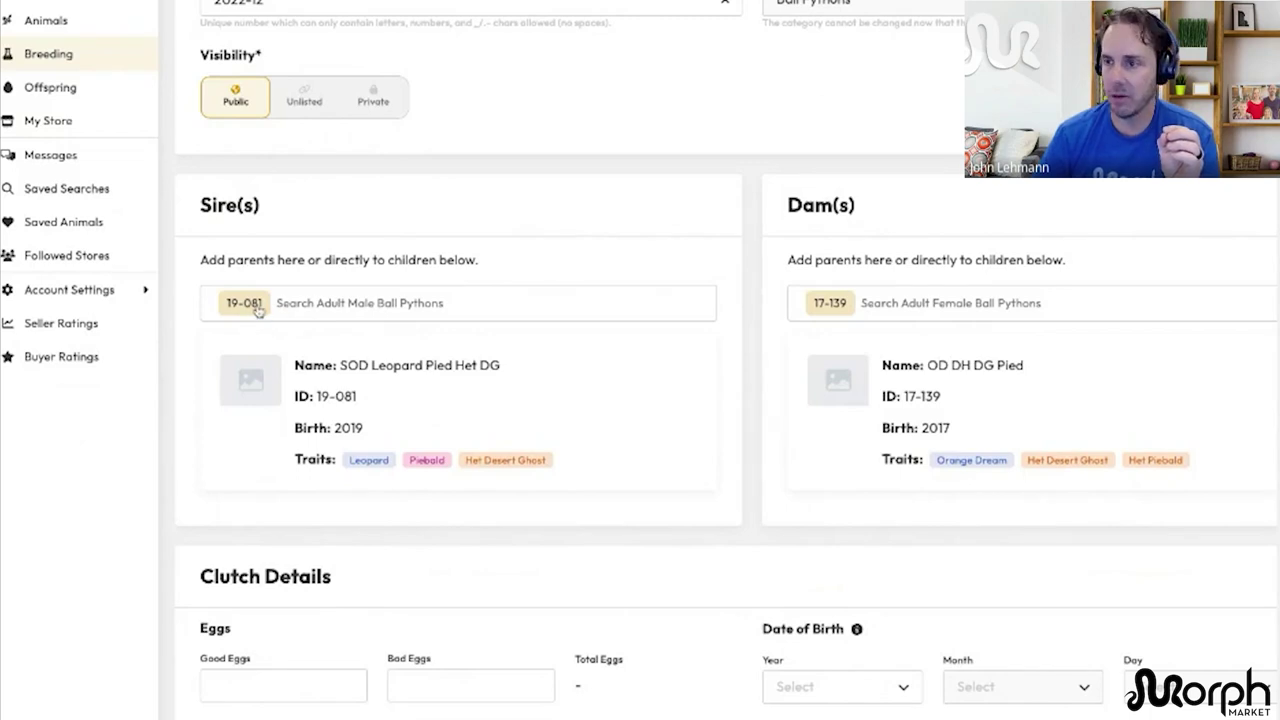
left_click(314, 304)
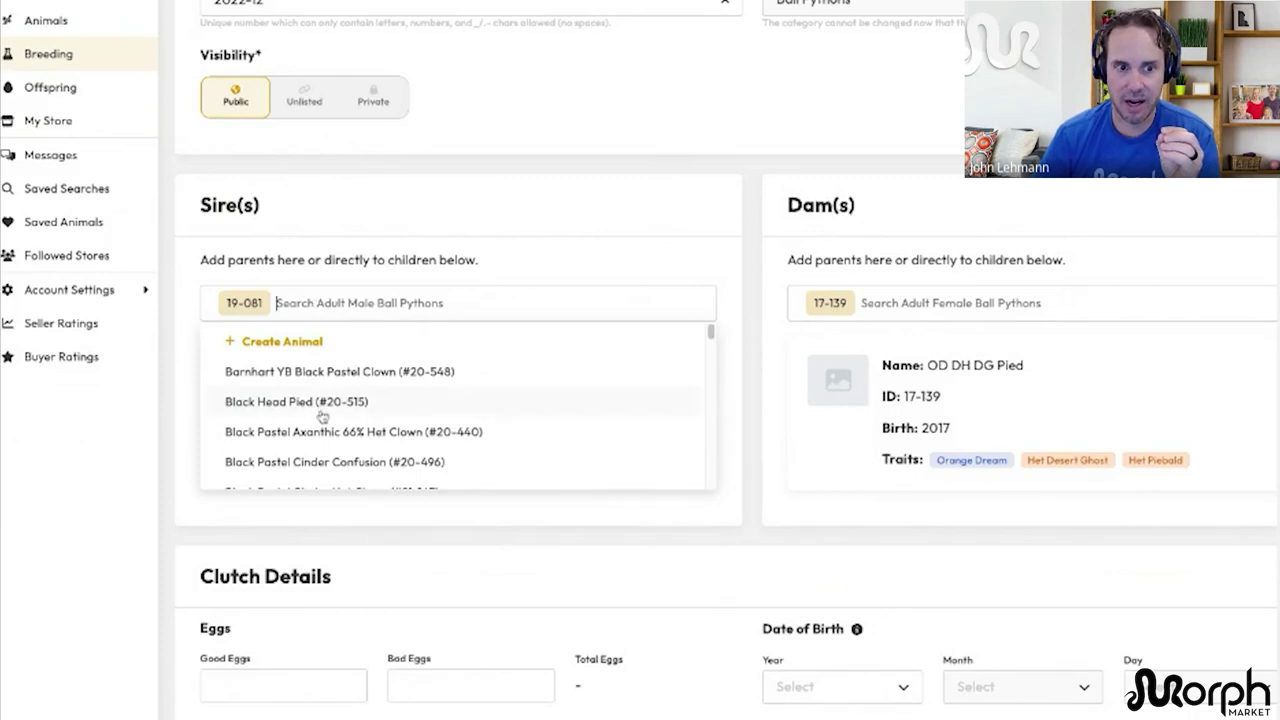
left_click(408, 220)
Step: Enter 9 good eggs, lay date March 30, 2022 and hatch date May 22, 2022 in the clutch details, and finish editing the group
scroll(408, 220, "down", 3)
left_click(266, 440)
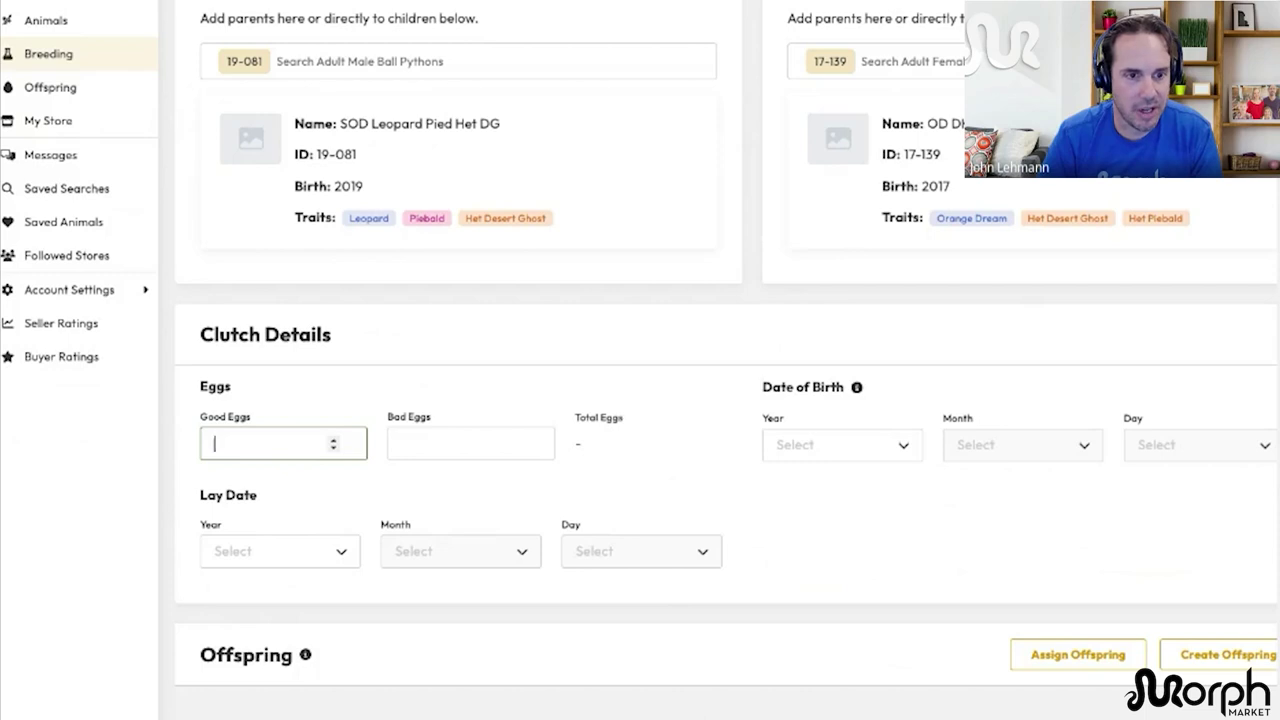
type("9")
left_click(470, 443)
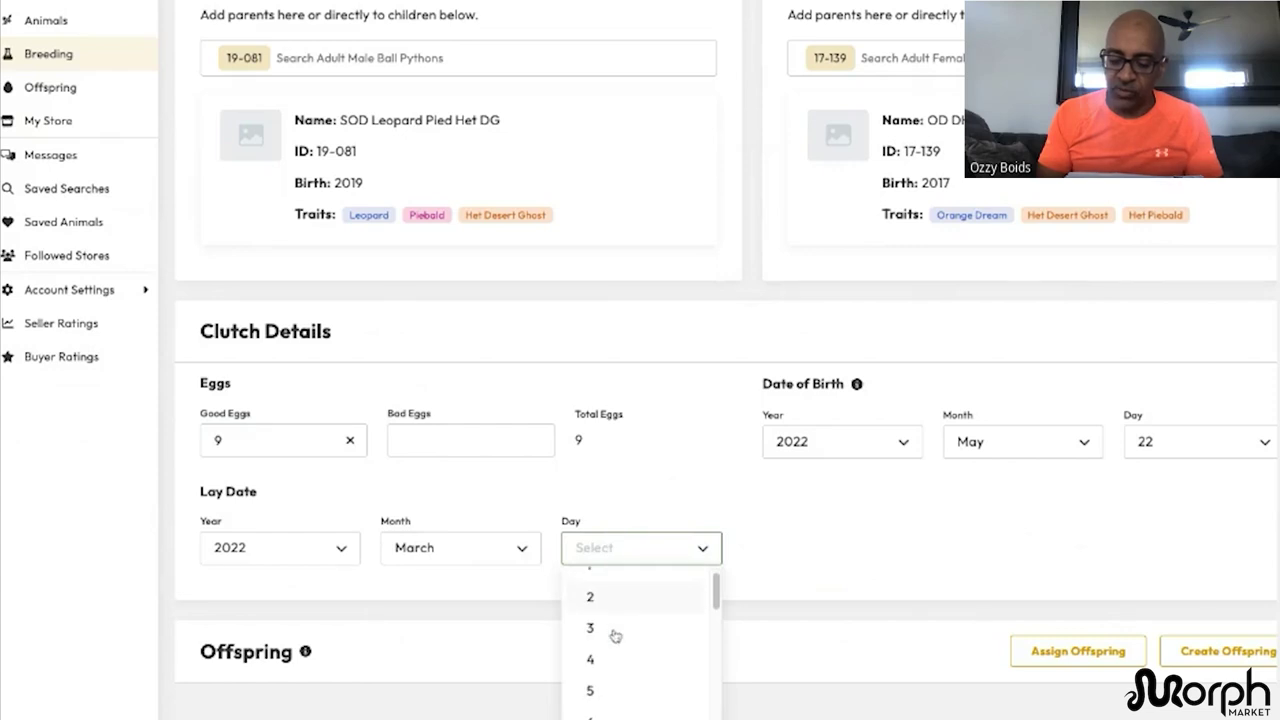
scroll(615, 636, "down", 2)
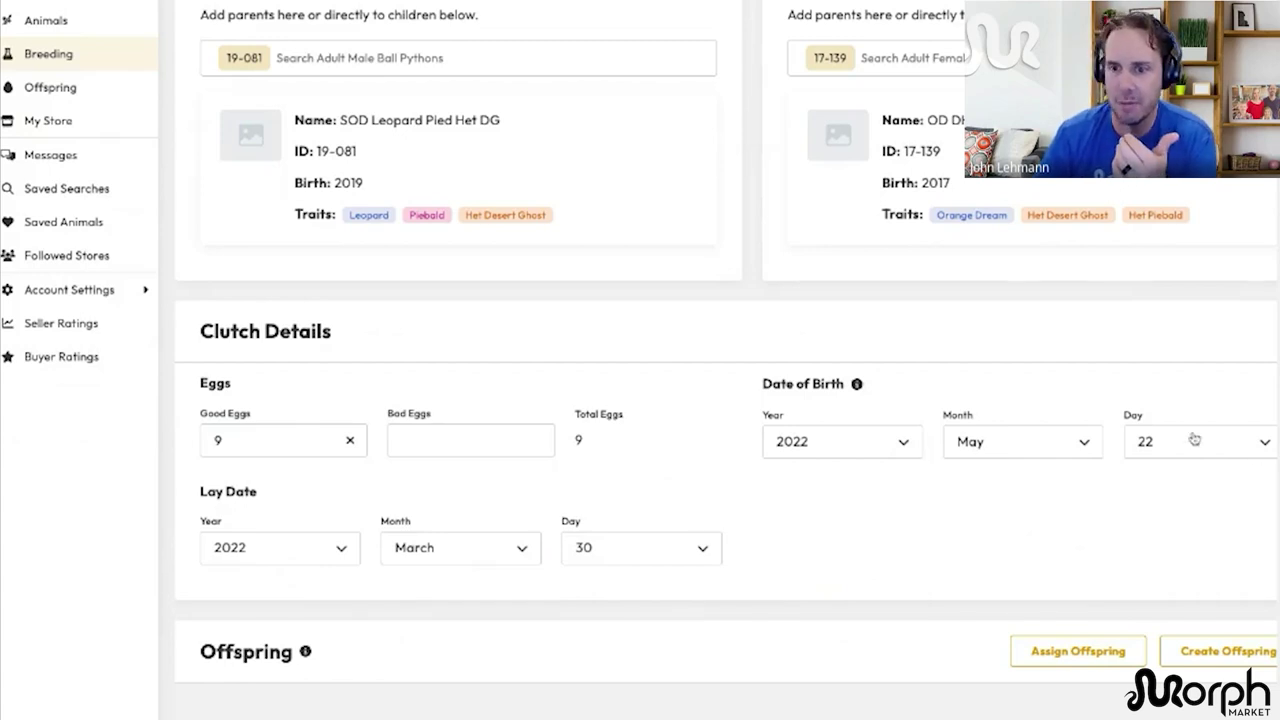
scroll(1194, 439, "down", 5)
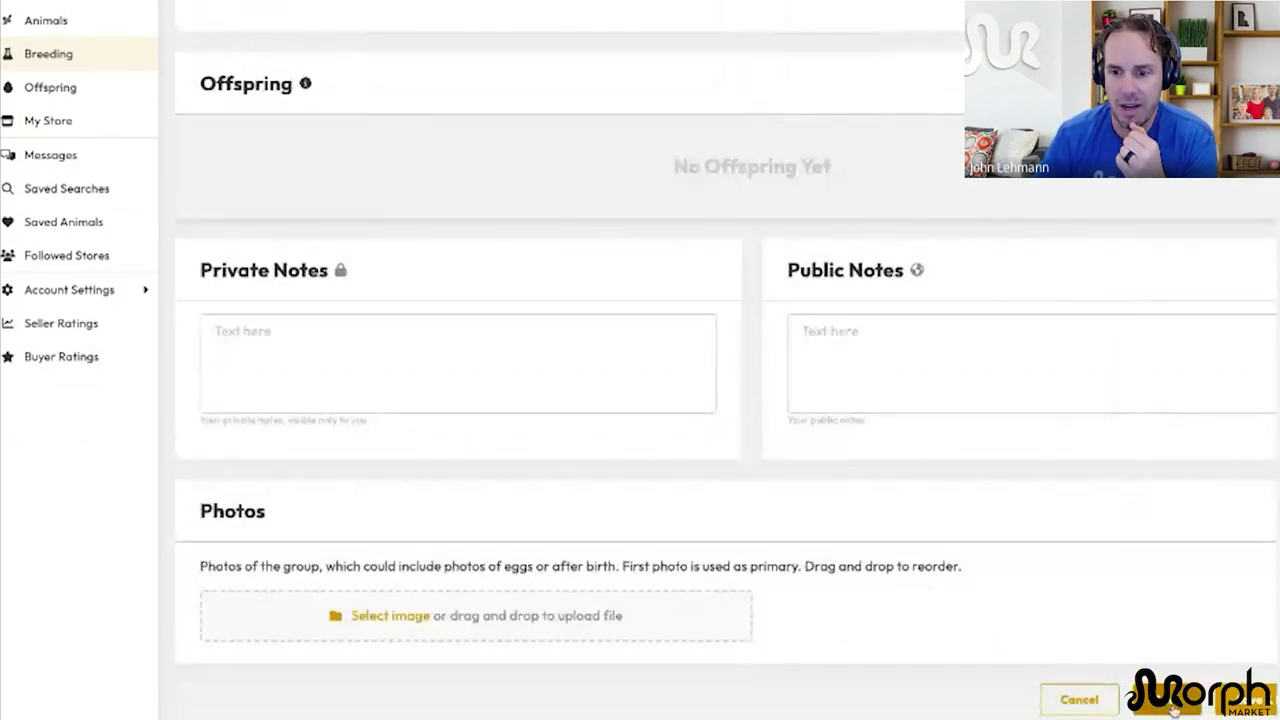
left_click(1079, 699)
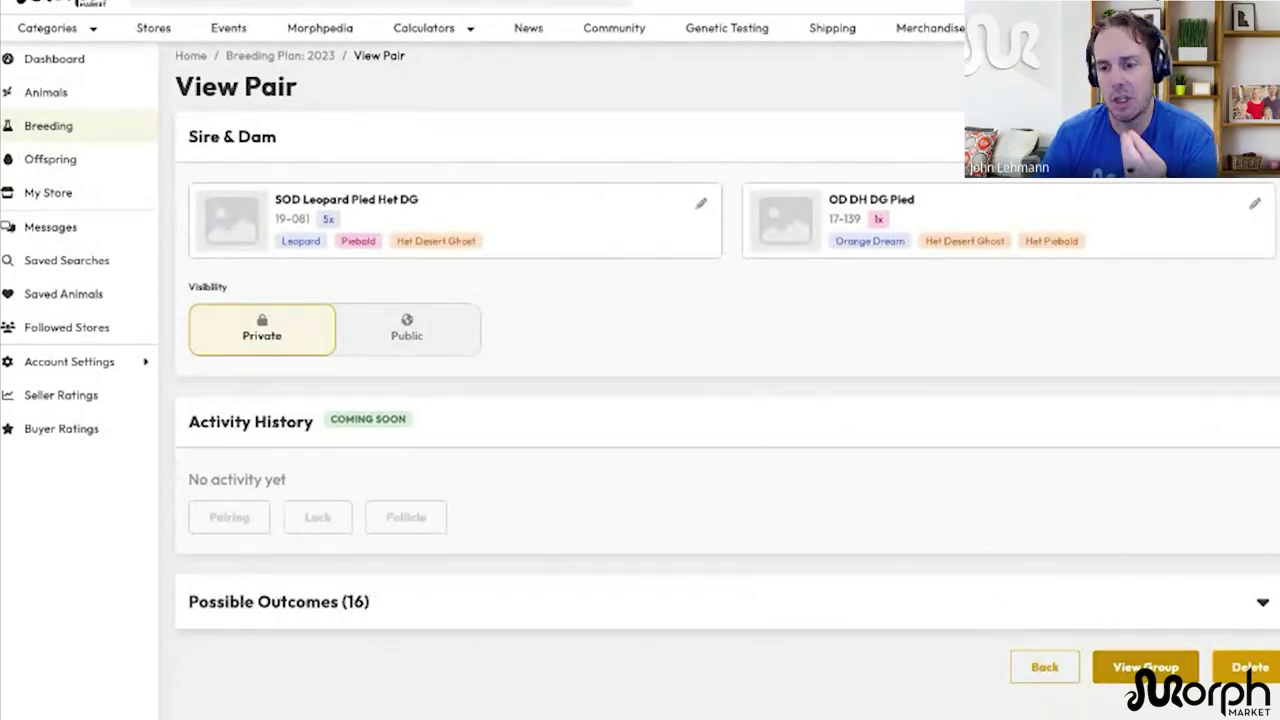
Step: Open the pair's offspring group for editing
left_click(1145, 667)
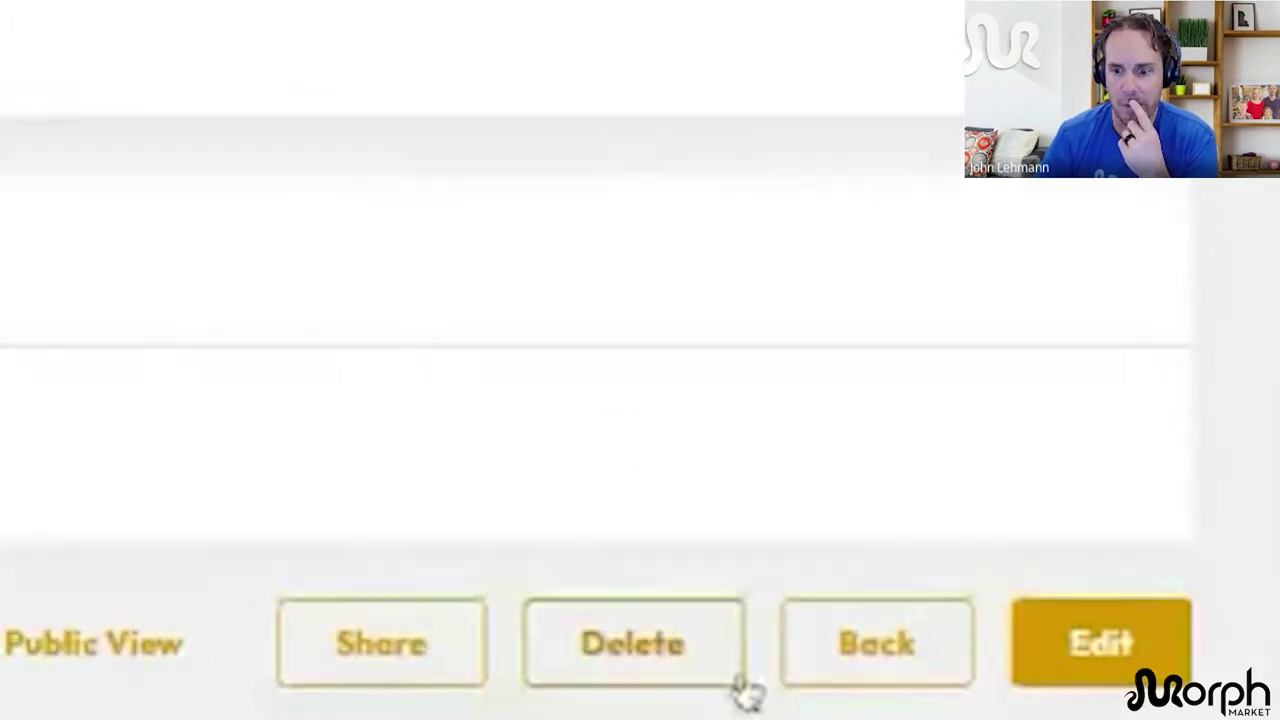
left_click(1085, 680)
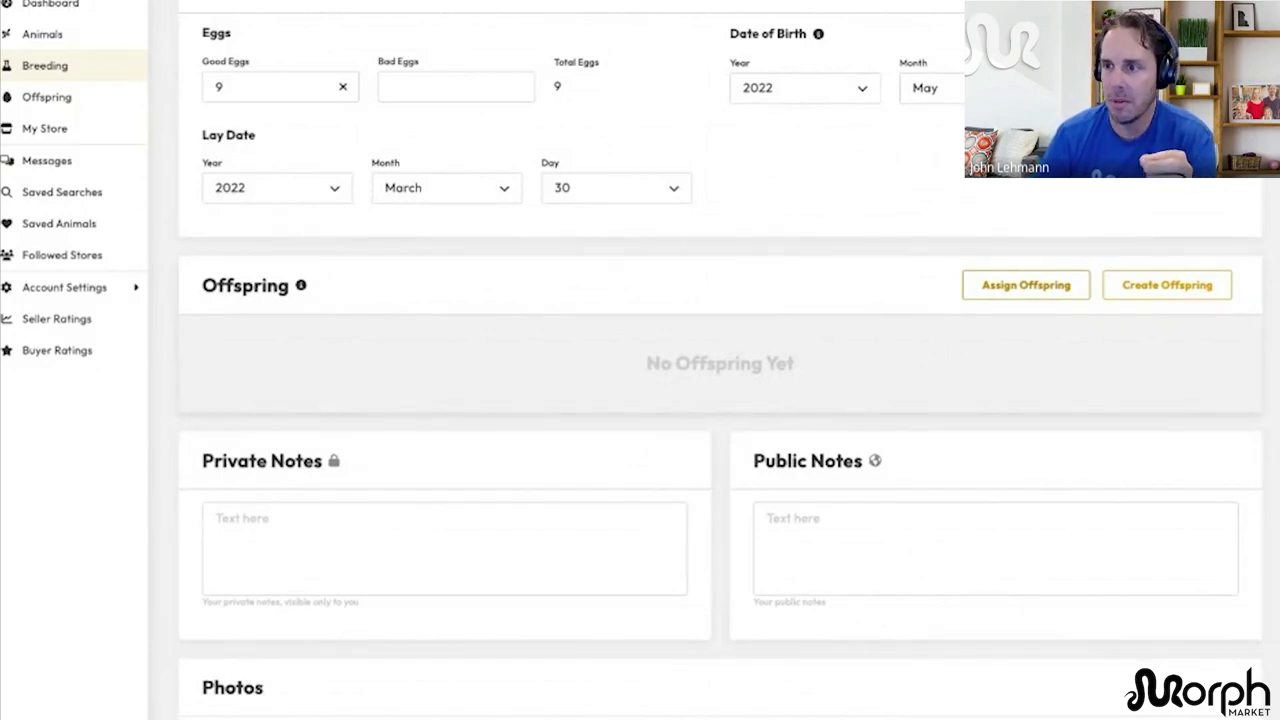
left_click(1030, 290)
left_click(571, 394)
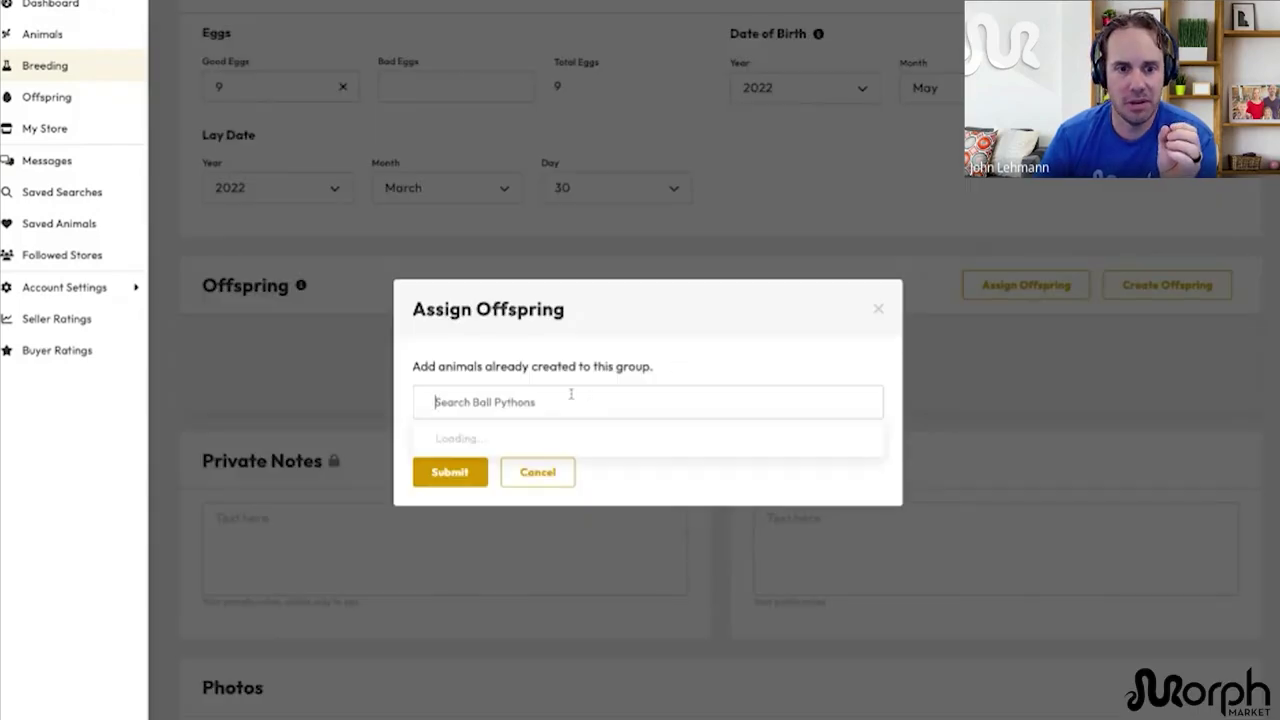
left_click(889, 203)
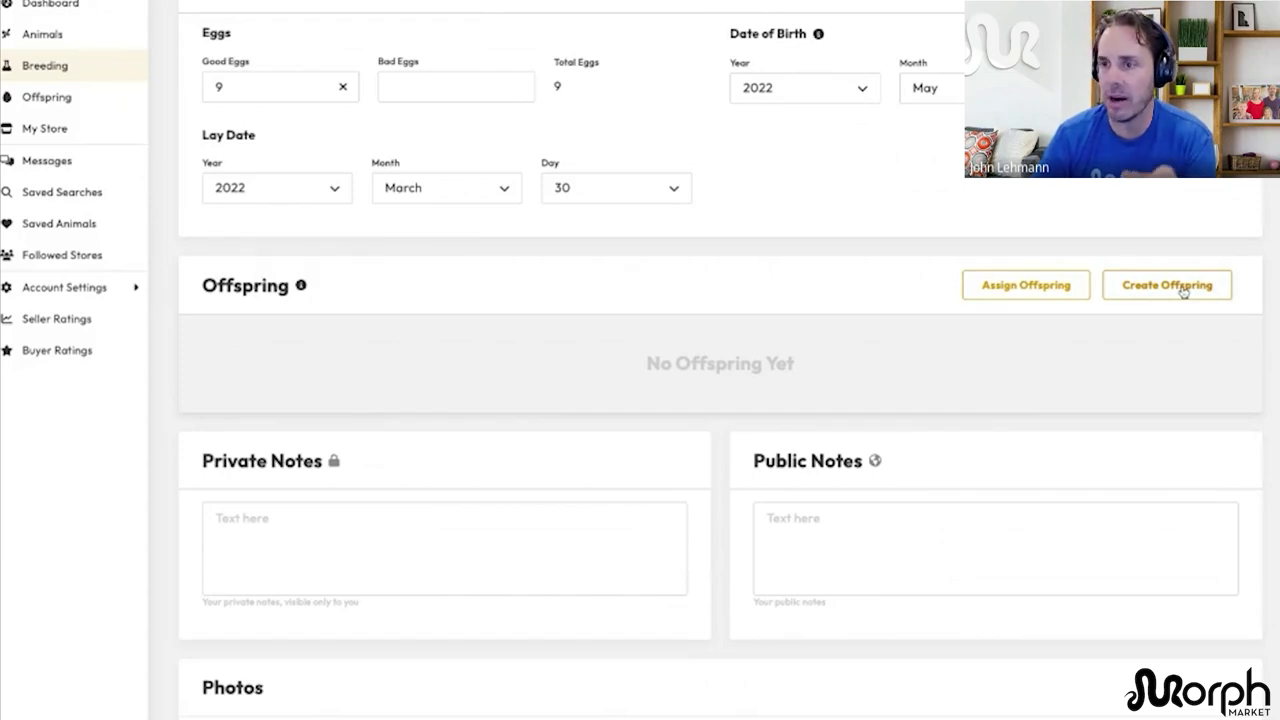
Step: Assign the existing animals 22-077, 22-078, 22-079 and 22-080 to the group as offspring
left_click(1029, 291)
left_click(549, 400)
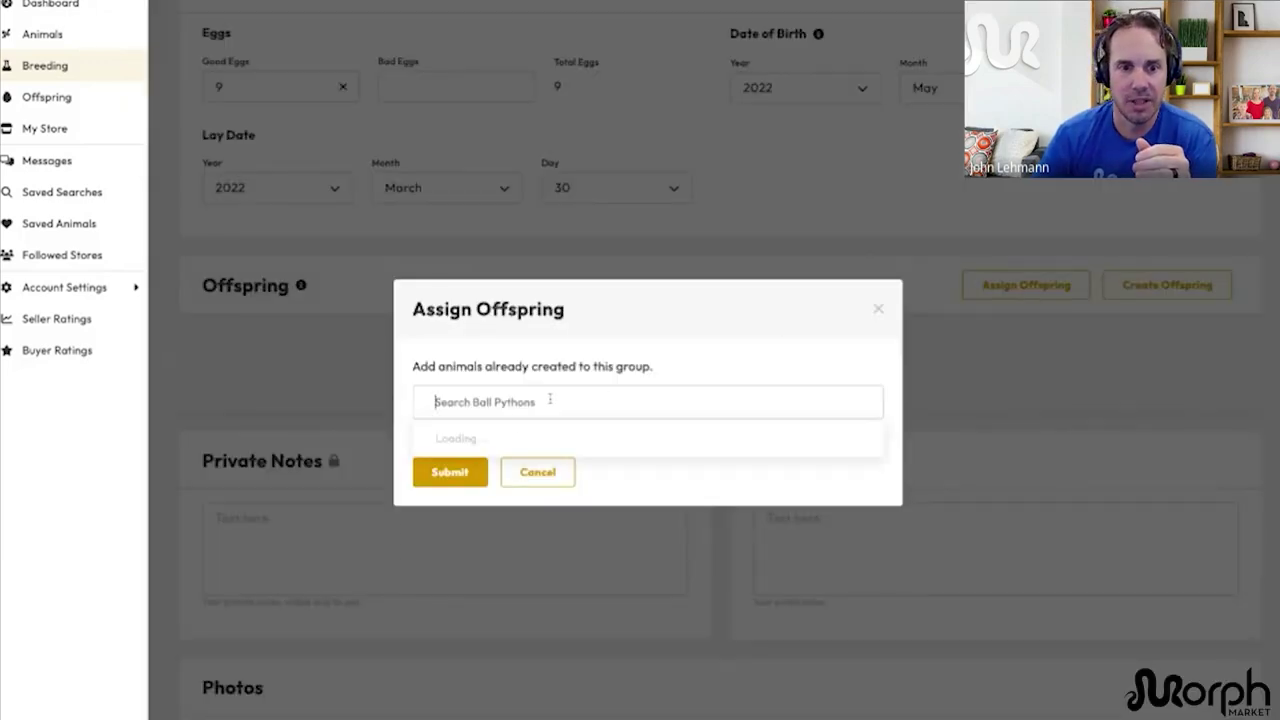
type("77")
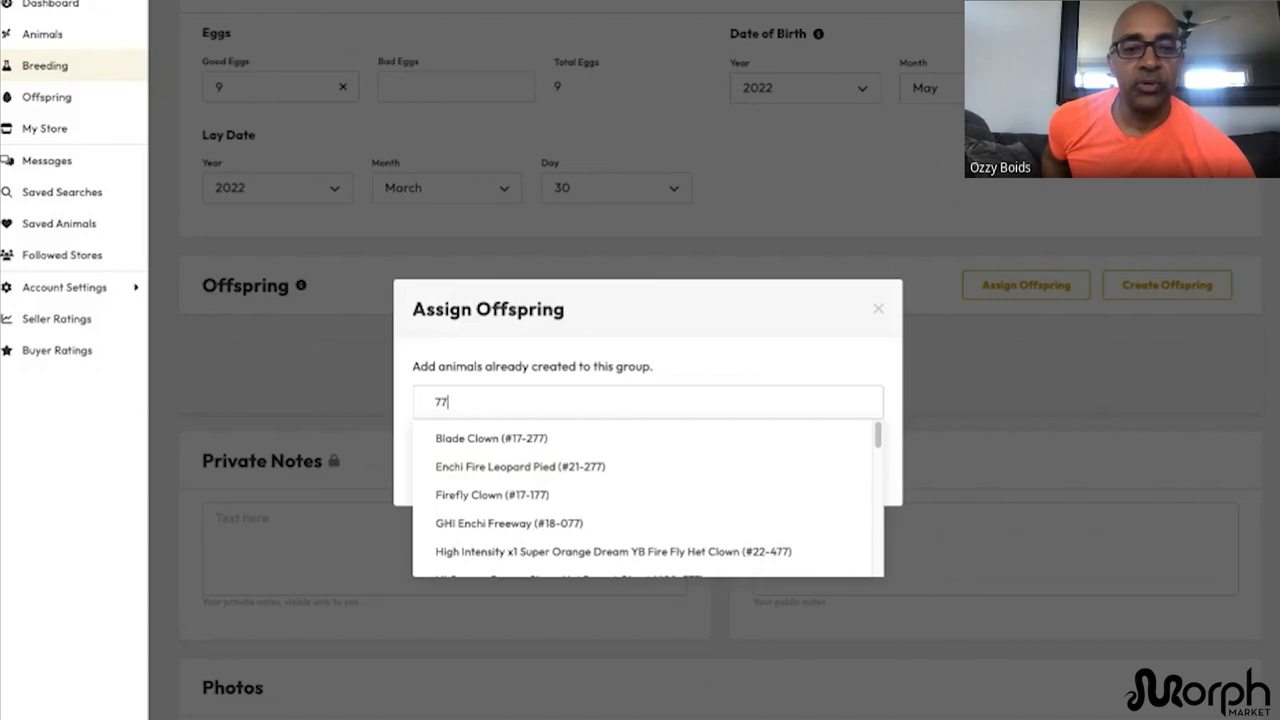
type("-077")
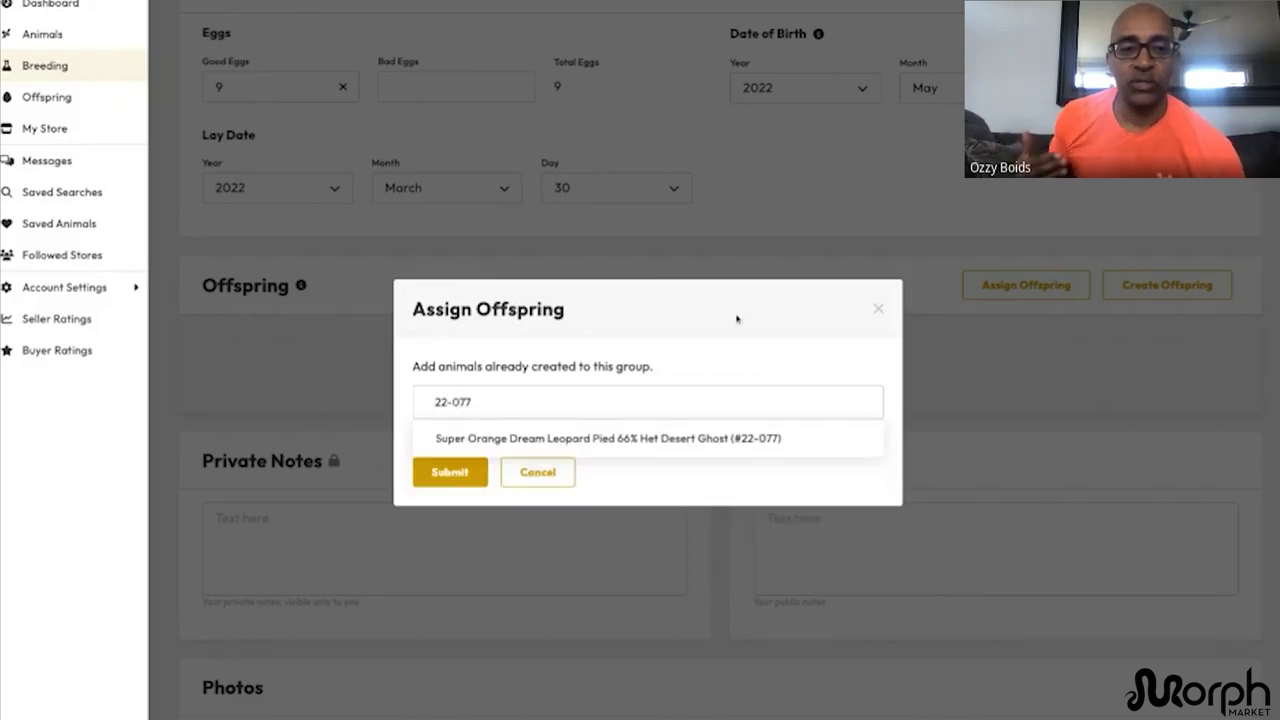
left_click(784, 447)
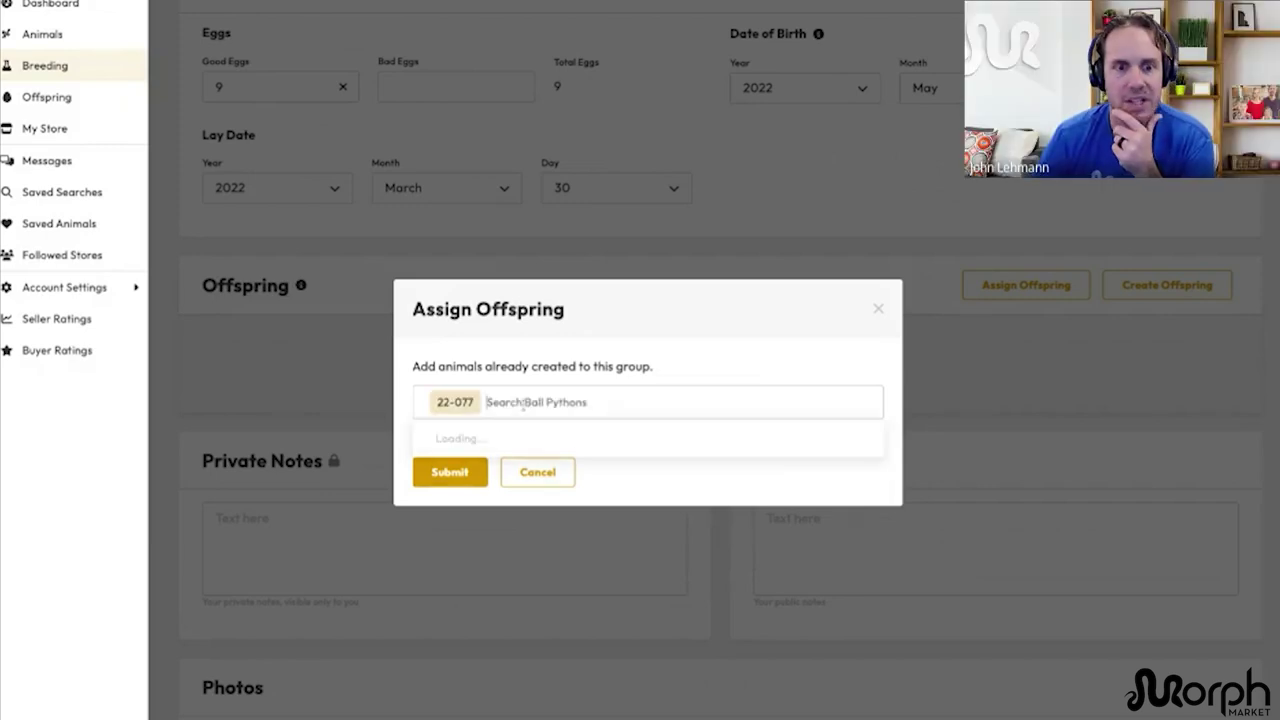
left_click(523, 402)
type("22-0")
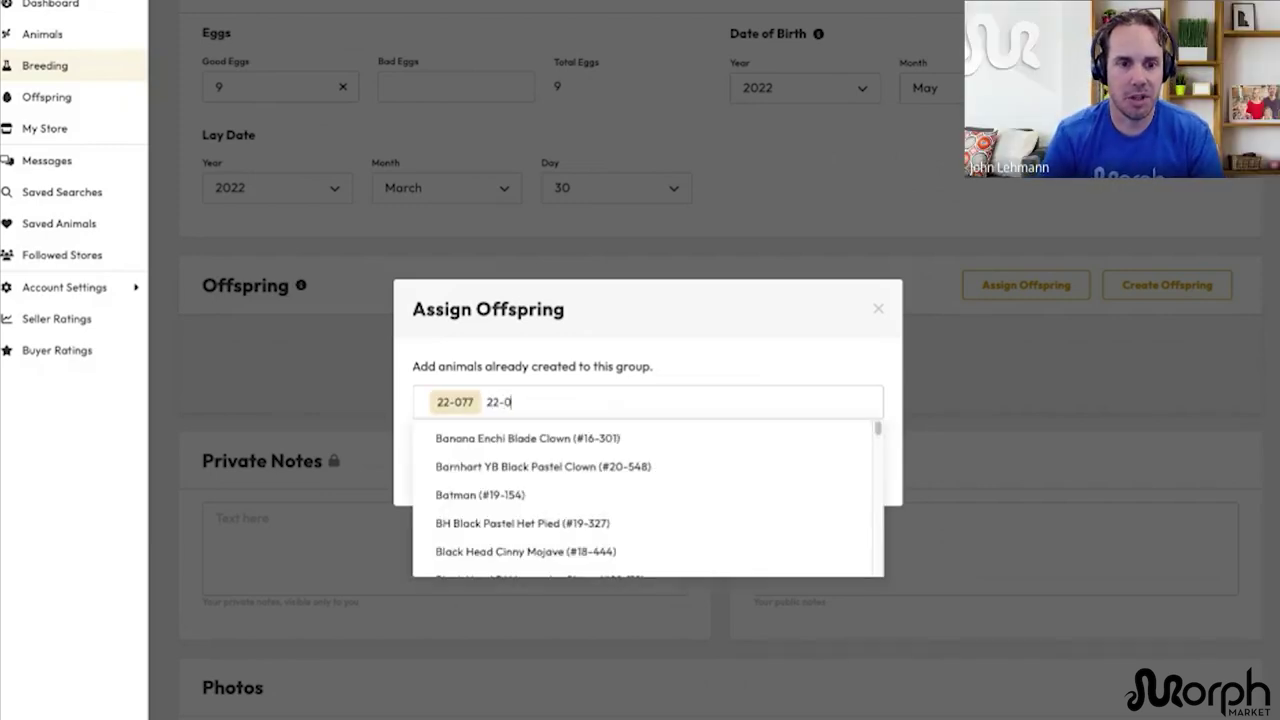
type("78")
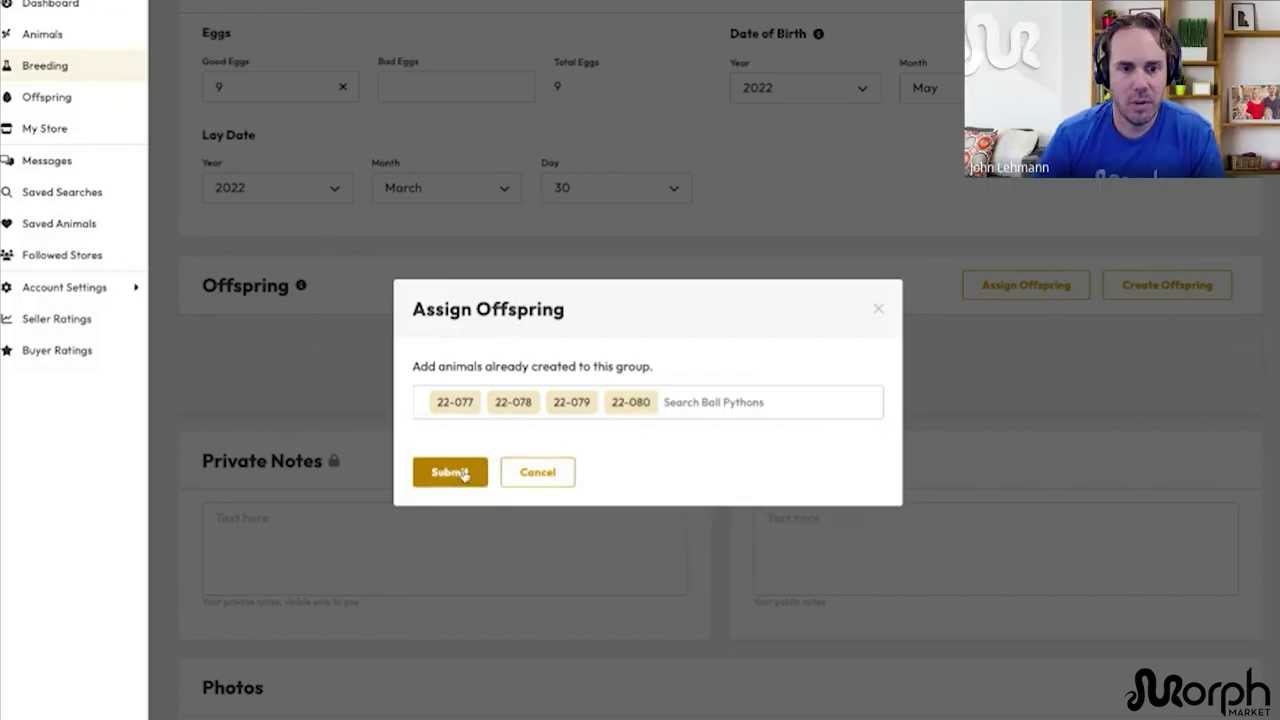
left_click(463, 474)
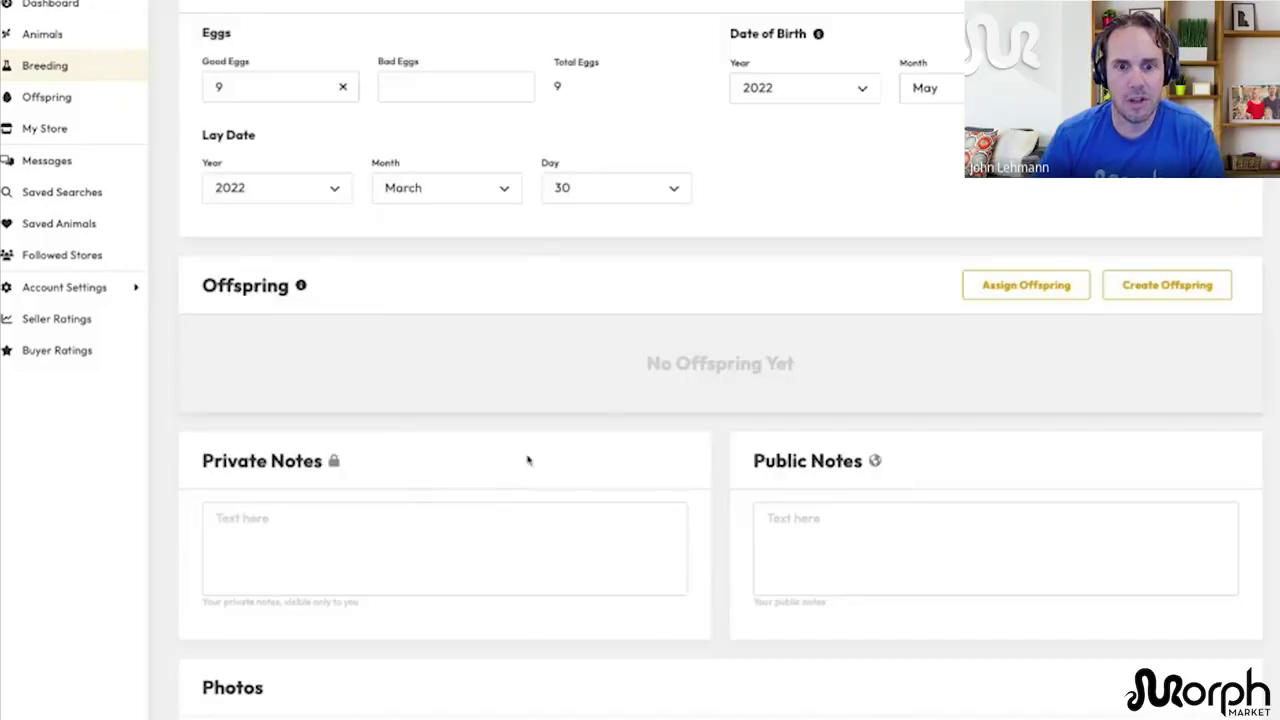
scroll(528, 463, "down", 2)
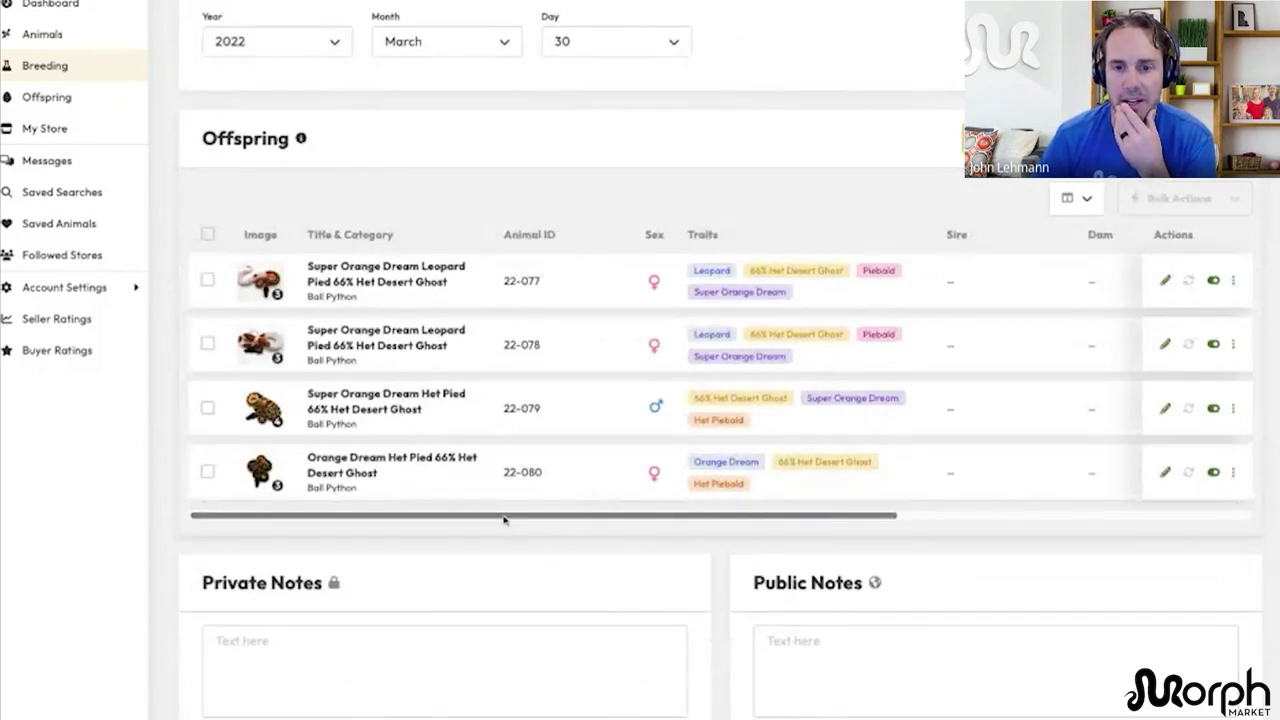
scroll(517, 606, "up", 1)
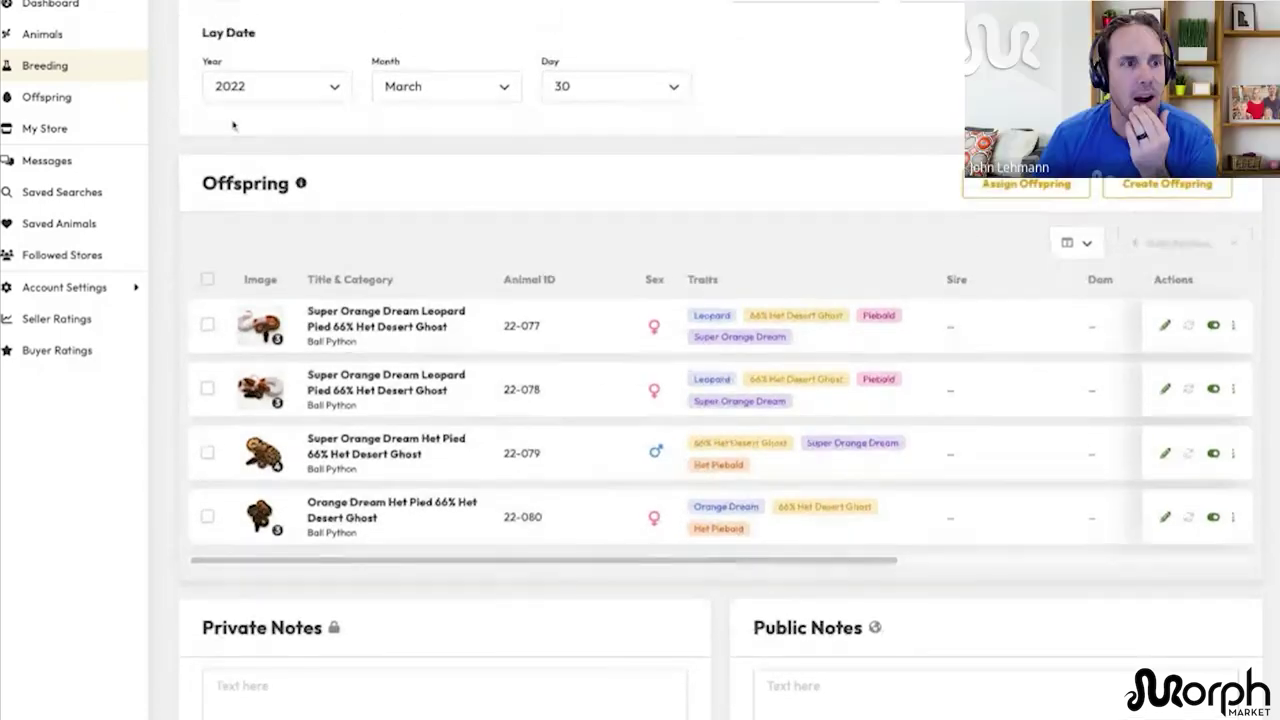
Step: List all animals in the collection and filter them by the keyword 22-0
left_click(70, 40)
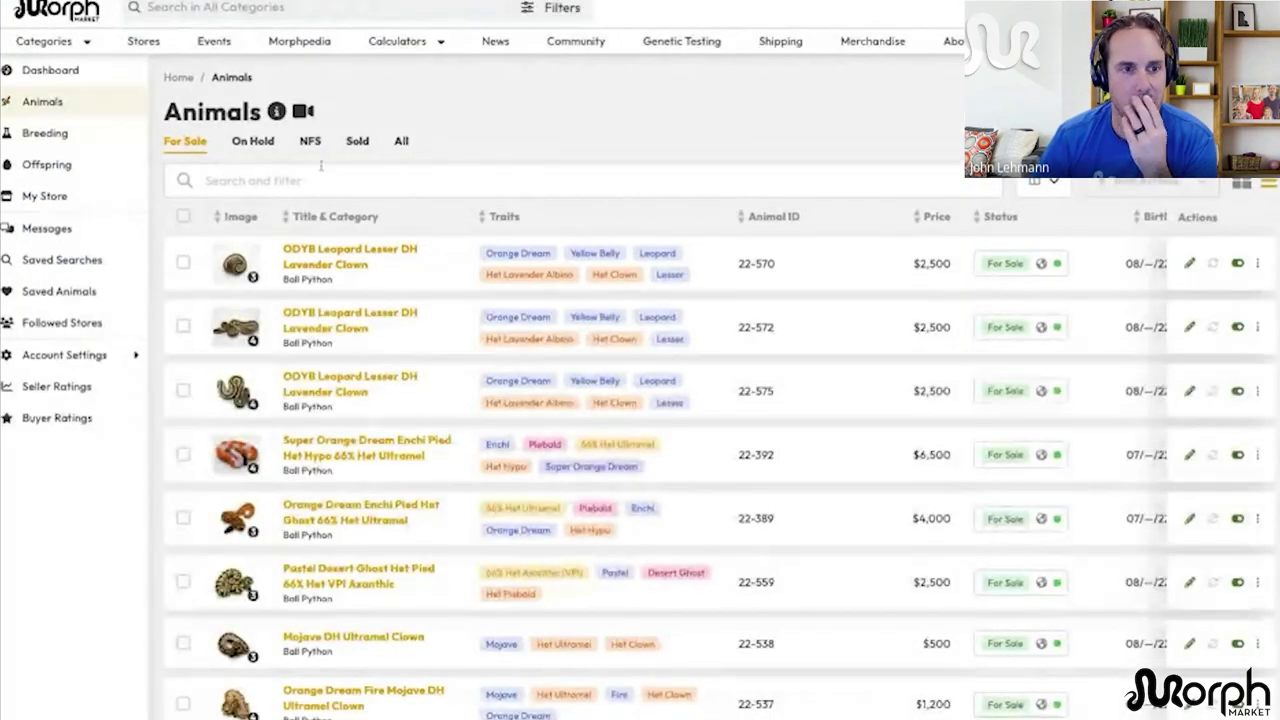
left_click(402, 141)
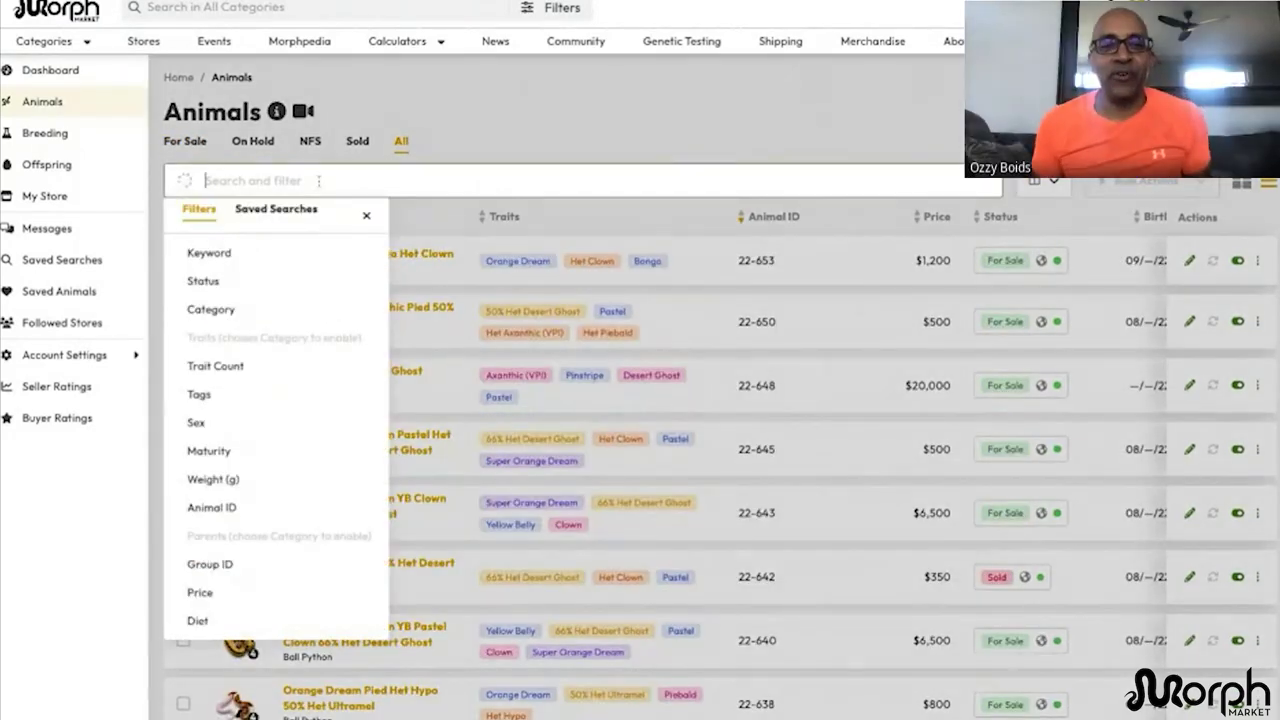
type("22-0")
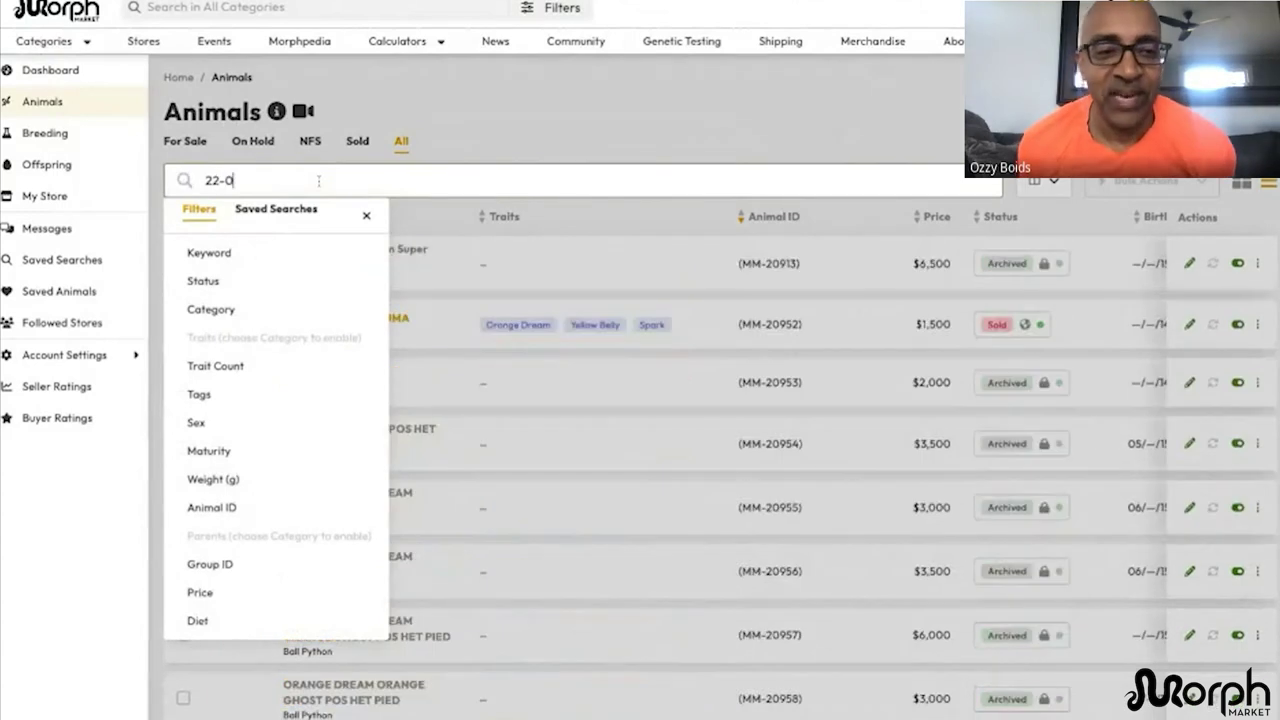
key("Return")
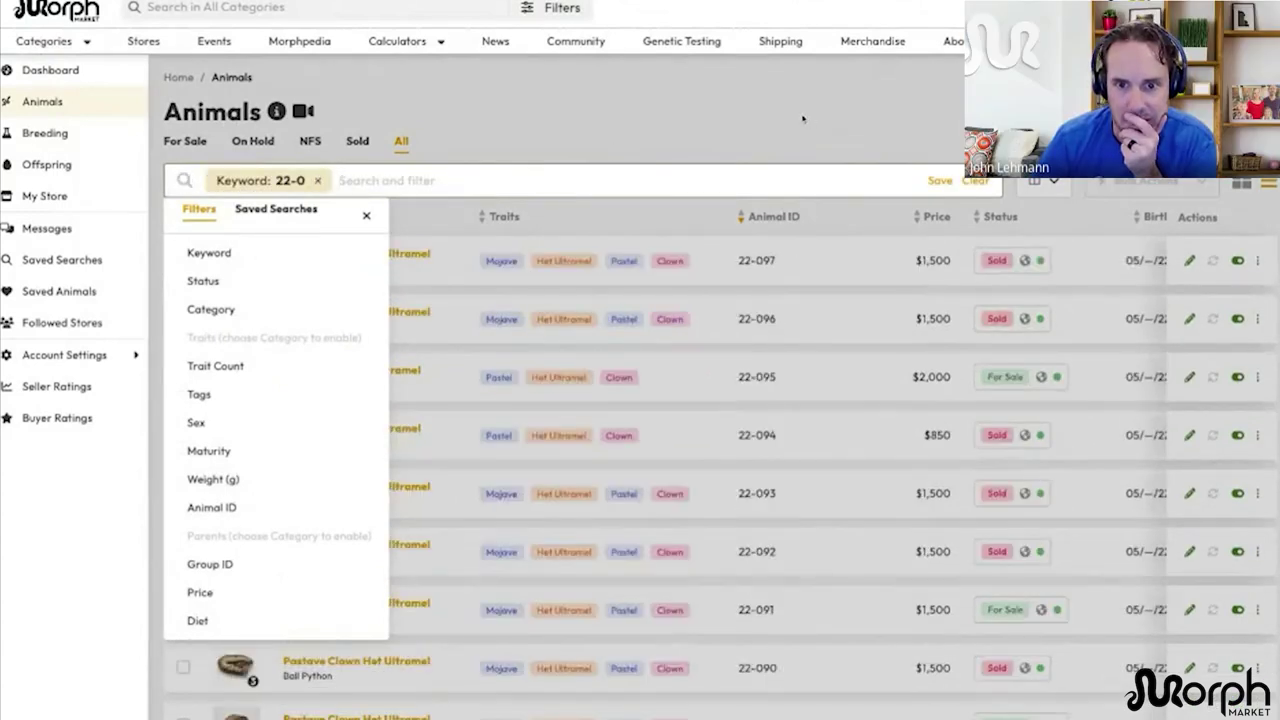
left_click(802, 118)
Step: Check the group IDs of animals 22-077 to 22-083 in the filtered list, including the group ID entry of 22-080
scroll(857, 450, "down", 7)
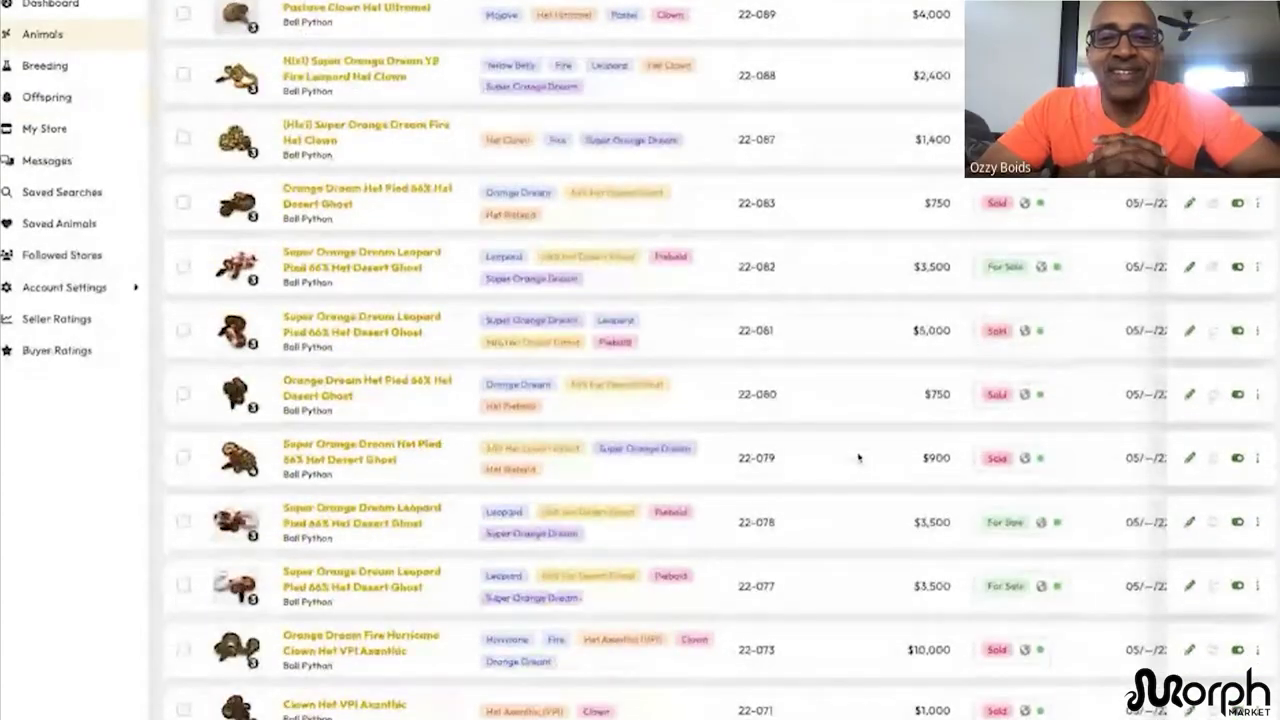
scroll(857, 458, "down", 3)
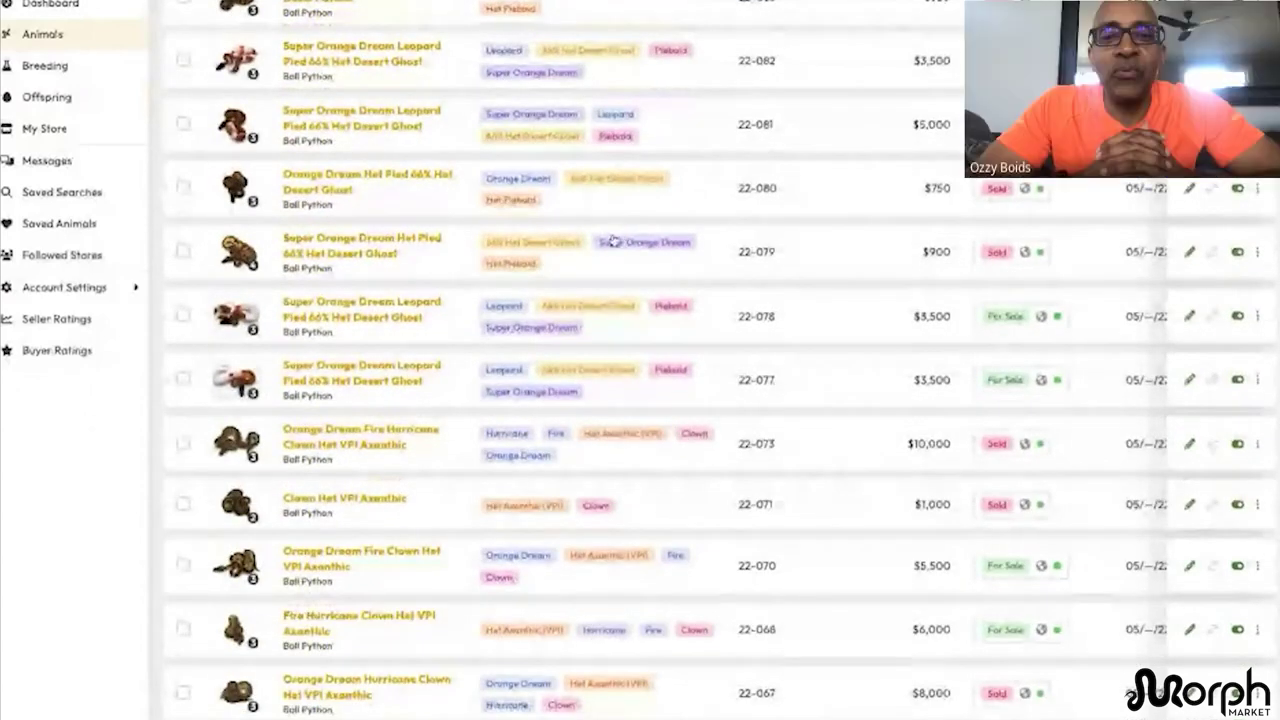
scroll(685, 430, "up", 1)
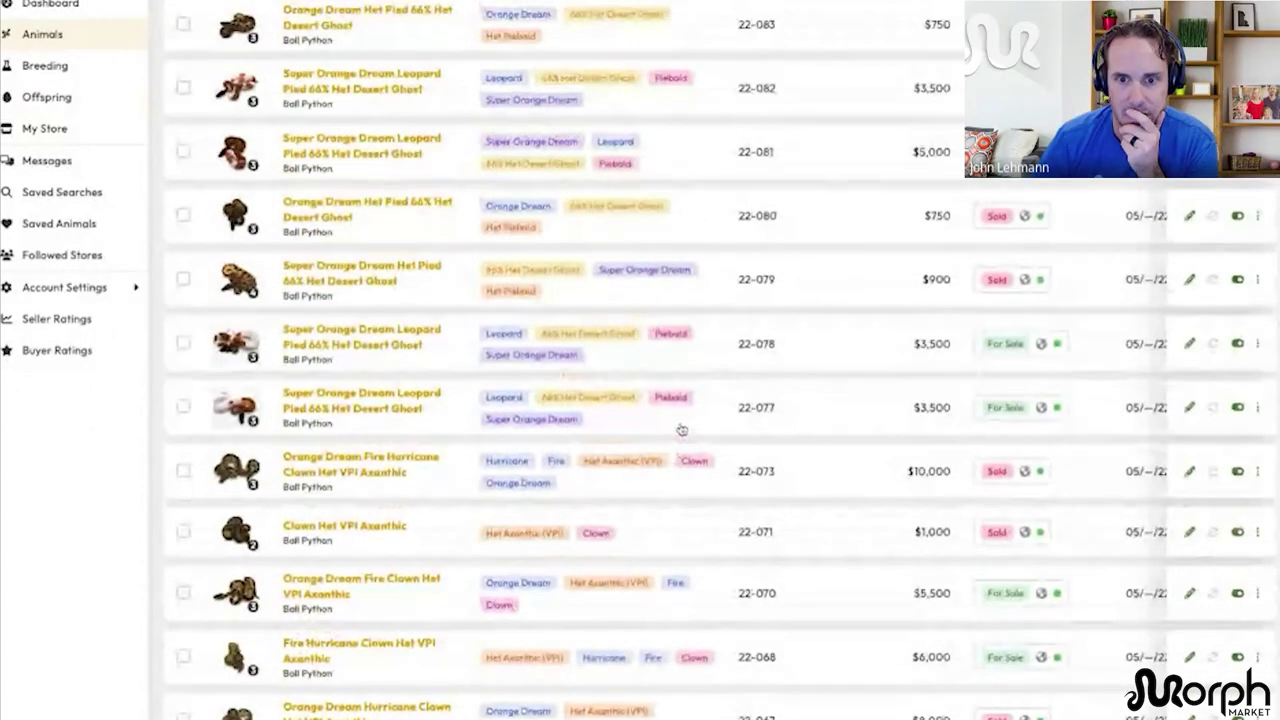
scroll(694, 401, "right", 10)
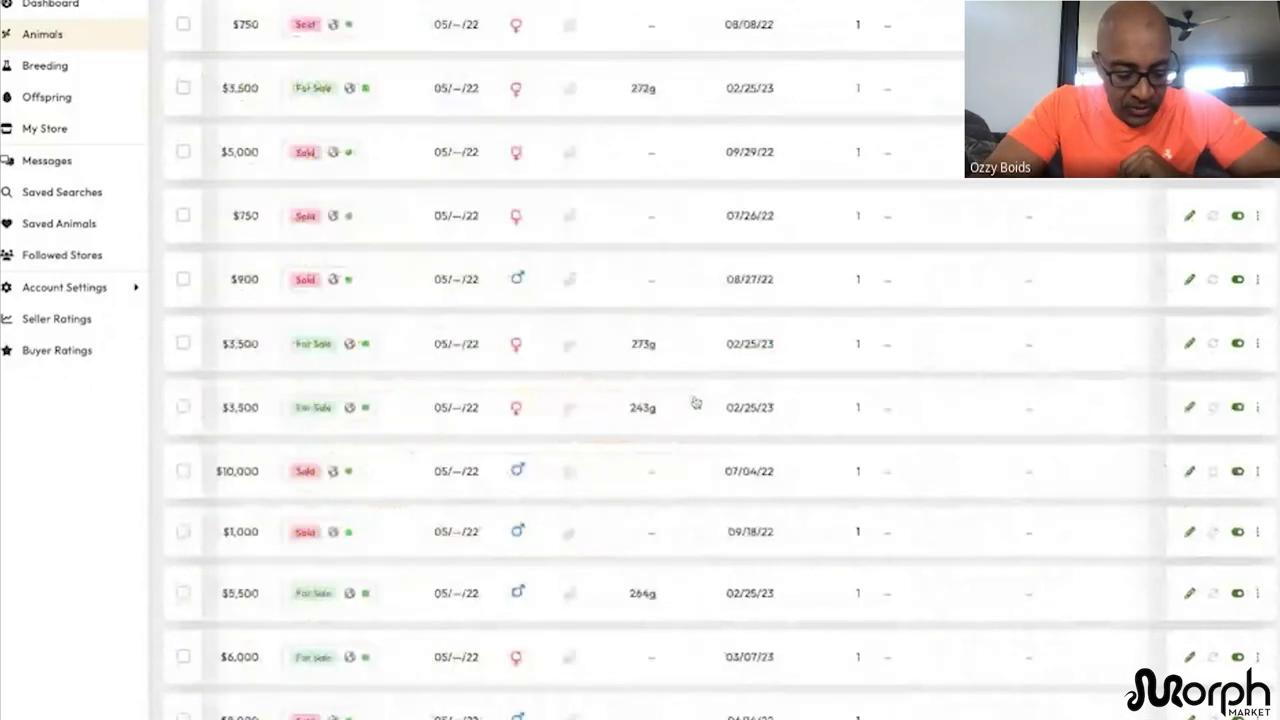
scroll(696, 402, "right", 8)
scroll(749, 519, "left", 15)
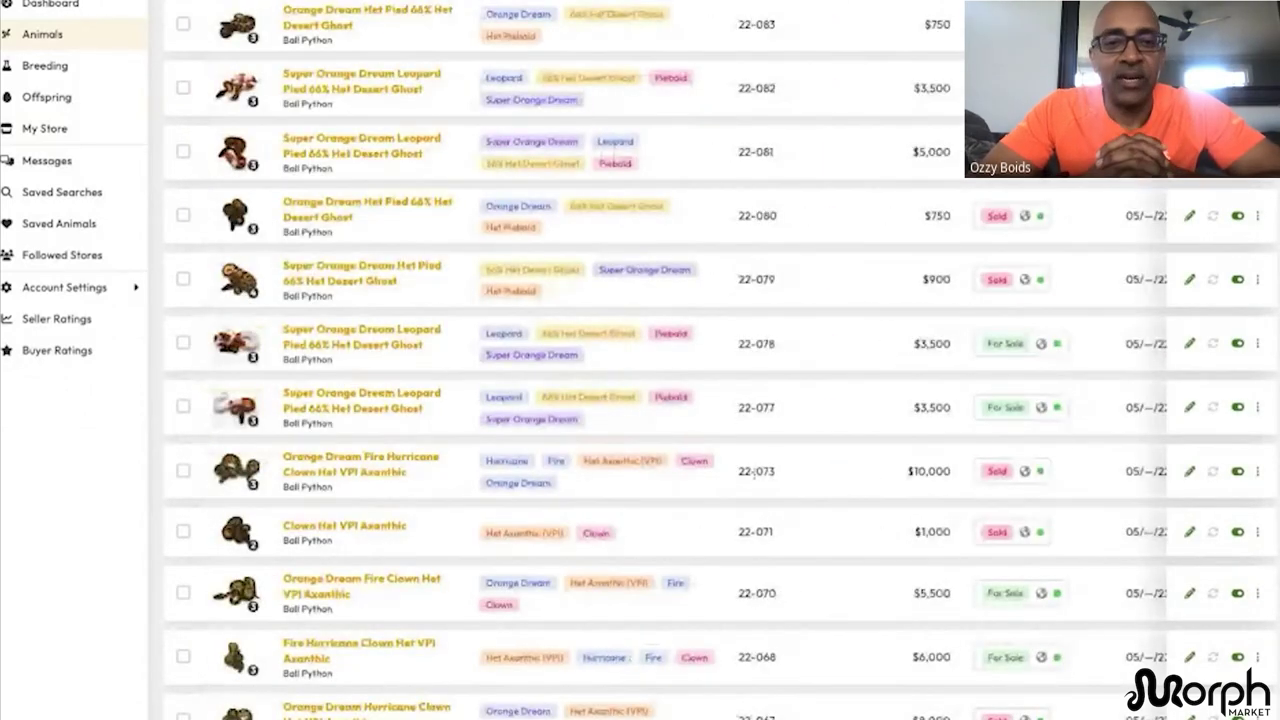
scroll(767, 424, "up", 1)
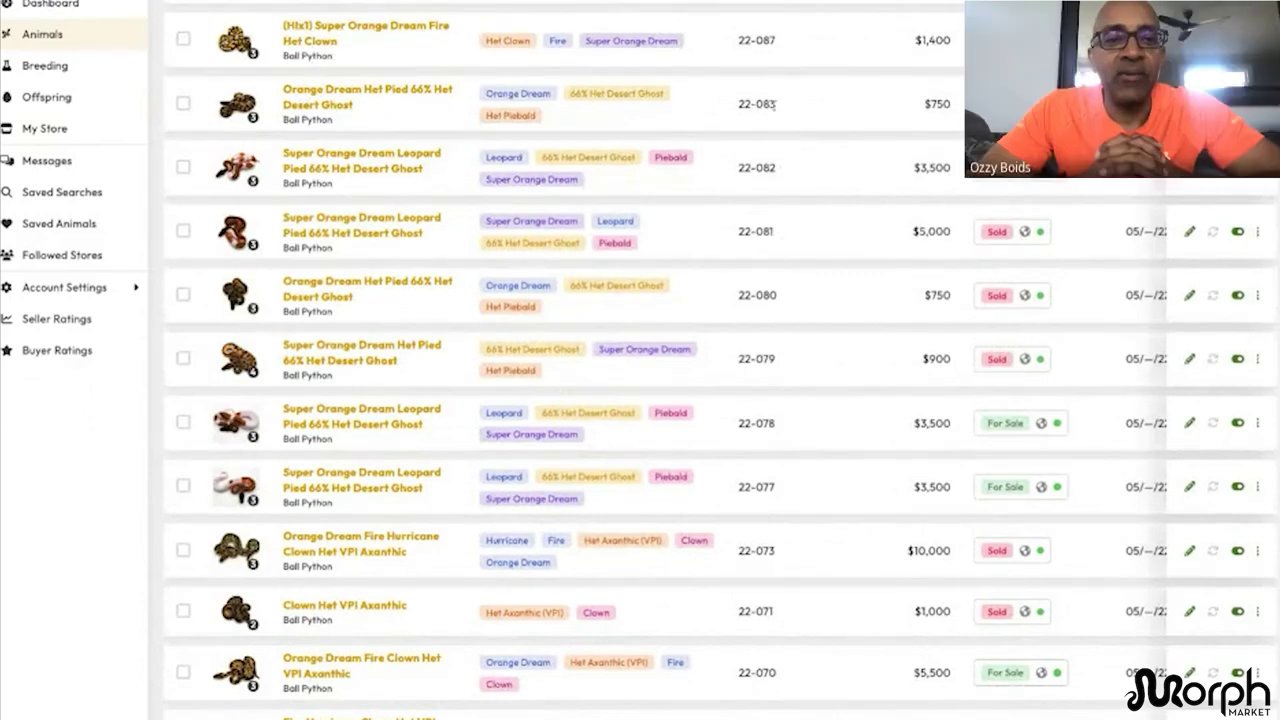
scroll(752, 418, "right", 5)
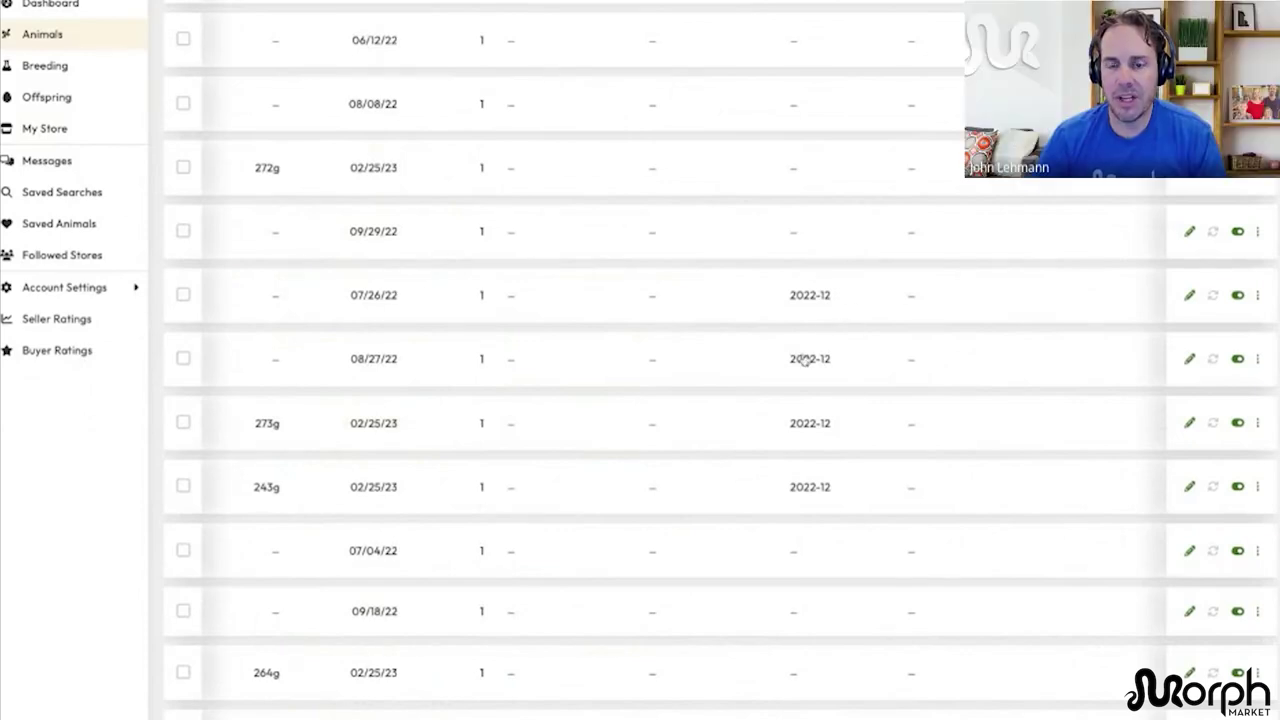
left_click(808, 295)
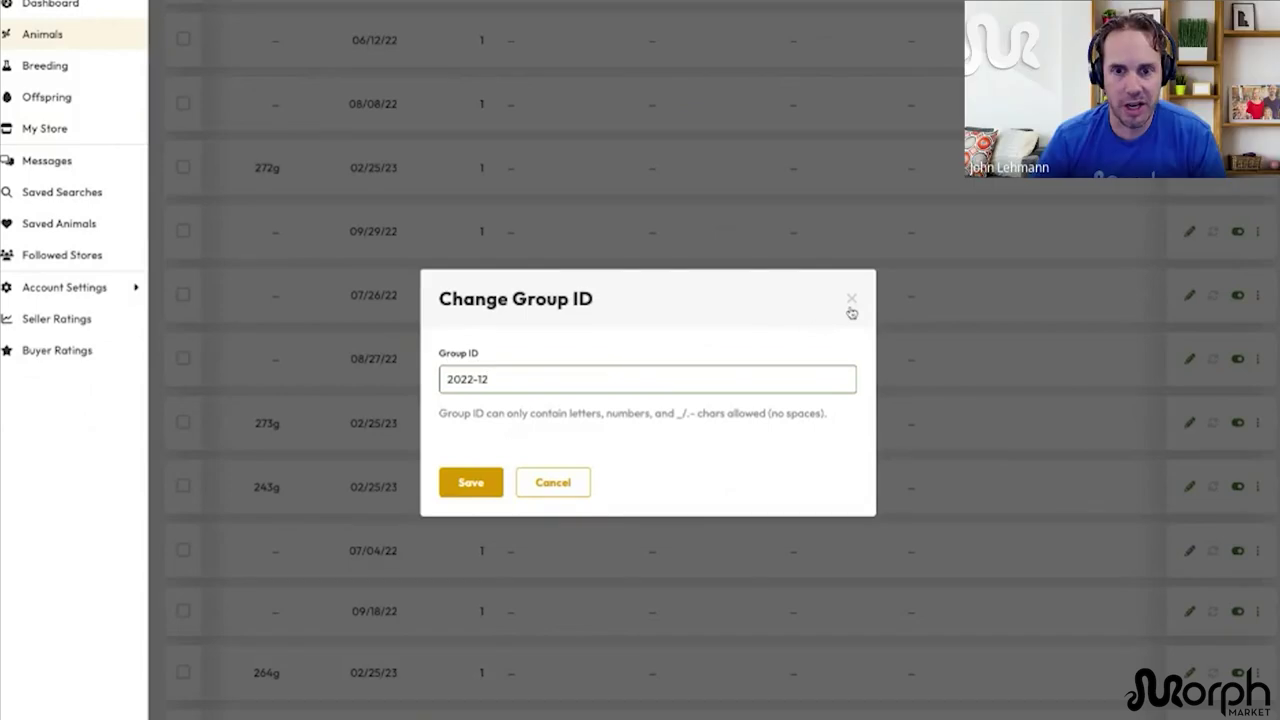
left_click(853, 302)
Step: Set the group ID of animal 22-081 to 2022-12
scroll(811, 343, "left", 5)
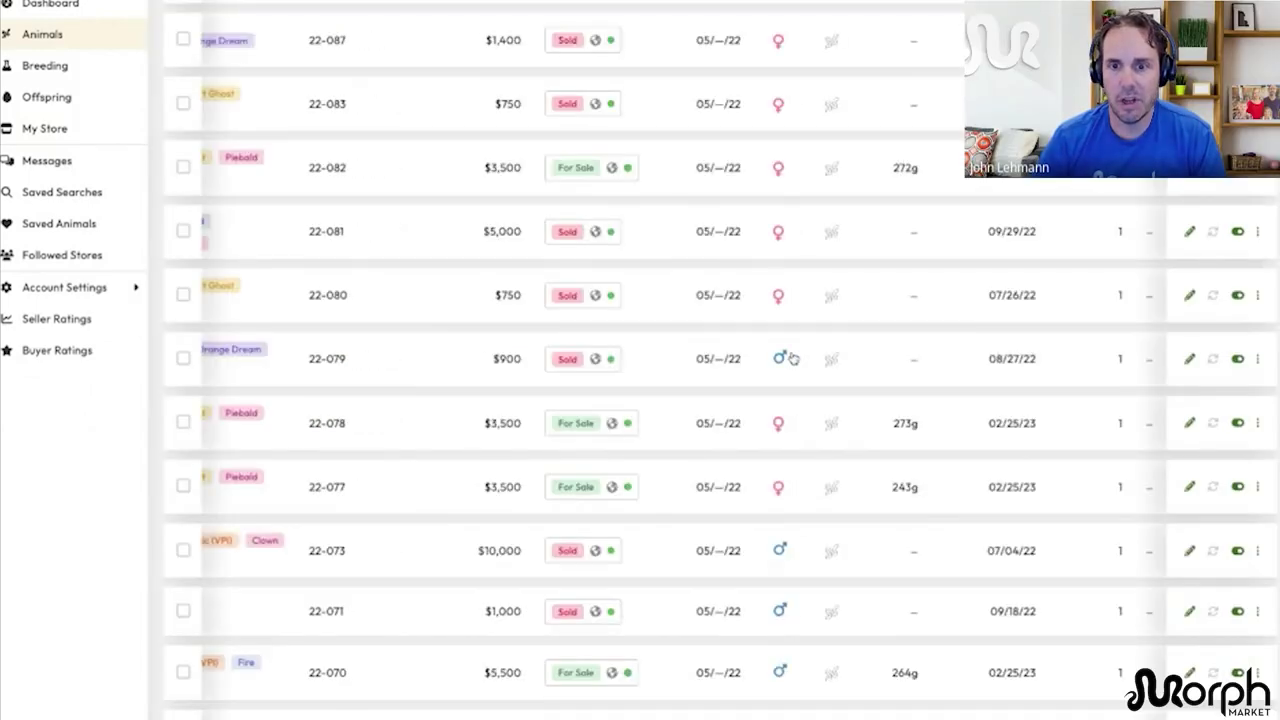
scroll(795, 352, "right", 6)
left_click(885, 245)
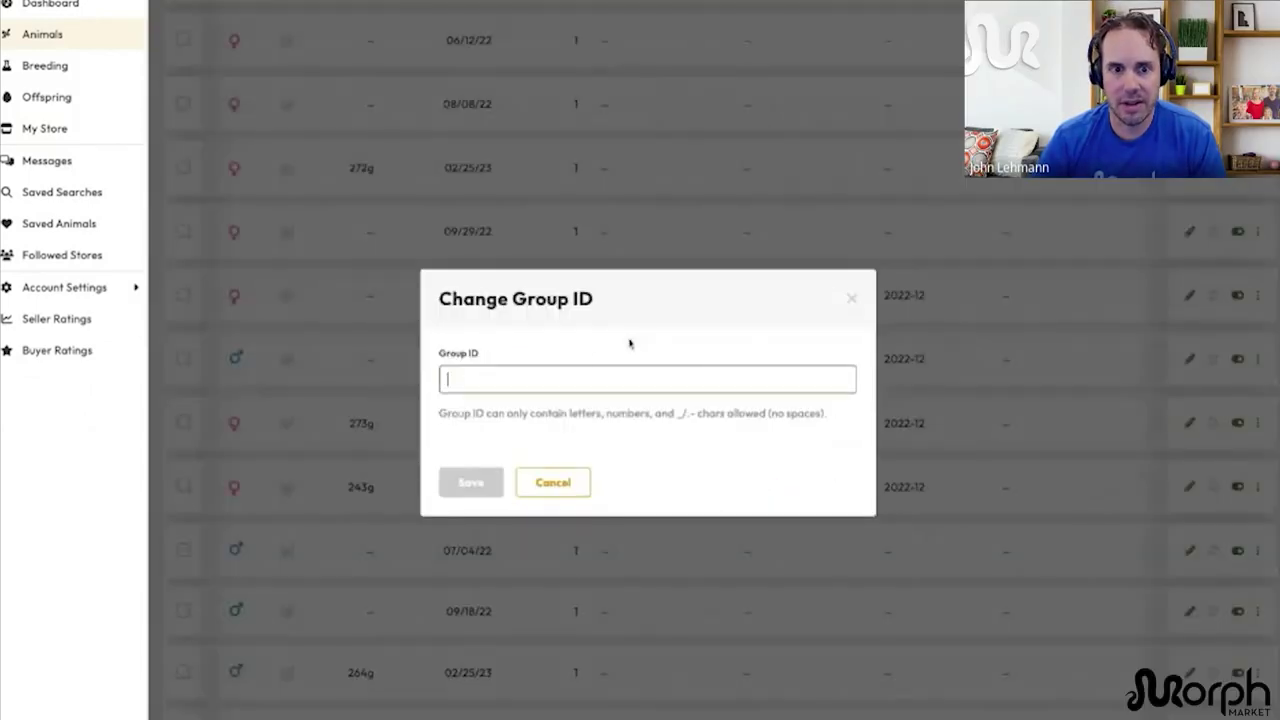
type("2022-12")
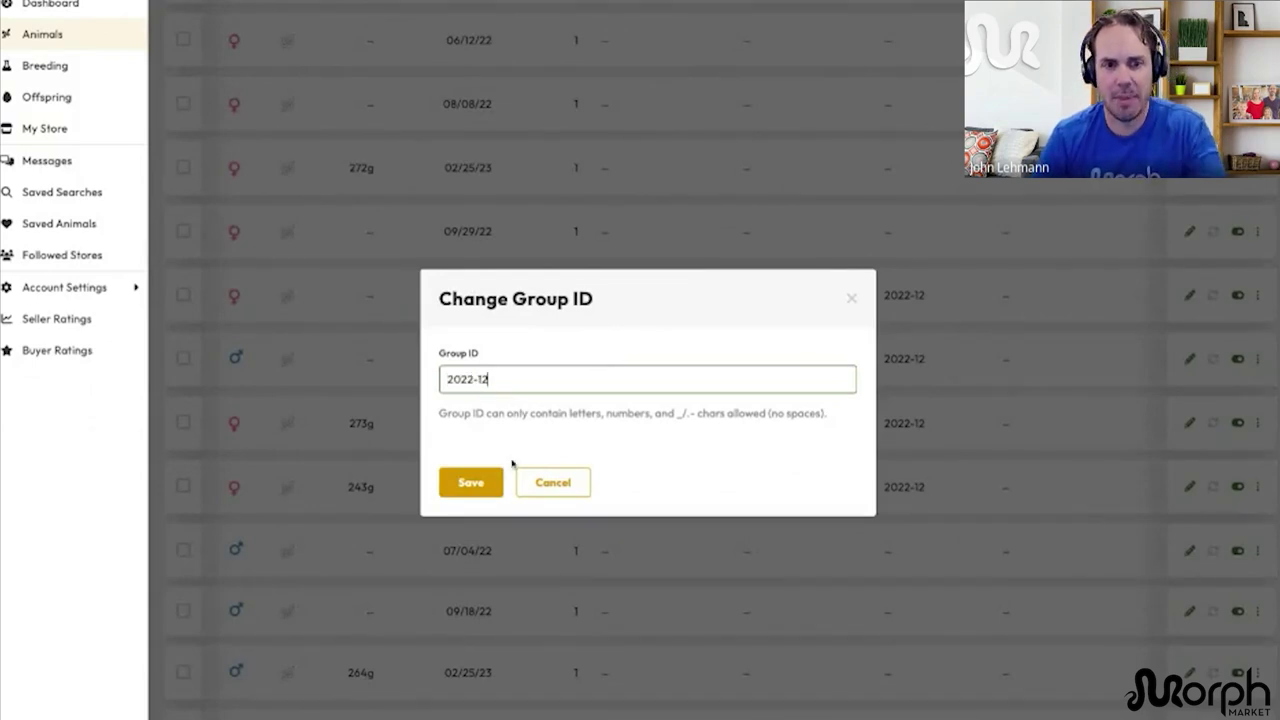
left_click(470, 483)
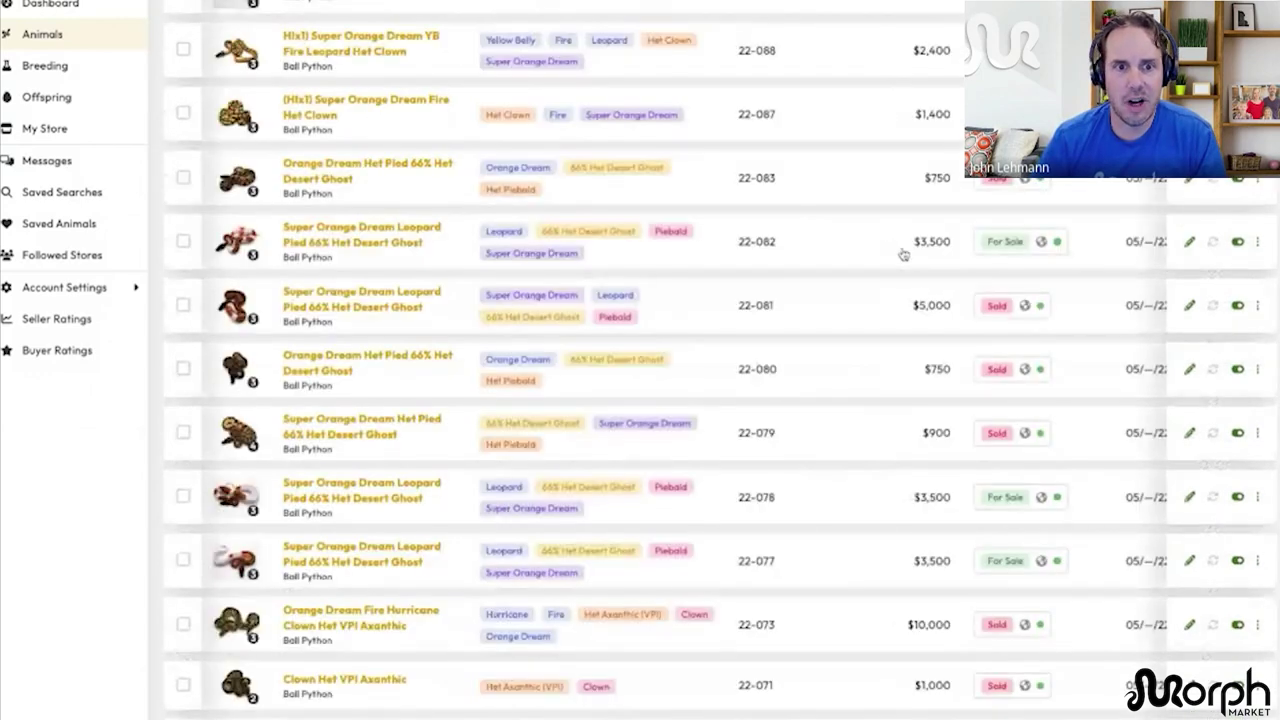
Step: Select animals 22-082 and 22-083 and change their group ID to 2022-12 in bulk
left_click(183, 241)
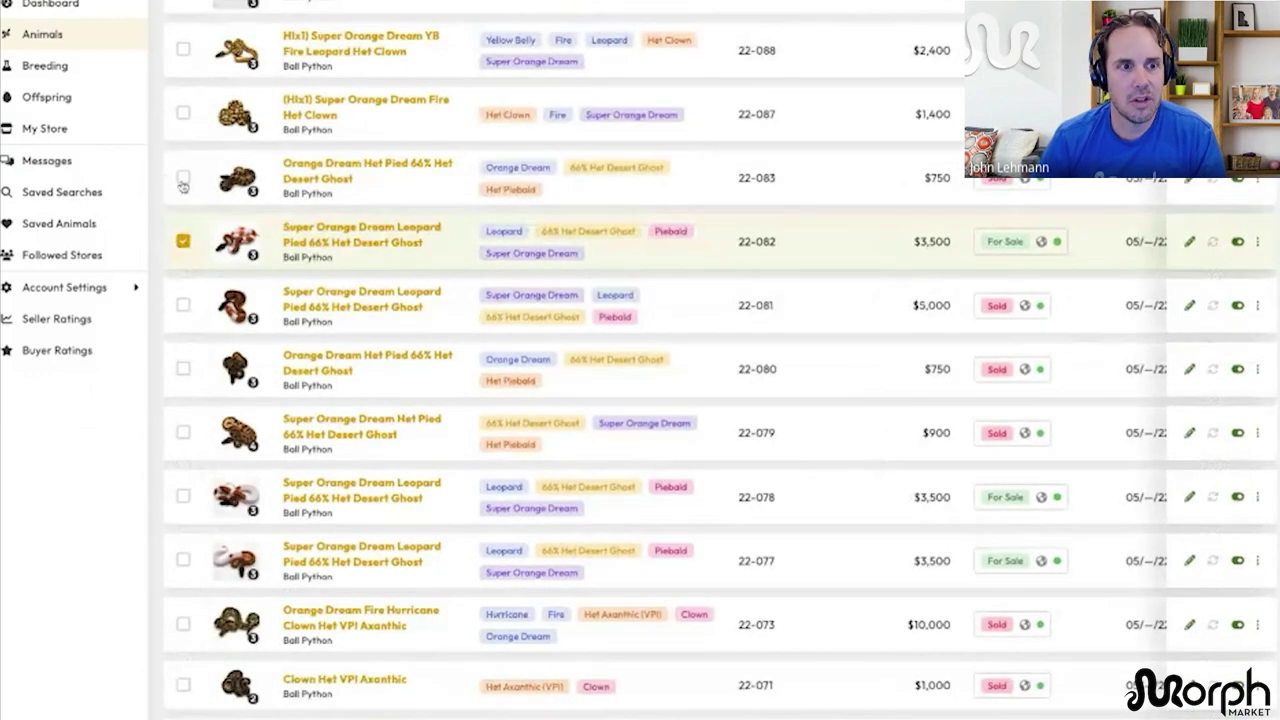
left_click(183, 178)
scroll(282, 290, "up", 1)
scroll(282, 290, "up", 8)
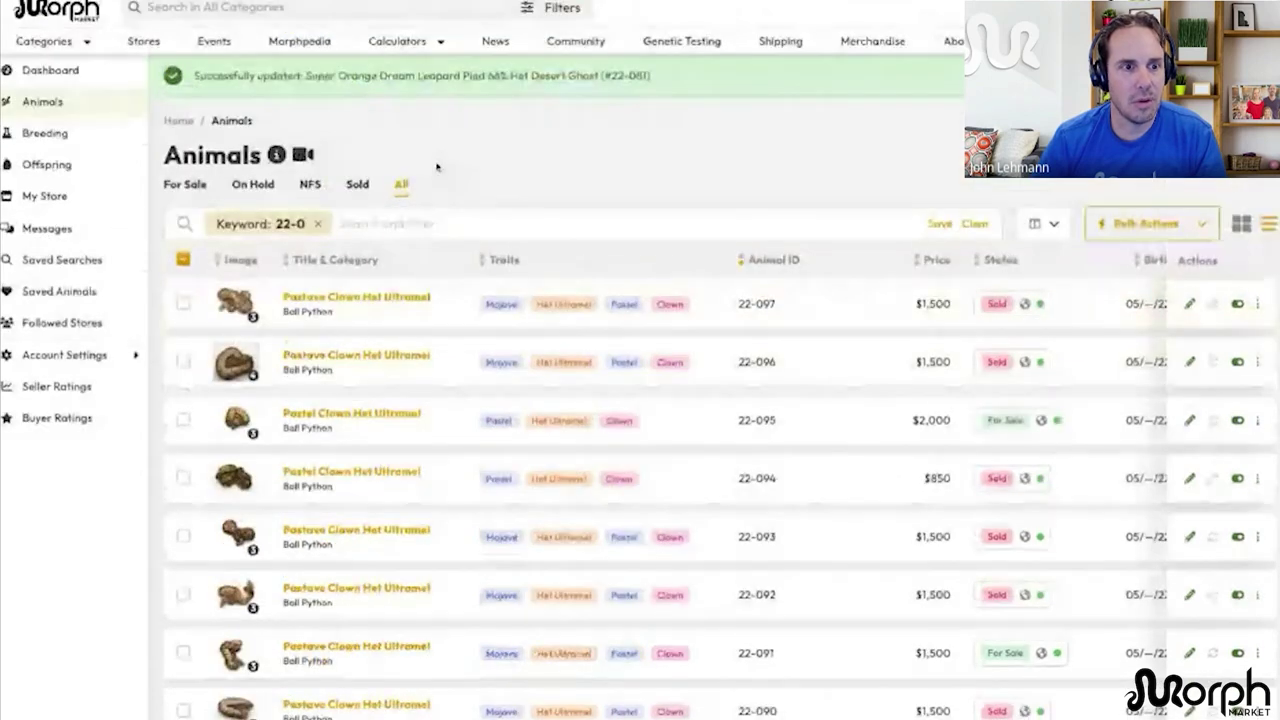
left_click(1130, 223)
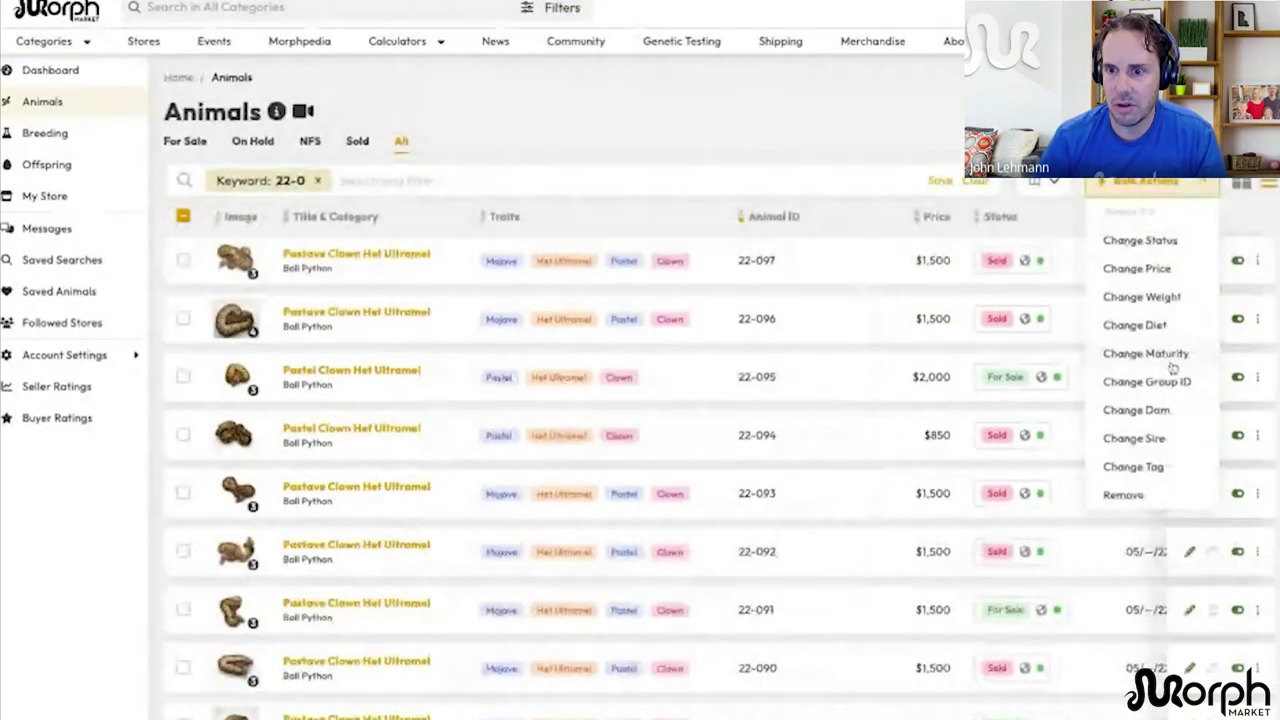
left_click(1174, 381)
type("2022-12")
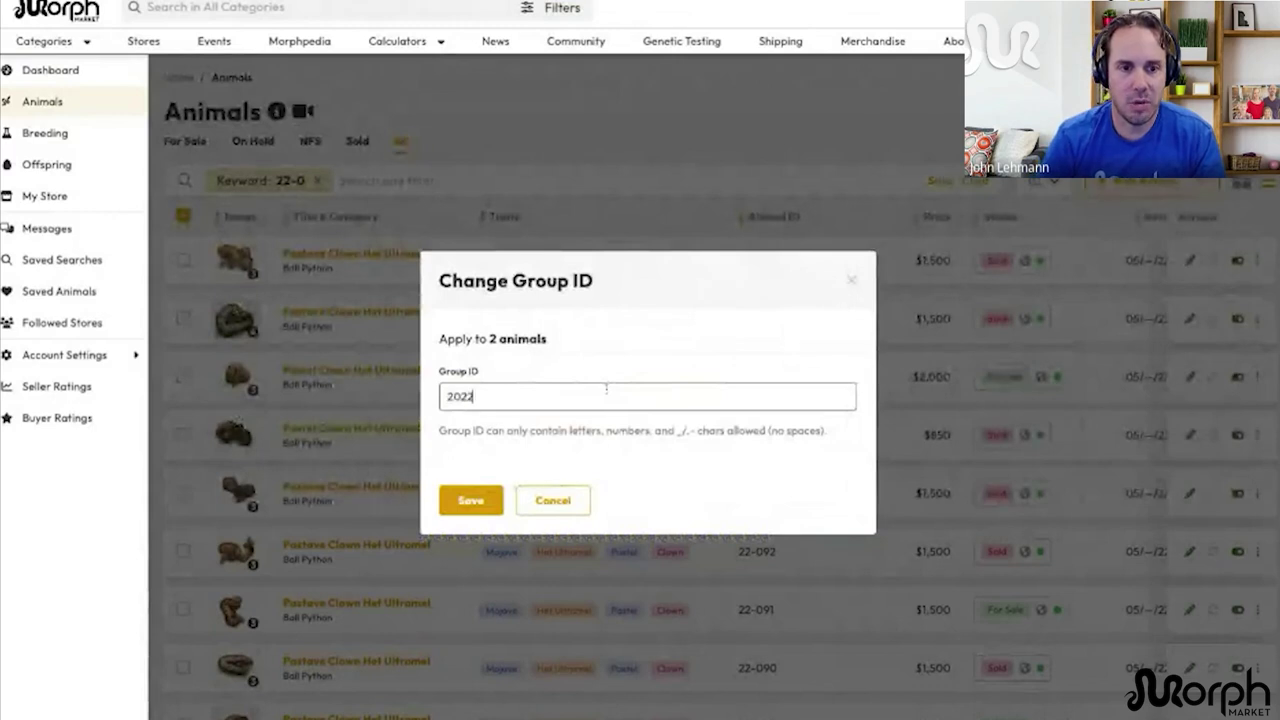
left_click(471, 500)
scroll(677, 511, "down", 15)
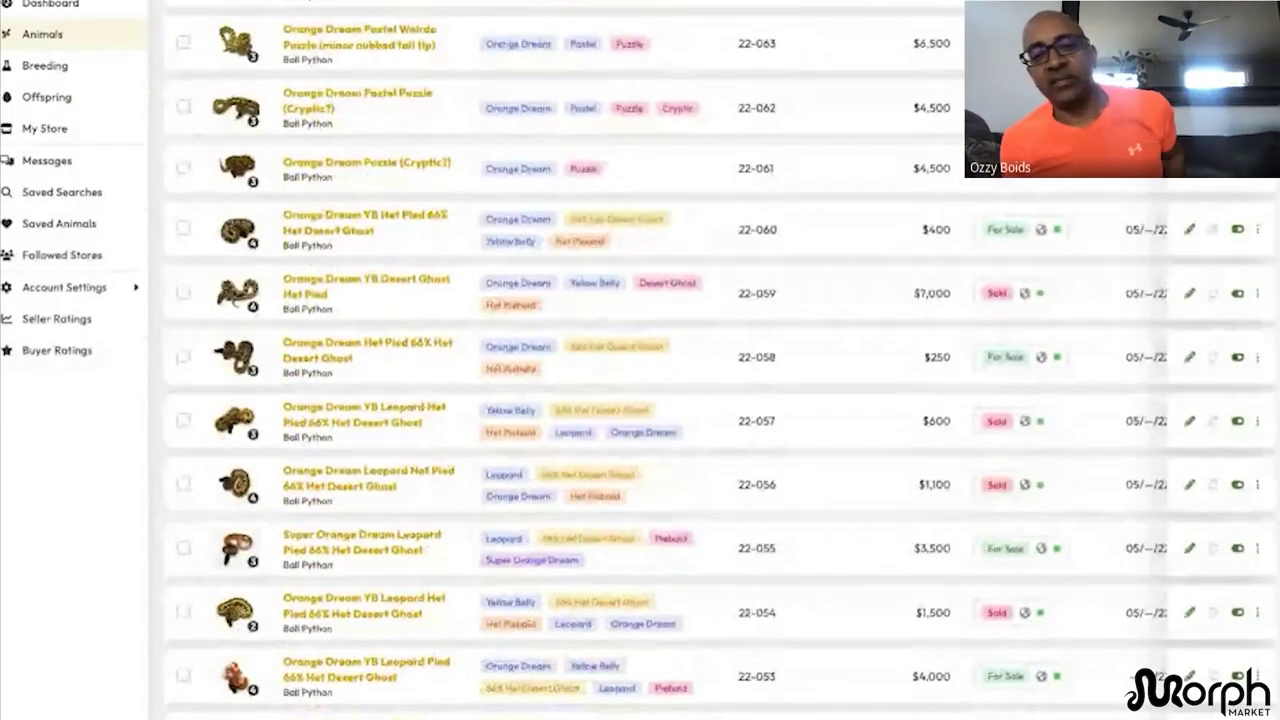
scroll(693, 510, "up", 5)
scroll(660, 400, "up", 2)
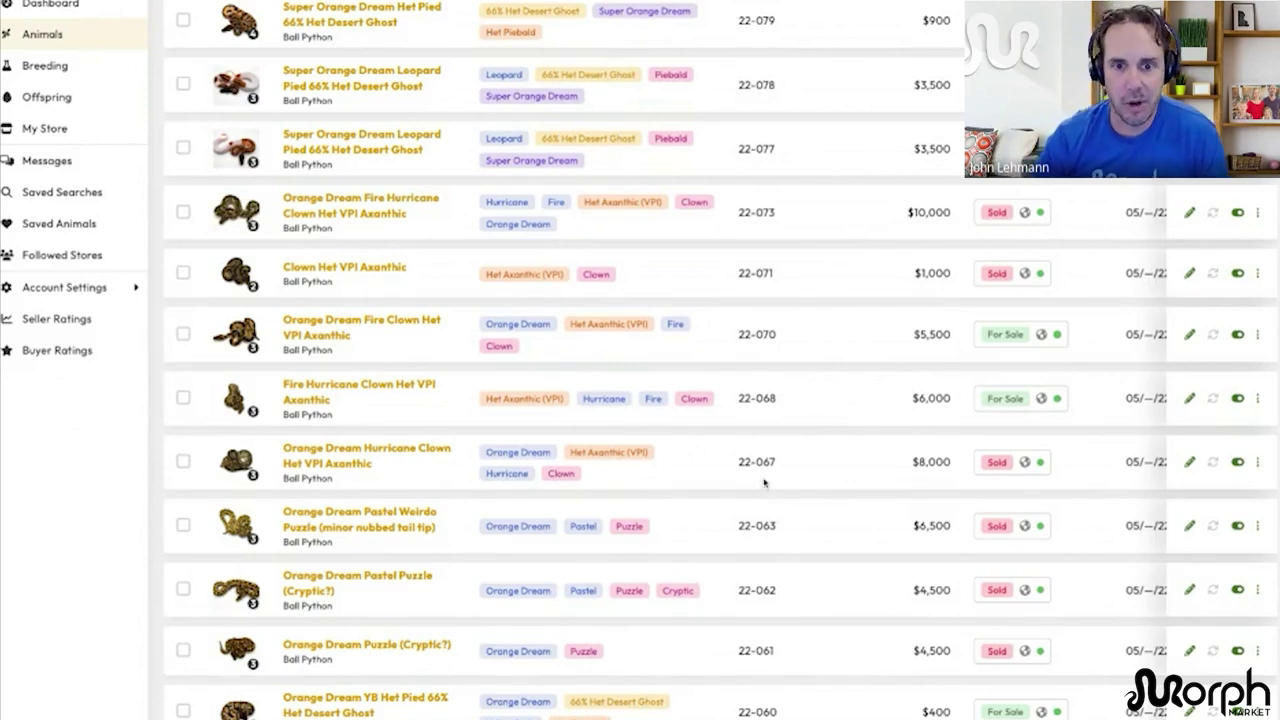
Step: Filter the list of all animals by group ID 2022-12
scroll(814, 337, "up", 1)
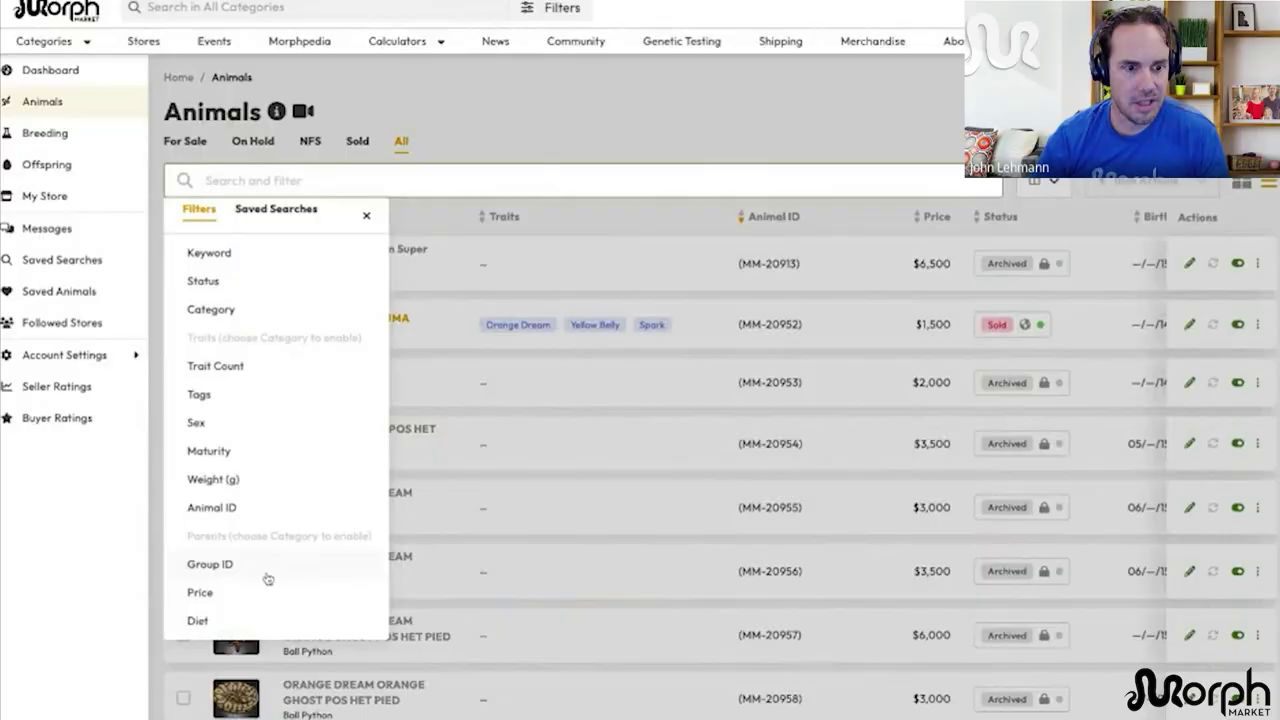
left_click(266, 566)
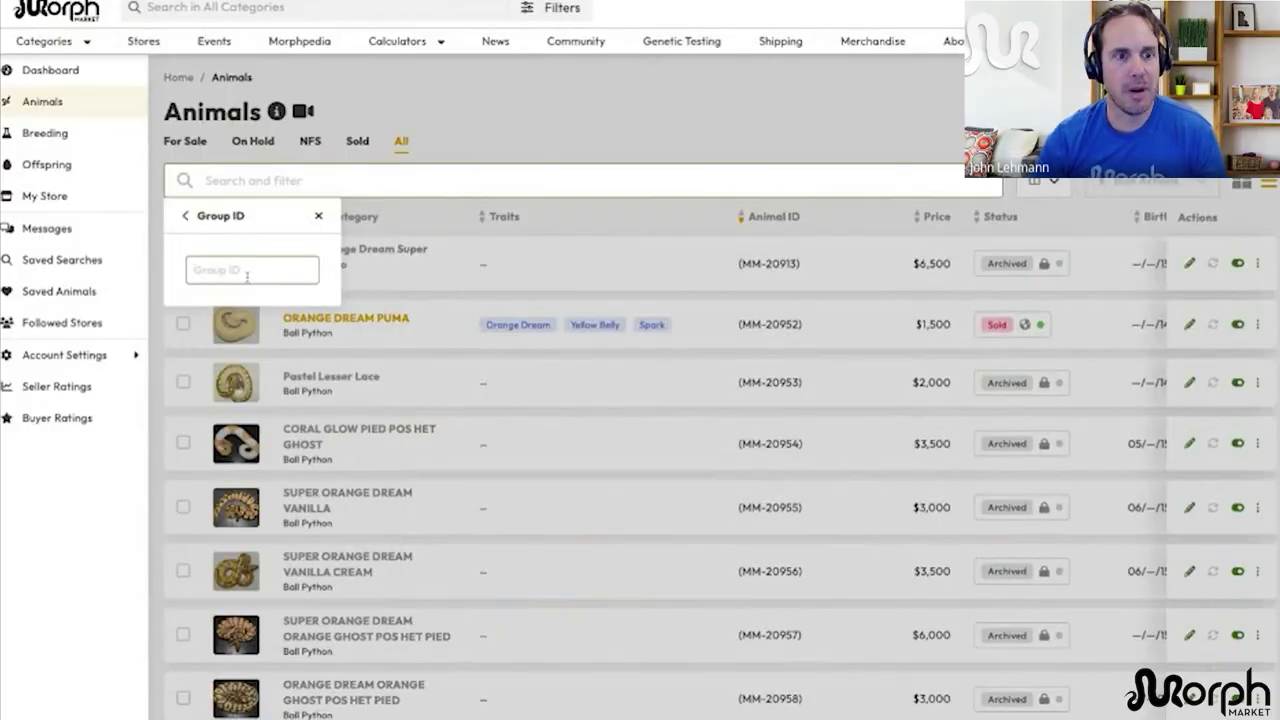
type("2022-12")
key("Return")
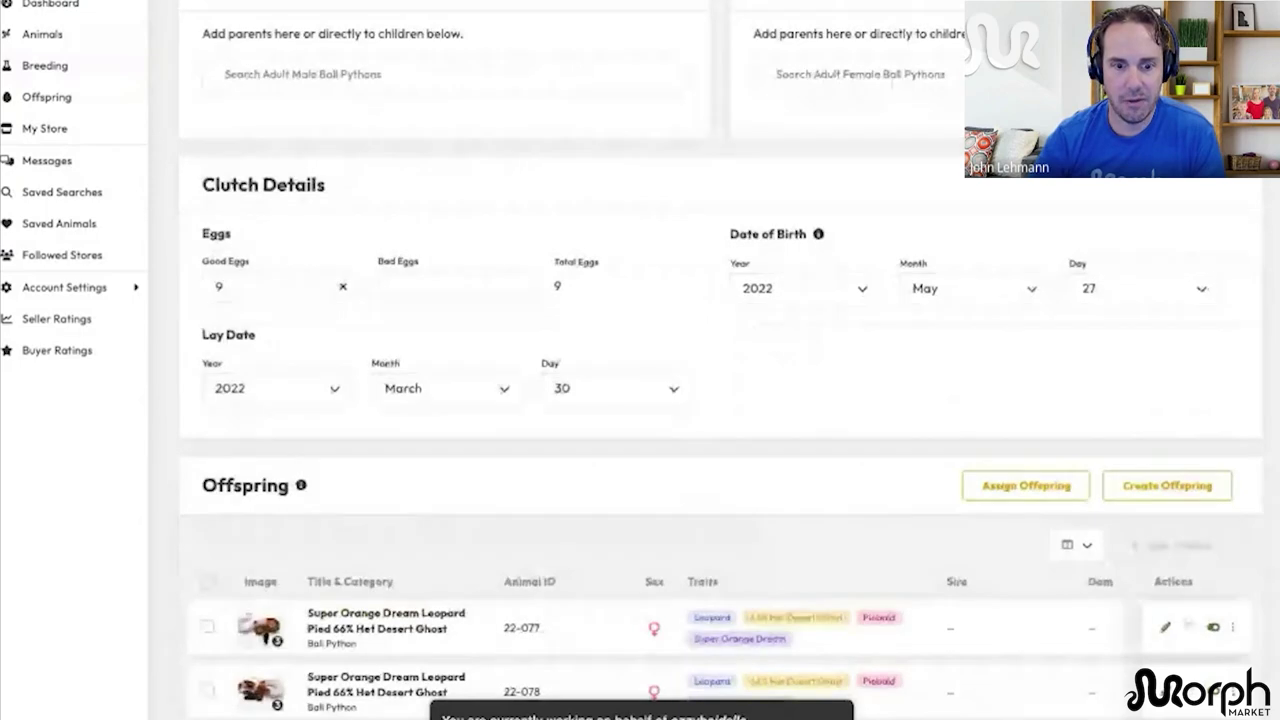
Step: Create two new female offspring in the 9-egg clutch with lay date March 30, 2022
scroll(838, 343, "down", 4)
scroll(620, 457, "up", 3)
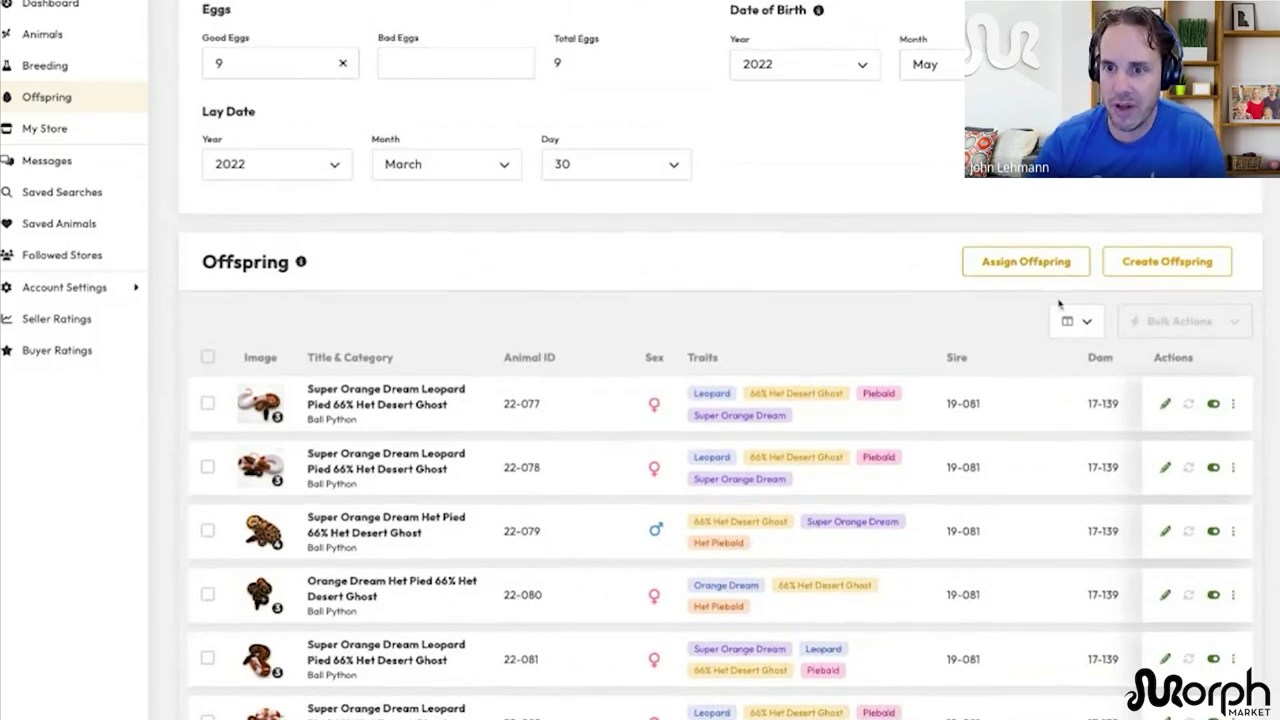
scroll(1057, 303, "down", 1)
left_click(1166, 240)
left_click(628, 410)
type("2")
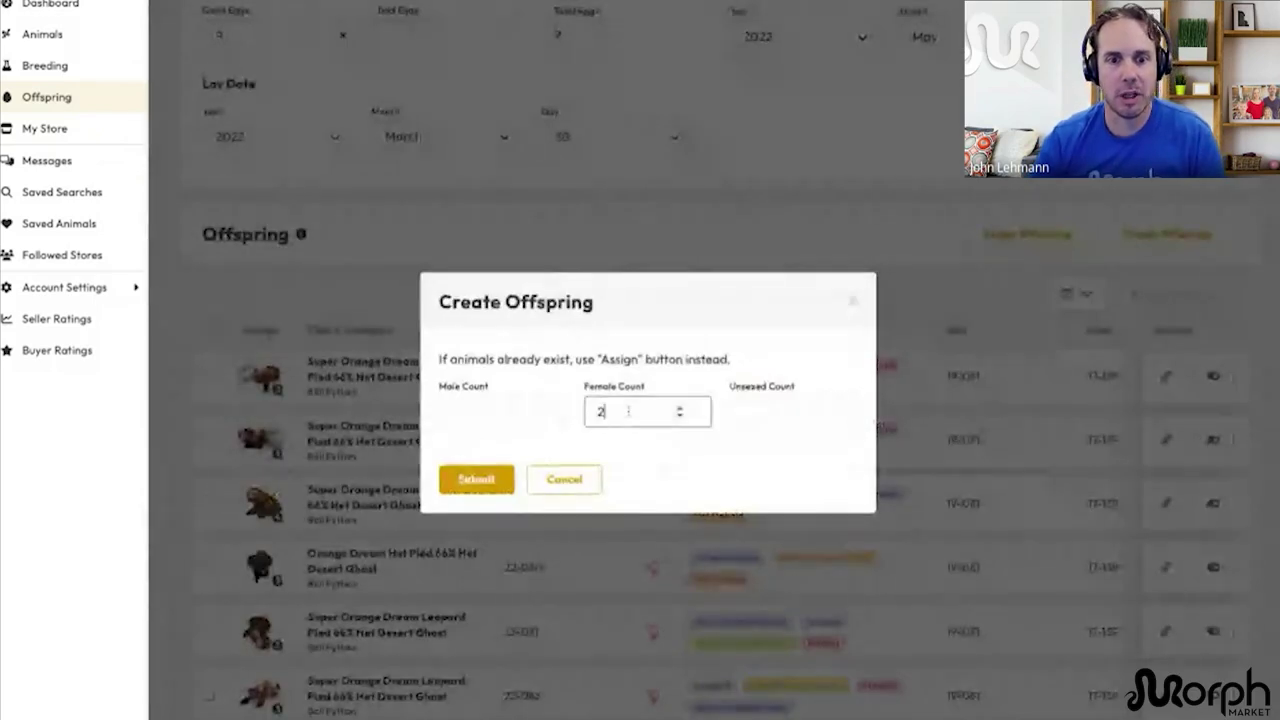
left_click(476, 479)
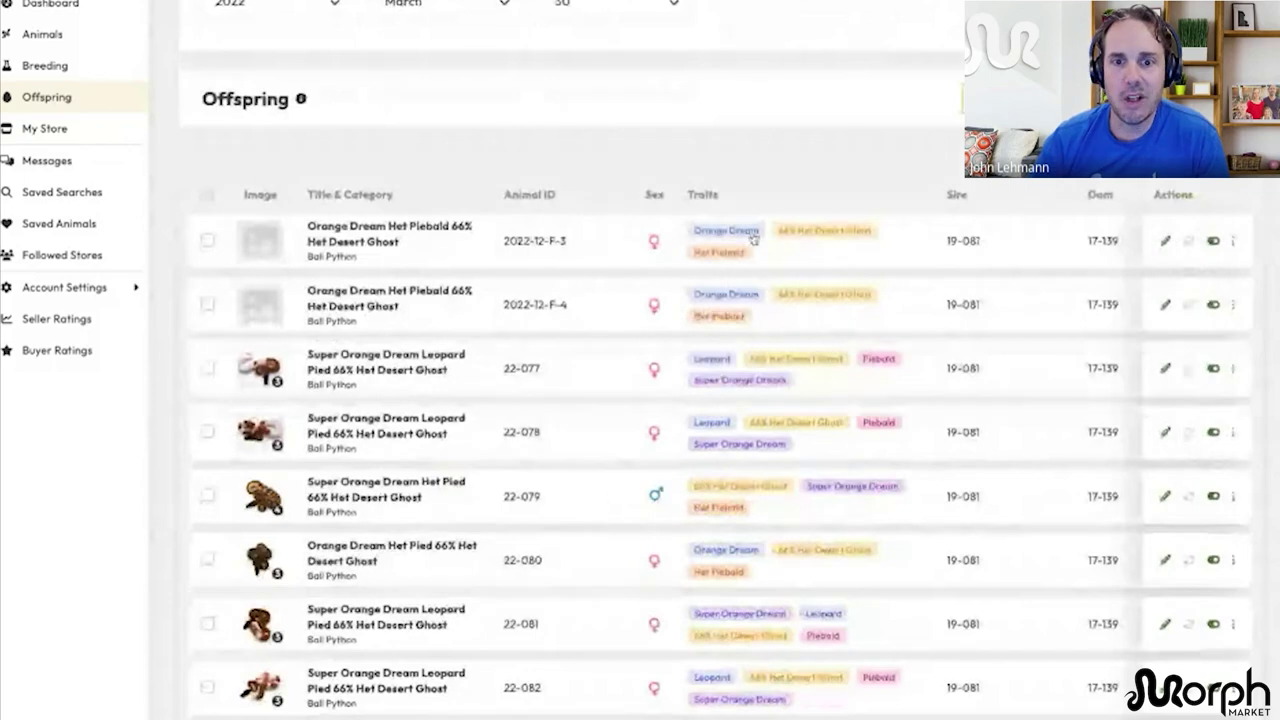
Step: Change the animal IDs of the two new offspring, 2022-12-F-3 and 2022-12-F-4, to 22-075 and 22-076
scroll(789, 457, "up", 1)
scroll(789, 457, "up", 1)
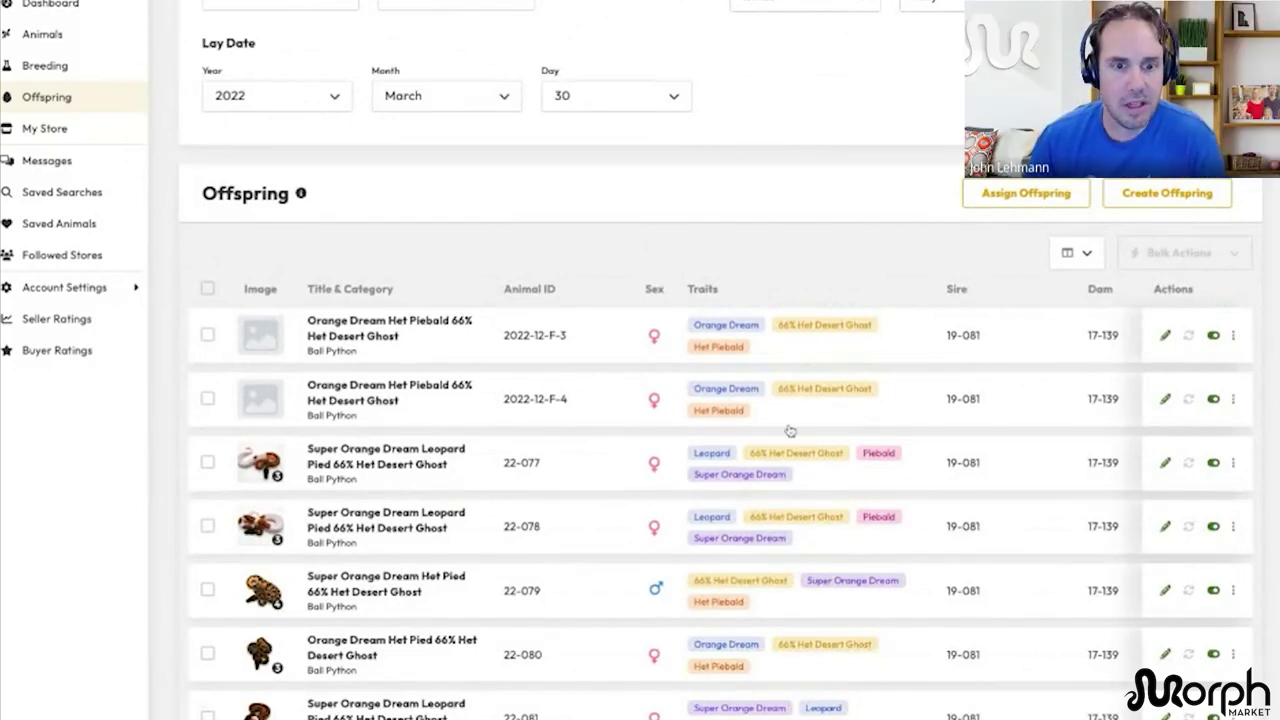
left_click(537, 343)
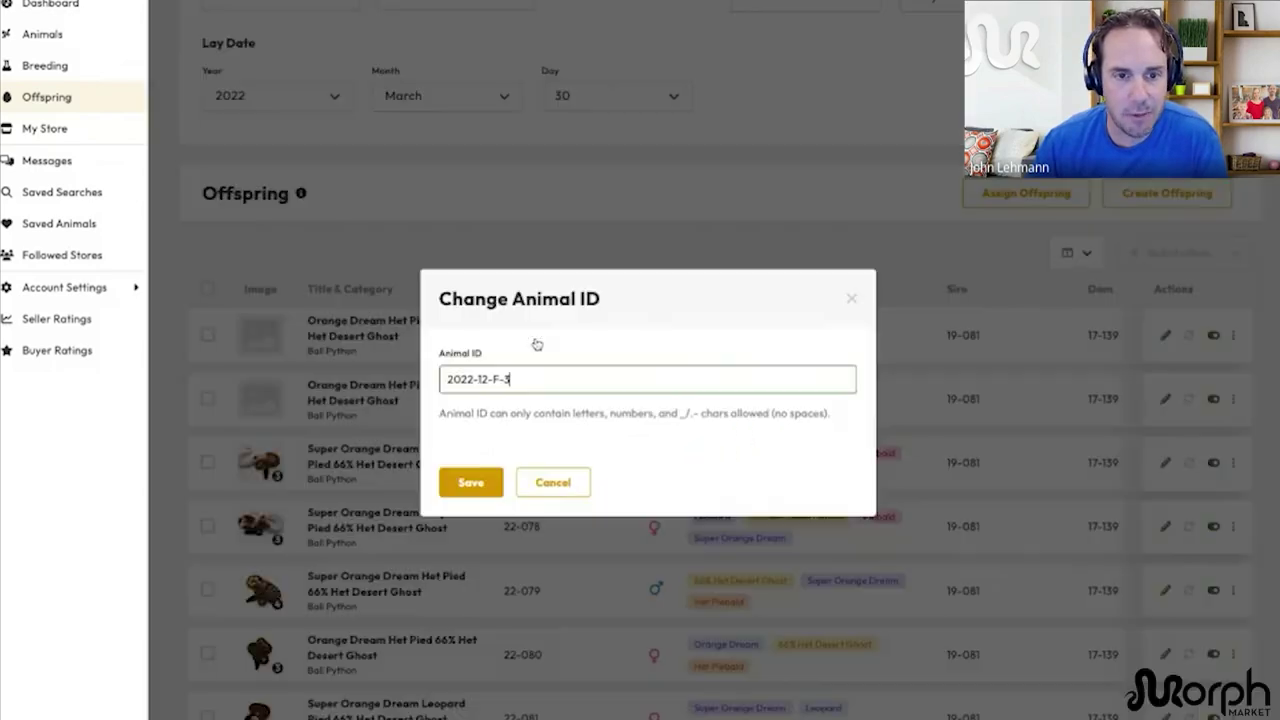
key("ctrl+a")
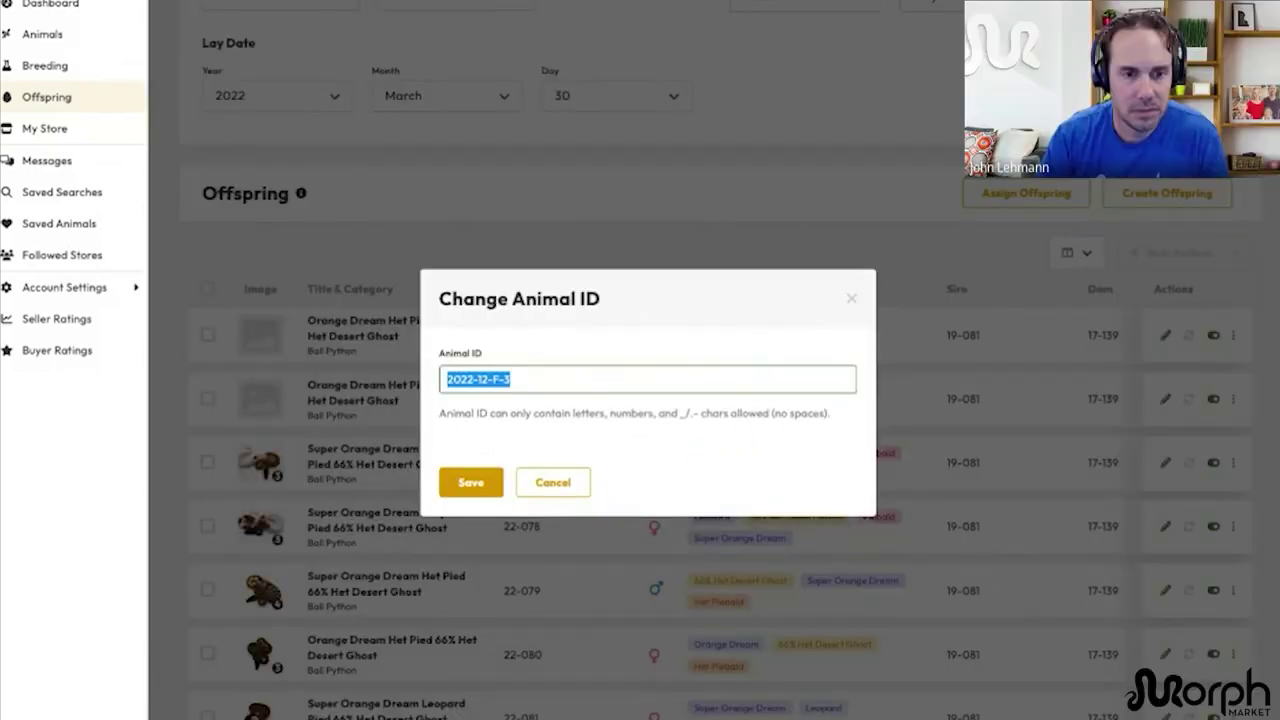
type("22-")
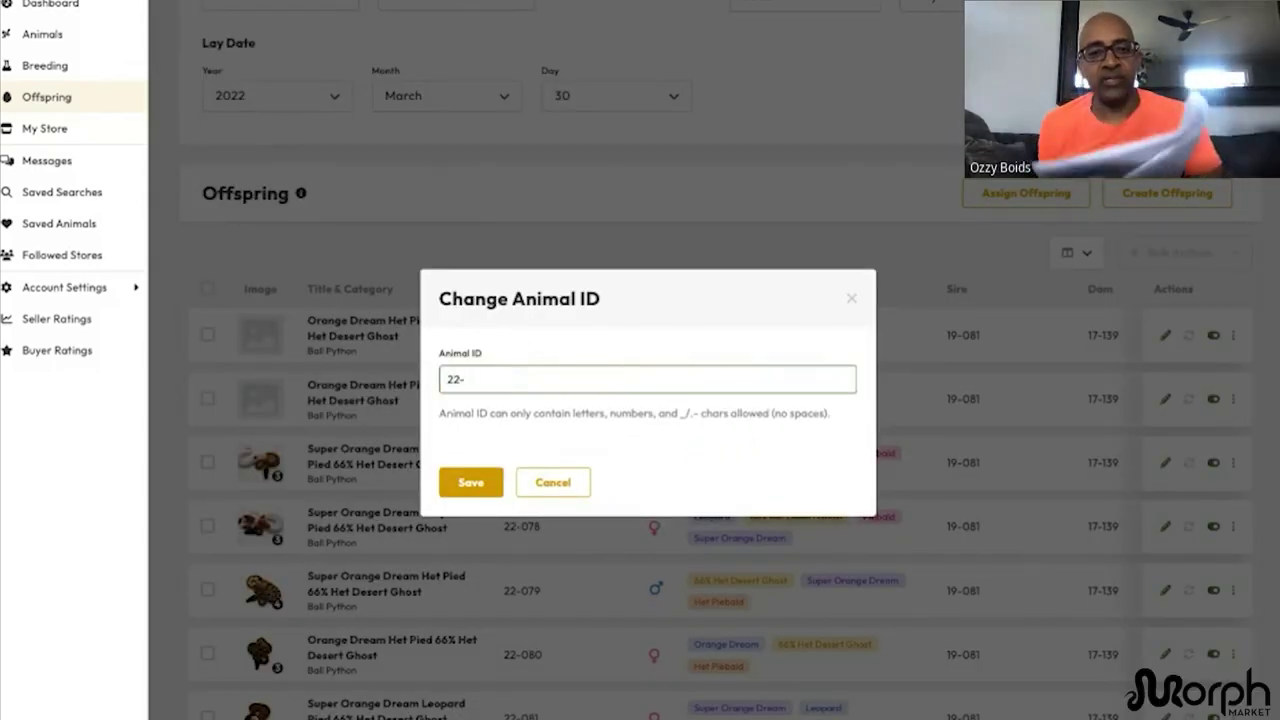
type("078")
key("ctrl+a")
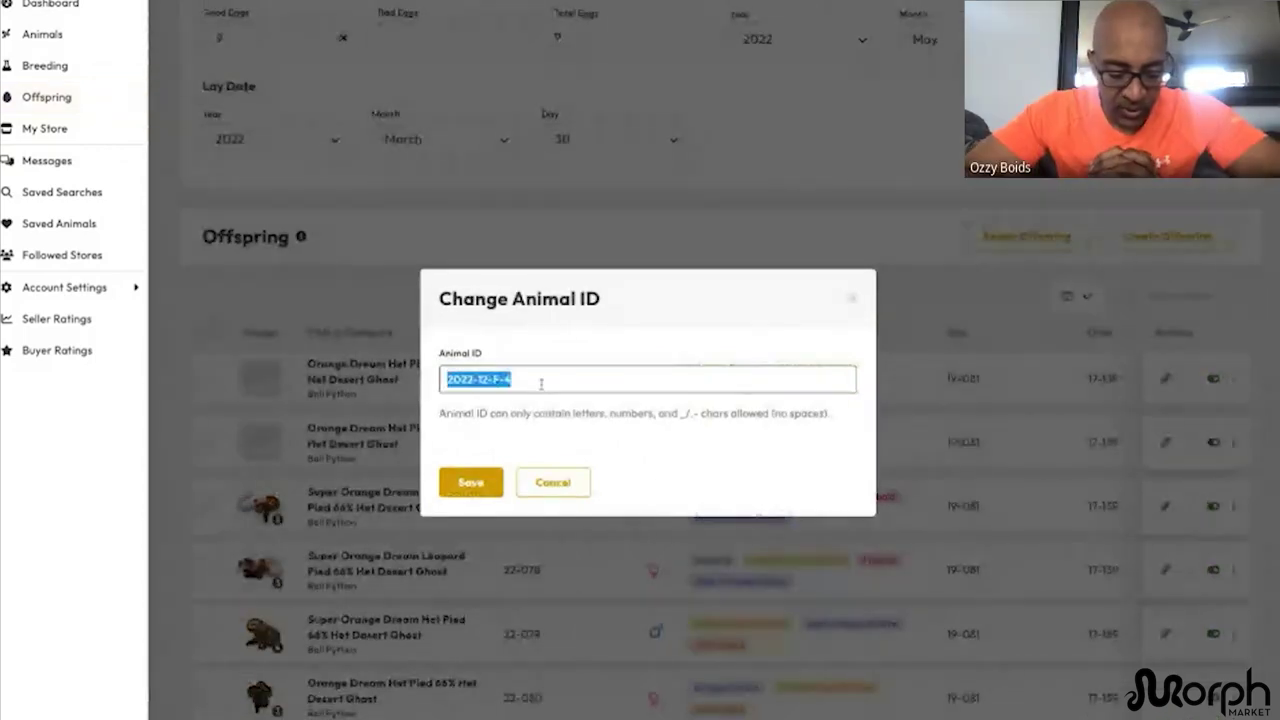
type("22-076")
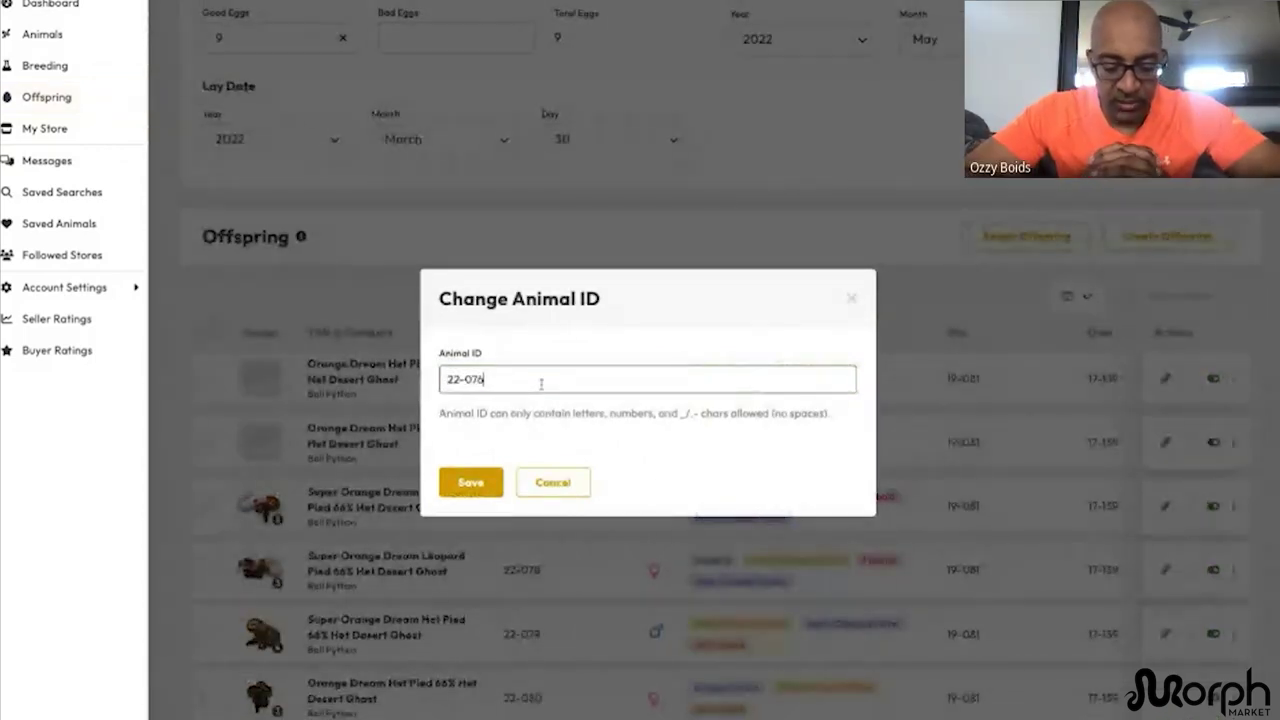
left_click(482, 484)
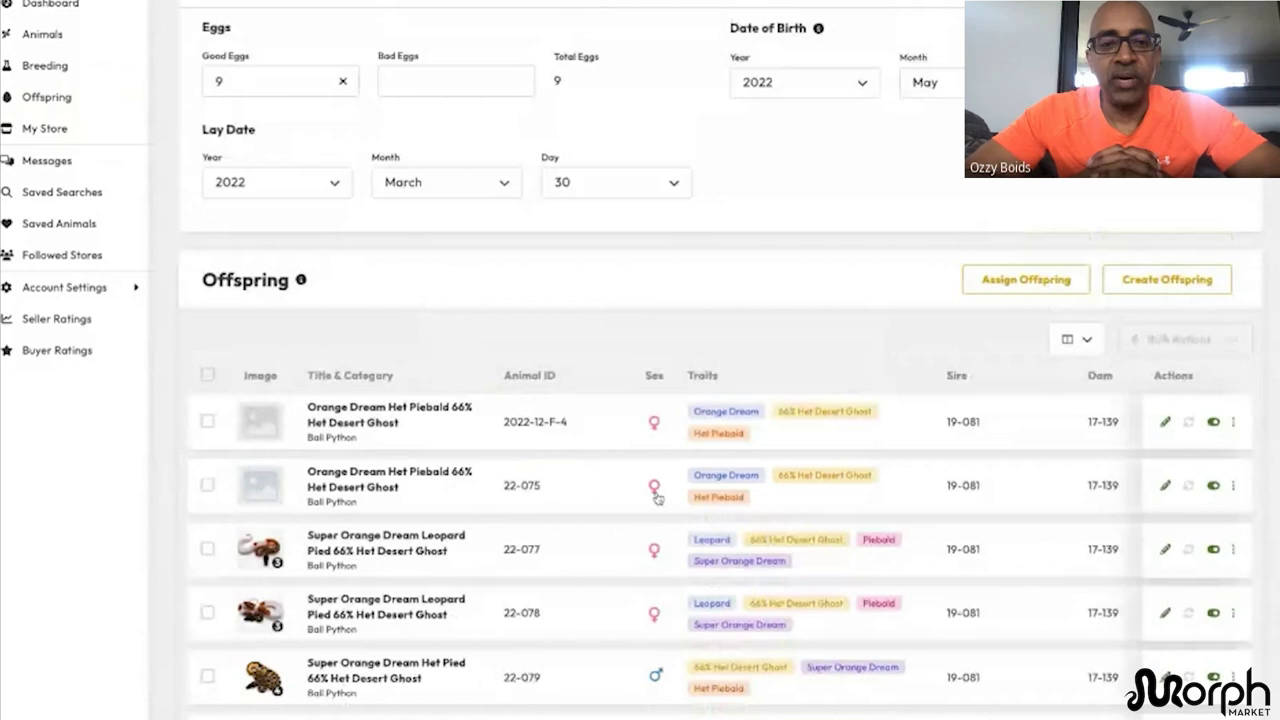
Step: Replace the 66% Het Desert Ghost trait of offspring 22-075 with Desert Ghost and refresh its title
left_click(803, 426)
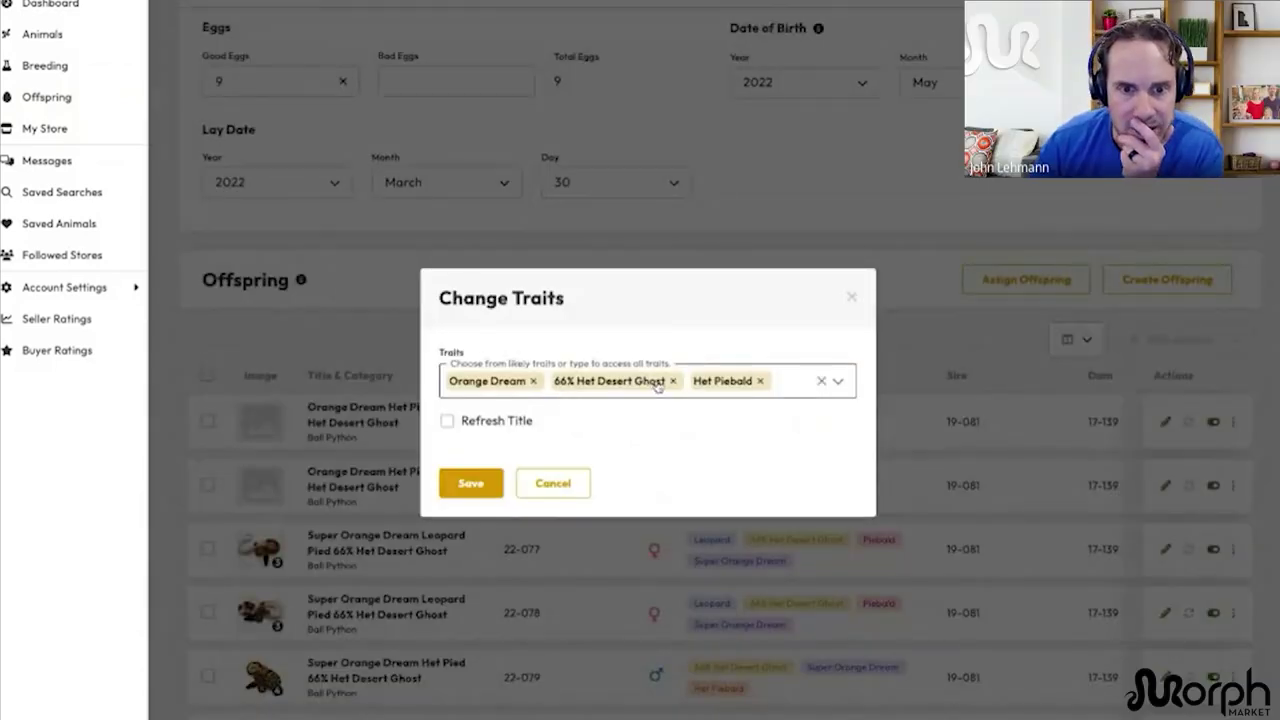
scroll(673, 386, "down", 1)
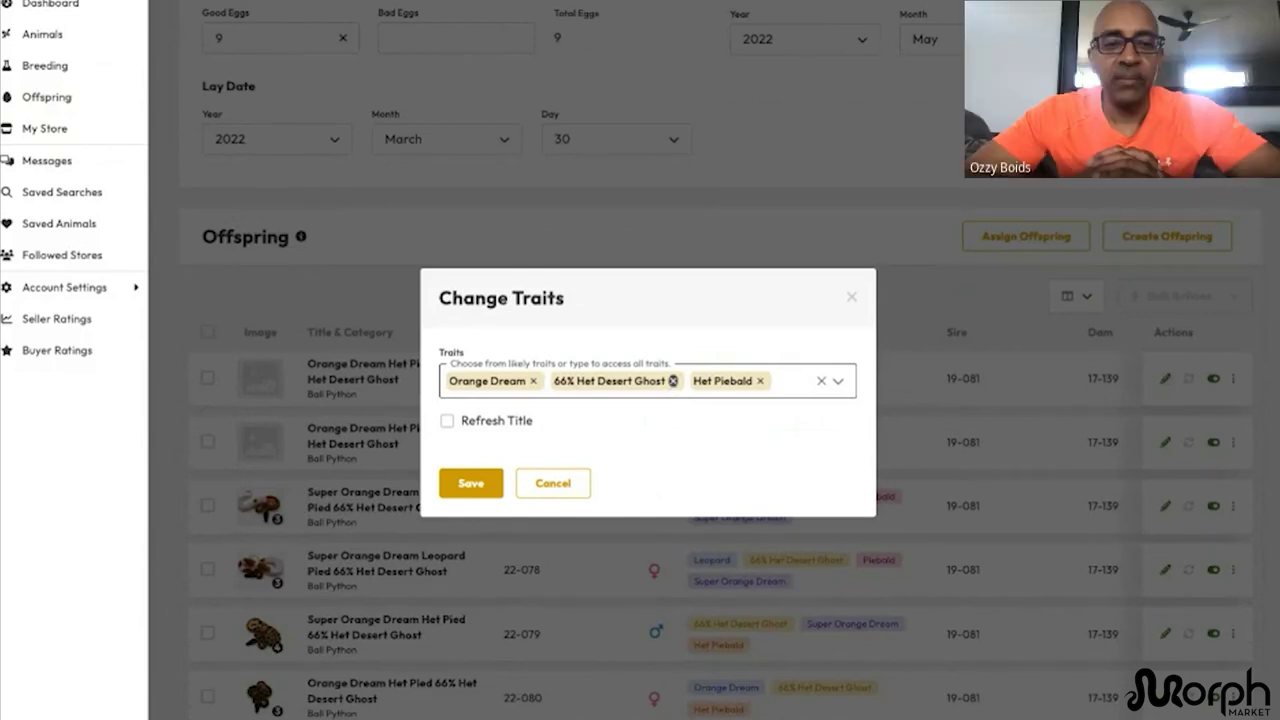
left_click(673, 381)
left_click(456, 393)
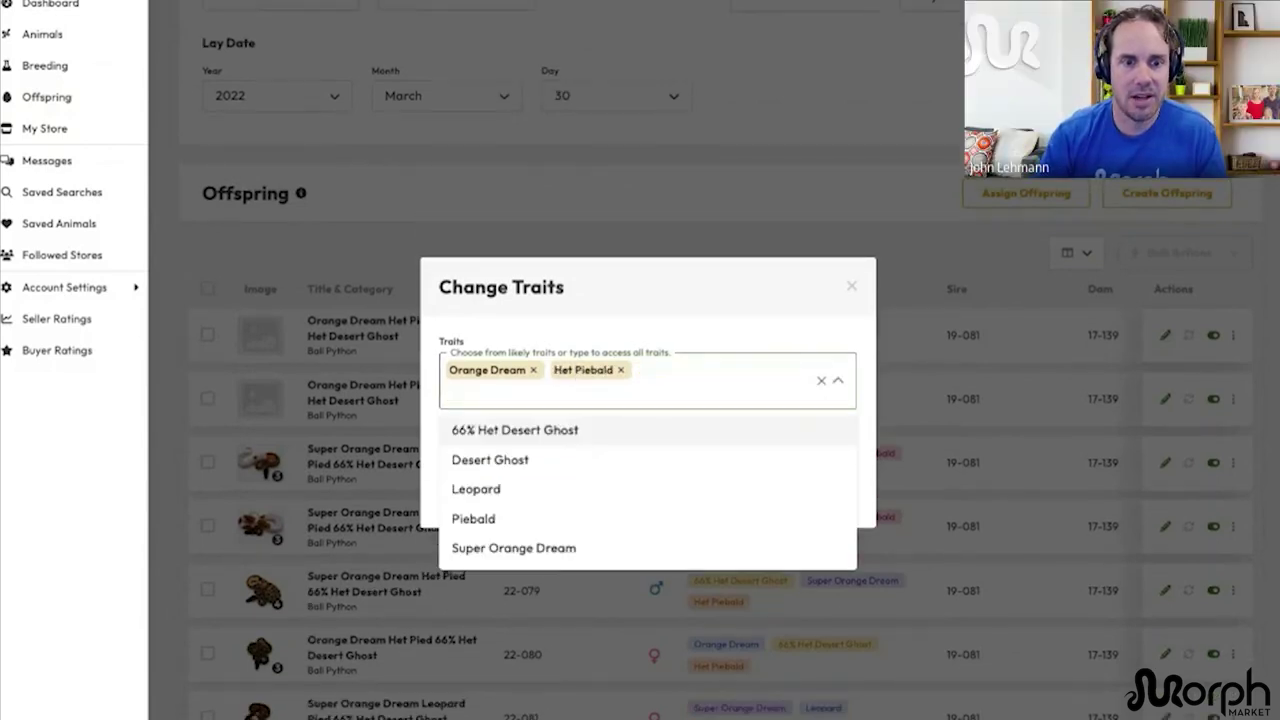
type("desert")
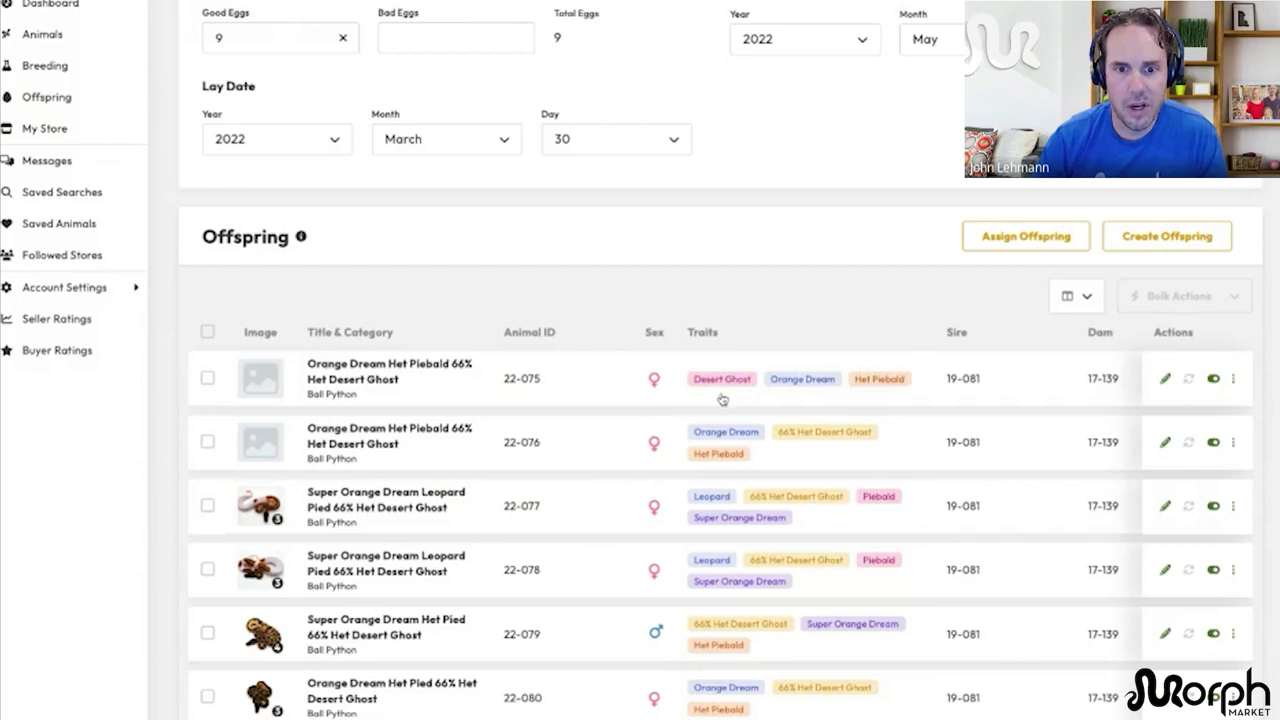
left_click(718, 388)
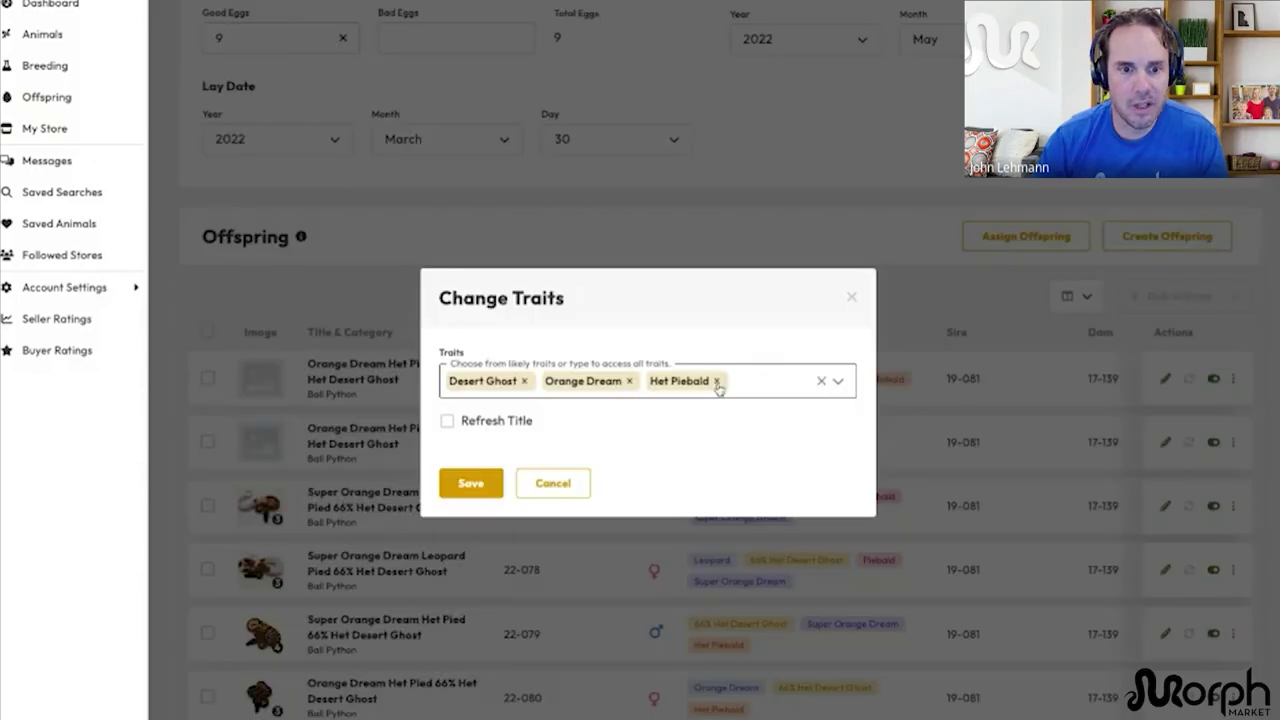
left_click(448, 421)
left_click(468, 482)
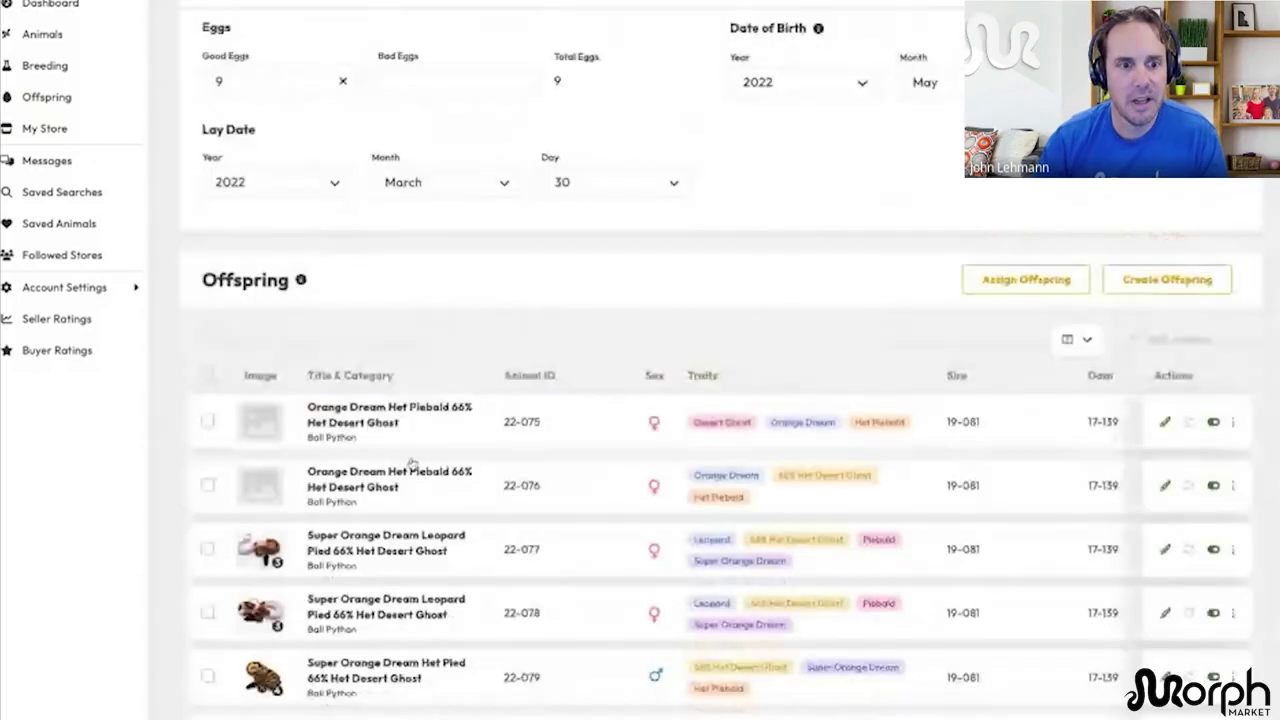
Step: Replace the 66% Het Desert Ghost trait of offspring 22-076 with Desert Ghost and refresh its title
scroll(614, 491, "down", 1)
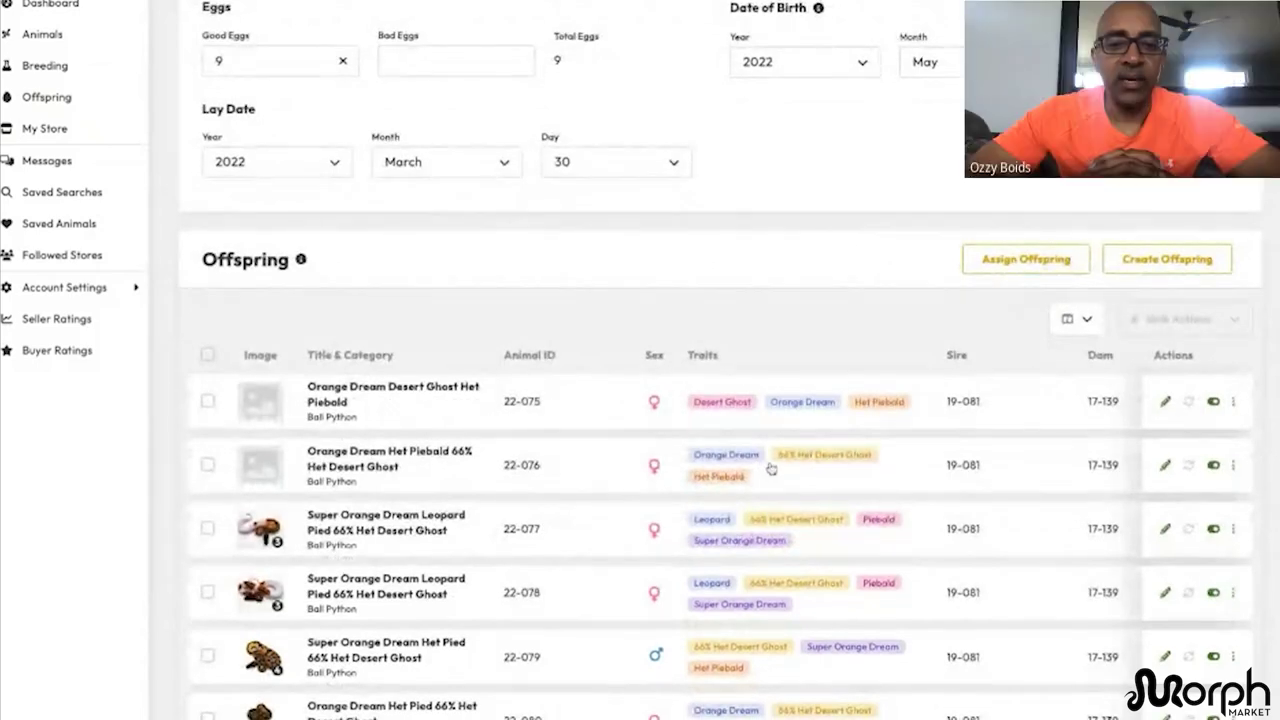
left_click(771, 468)
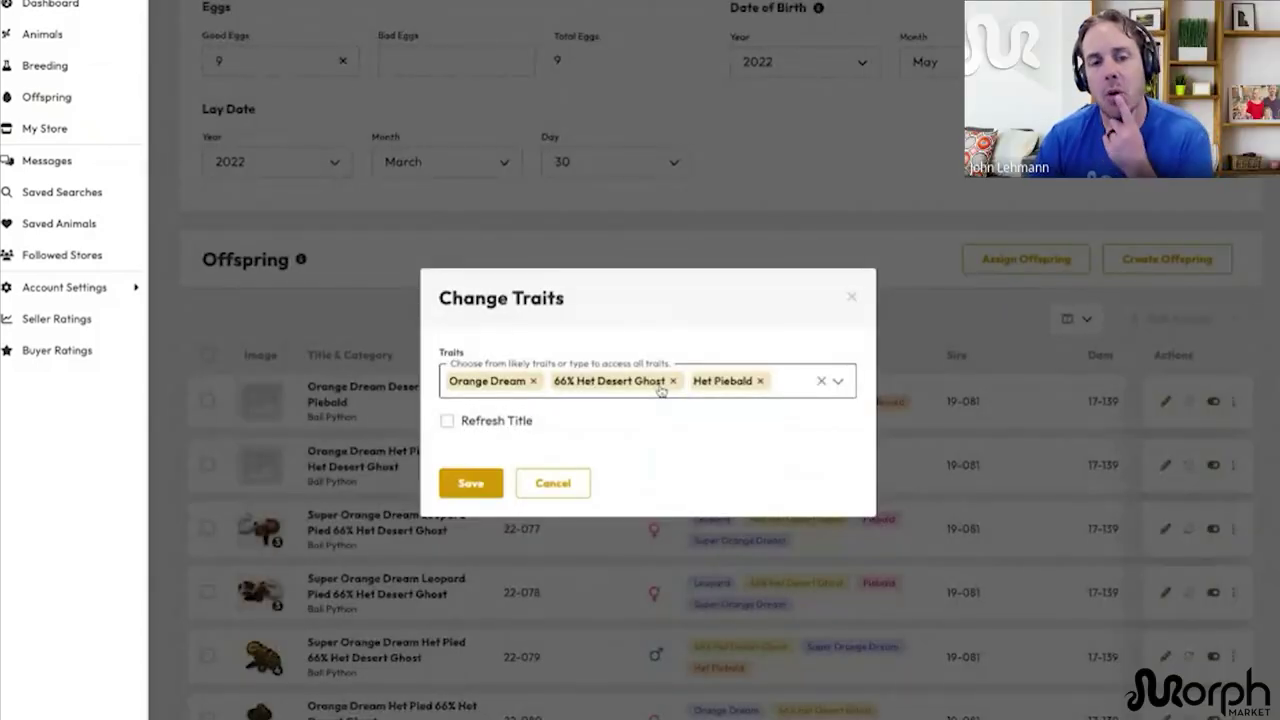
scroll(650, 390, "down", 1)
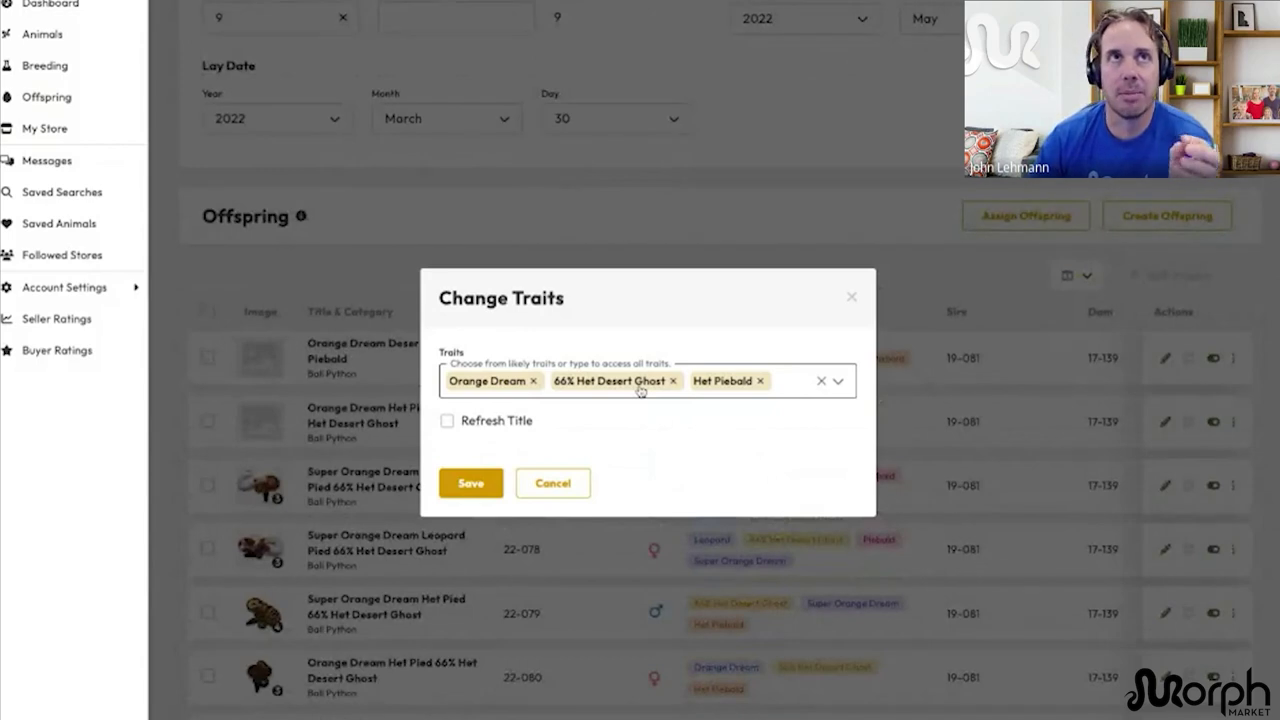
scroll(650, 390, "down", 1)
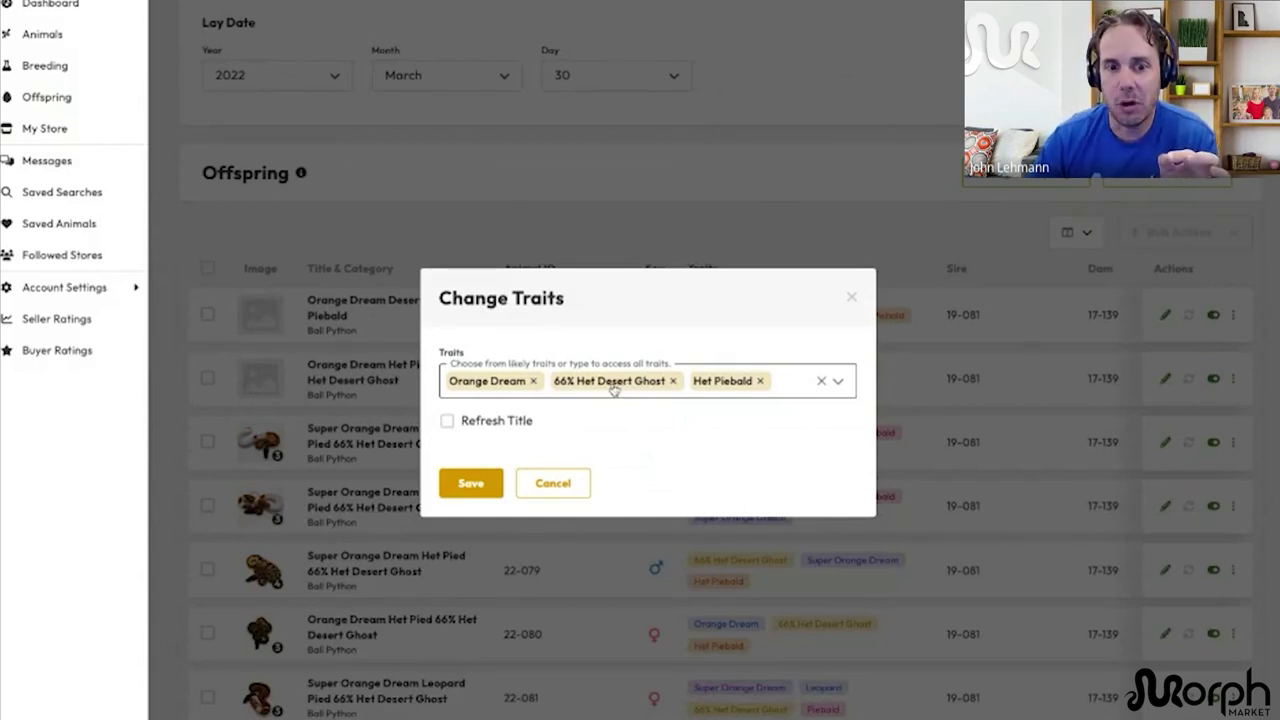
left_click(672, 381)
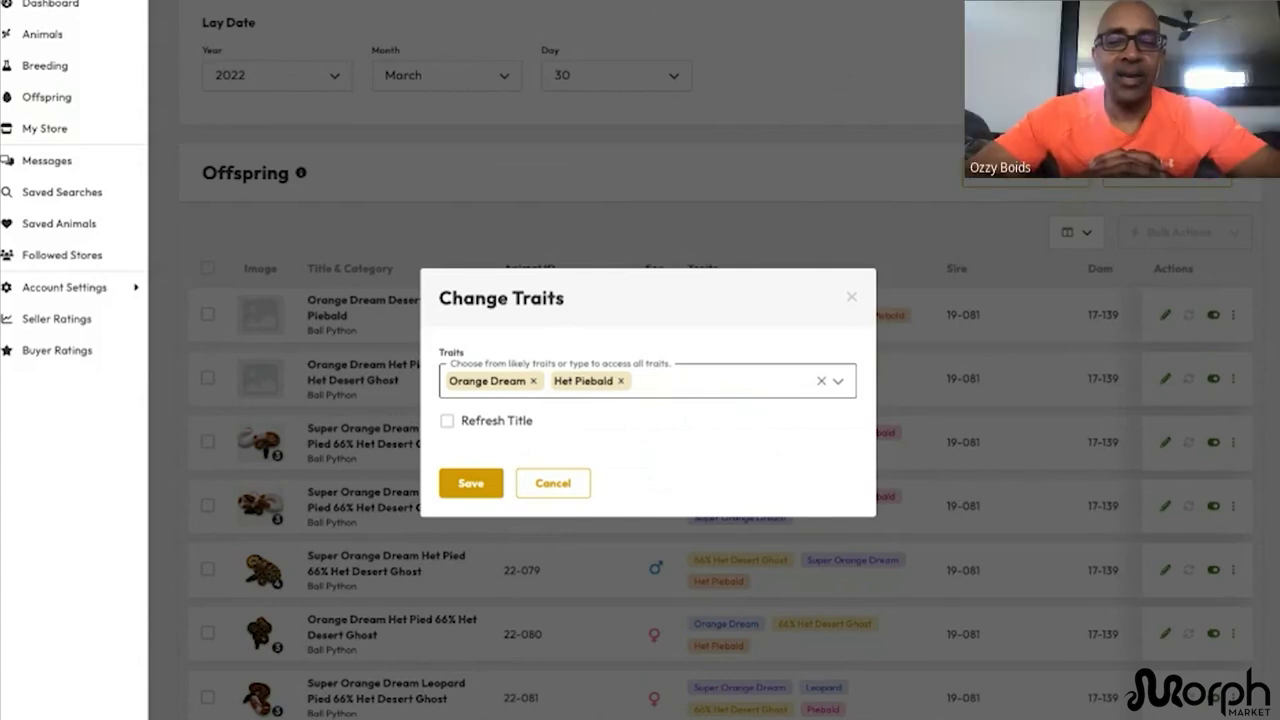
left_click(455, 392)
type("dsert")
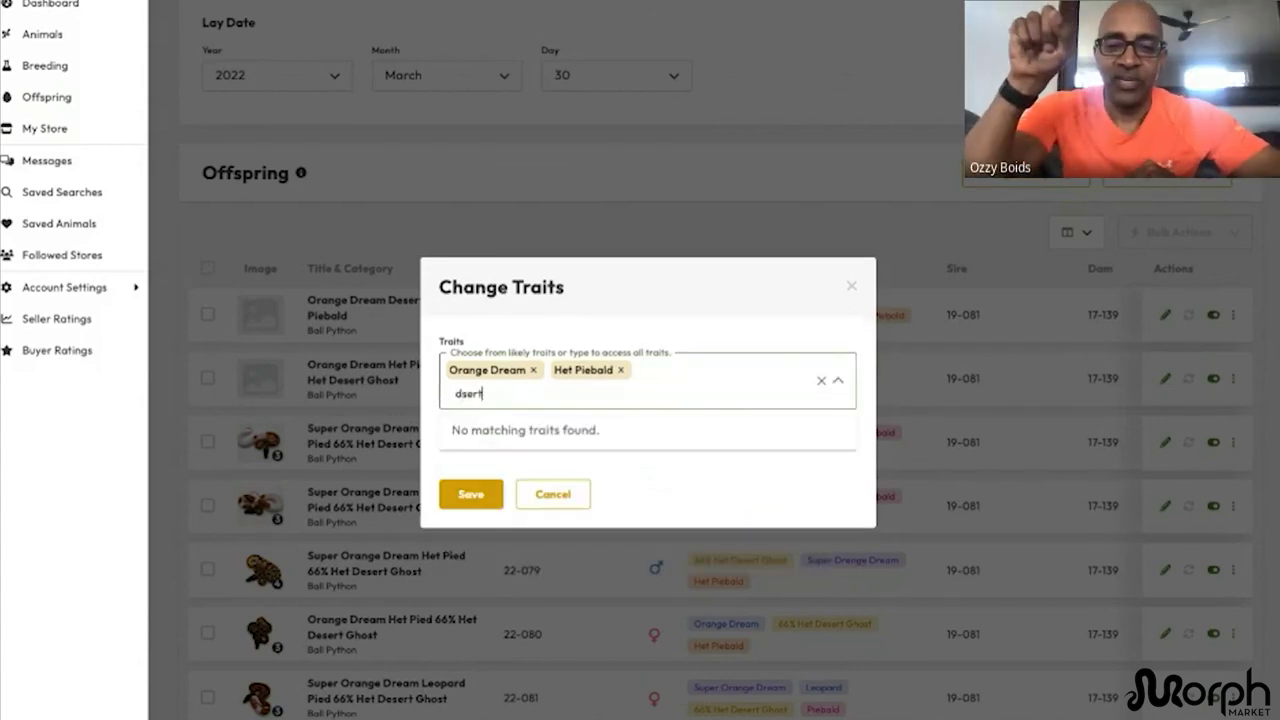
key("BackSpace")
key("BackSpace")
key("BackSpace")
type("esert ghost")
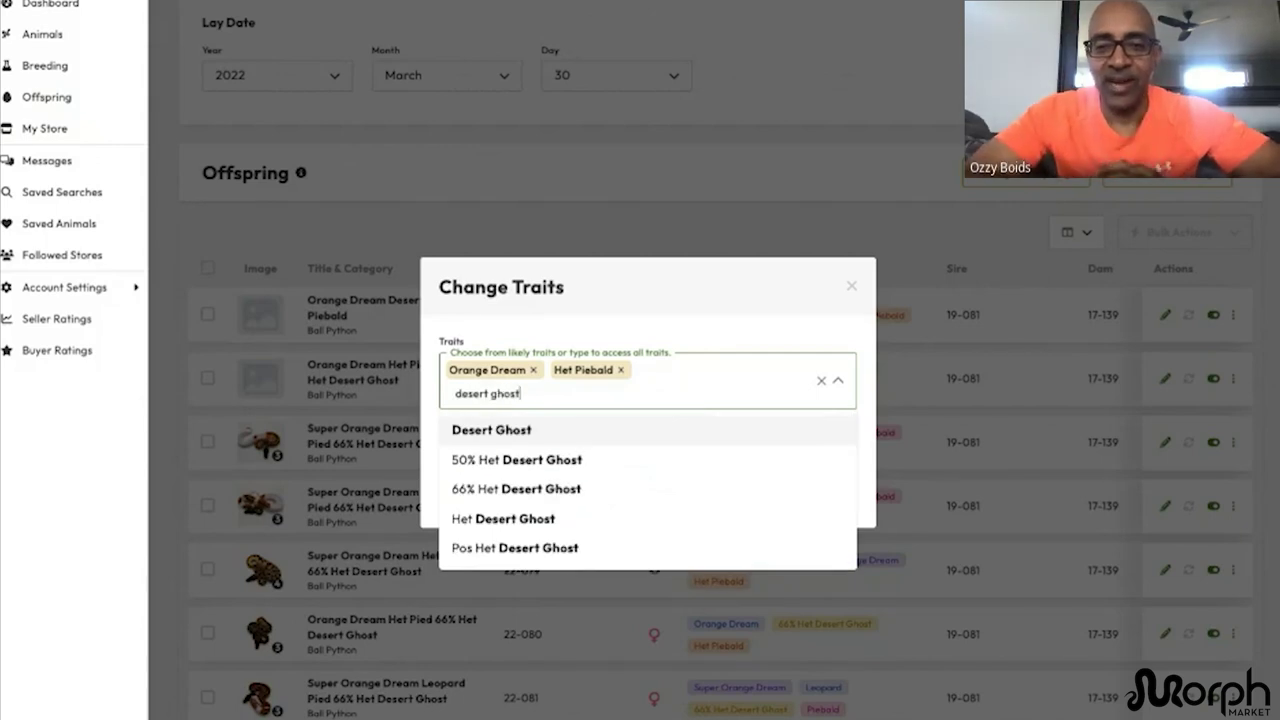
left_click(612, 422)
left_click(471, 490)
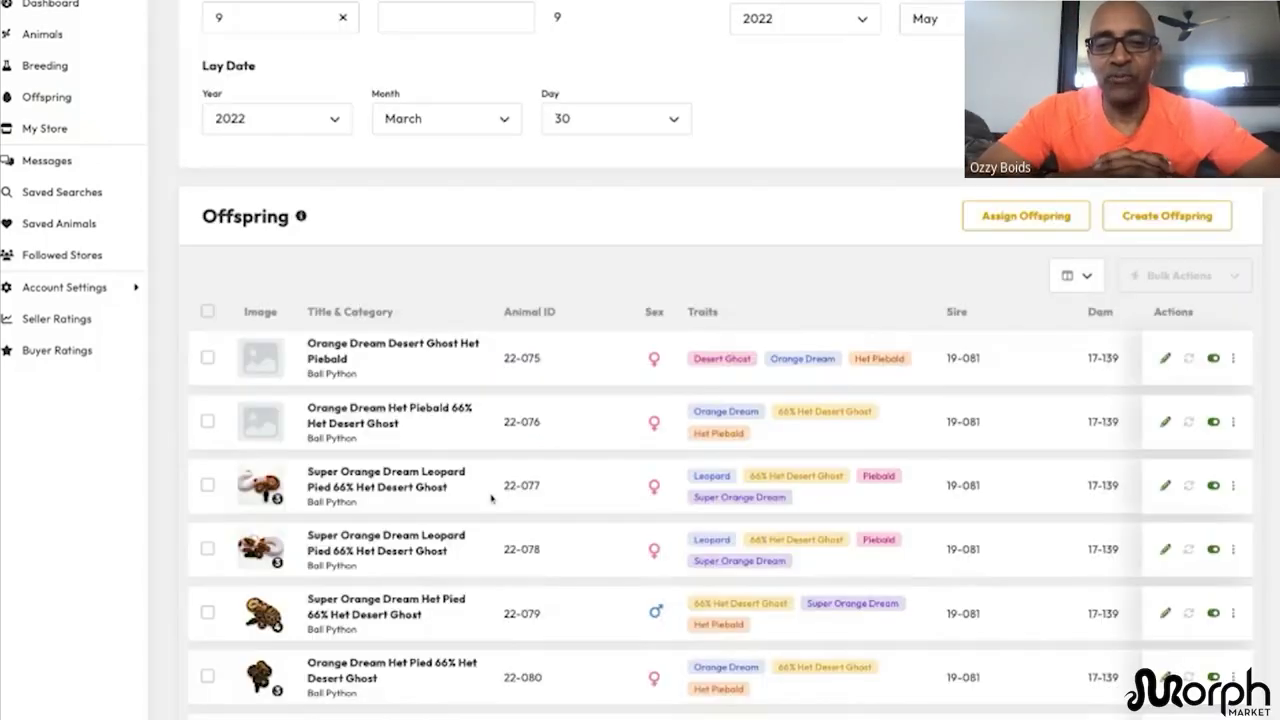
Step: Examine the sire, dam, status, birth date, weight and price of all offspring in the clutch, including the sire entry of 22-075
scroll(805, 520, "down", 3)
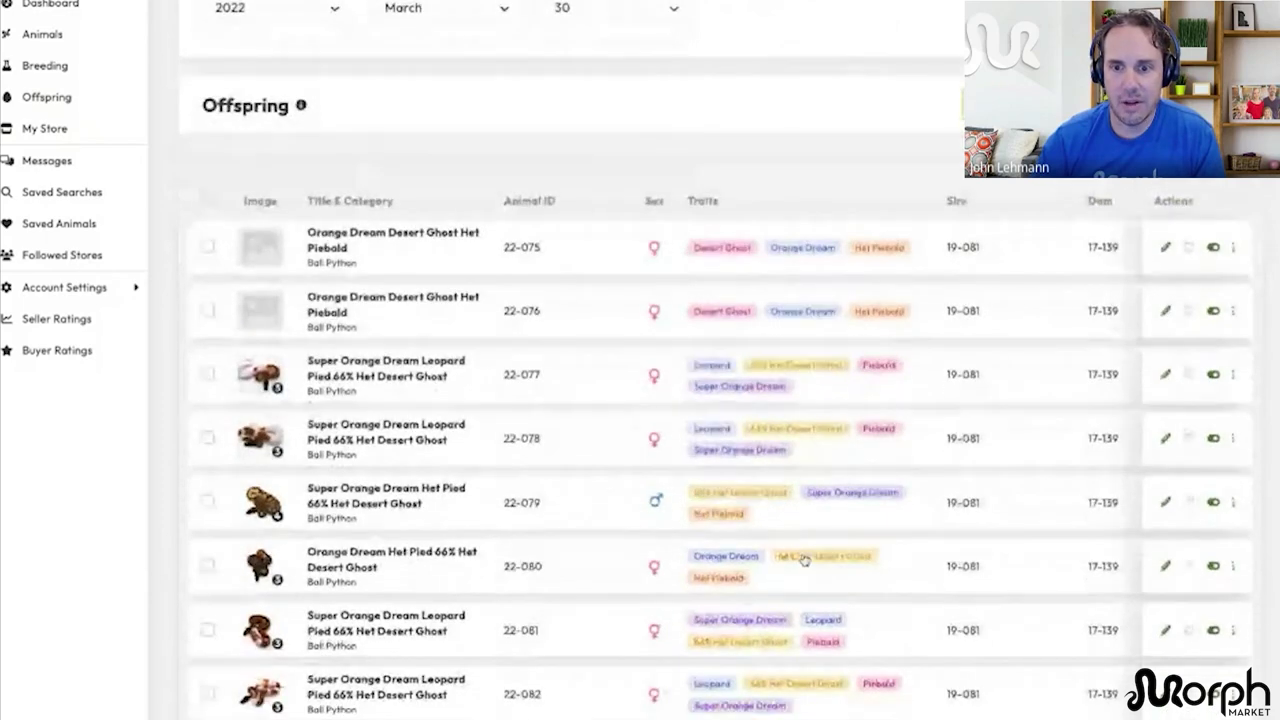
scroll(962, 502, "right", 5)
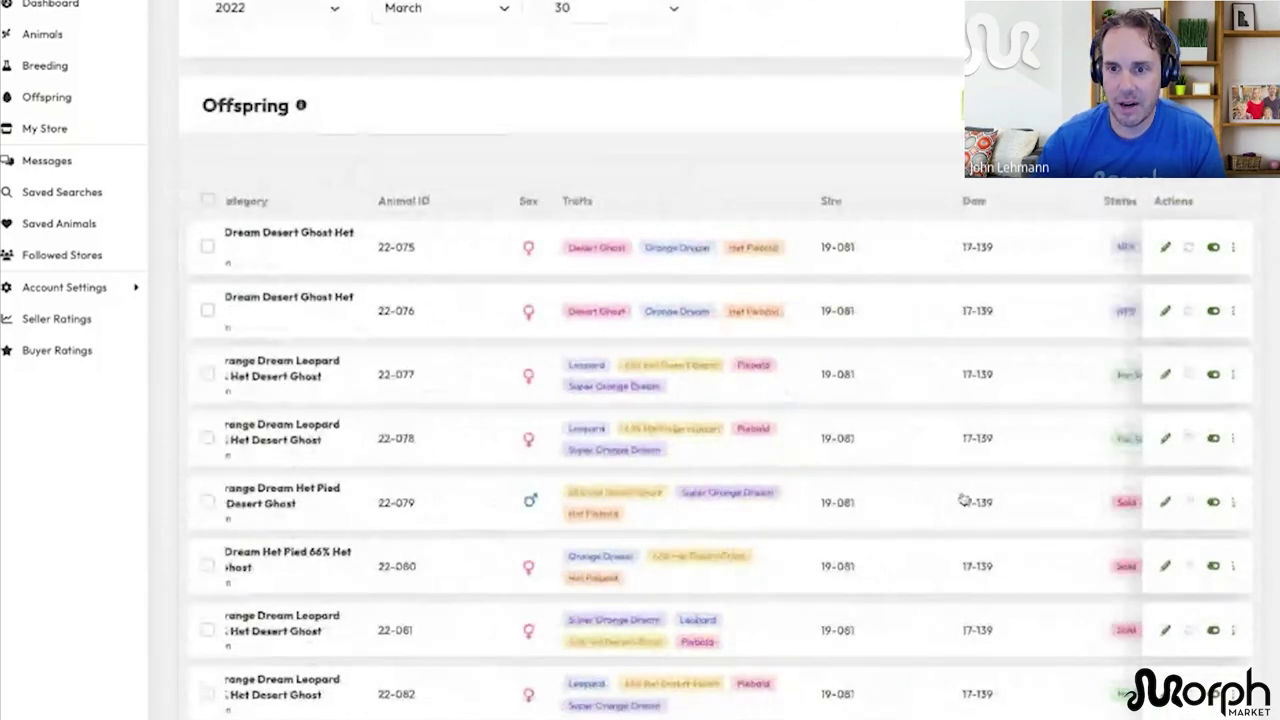
scroll(962, 499, "left", 5)
left_click(680, 247)
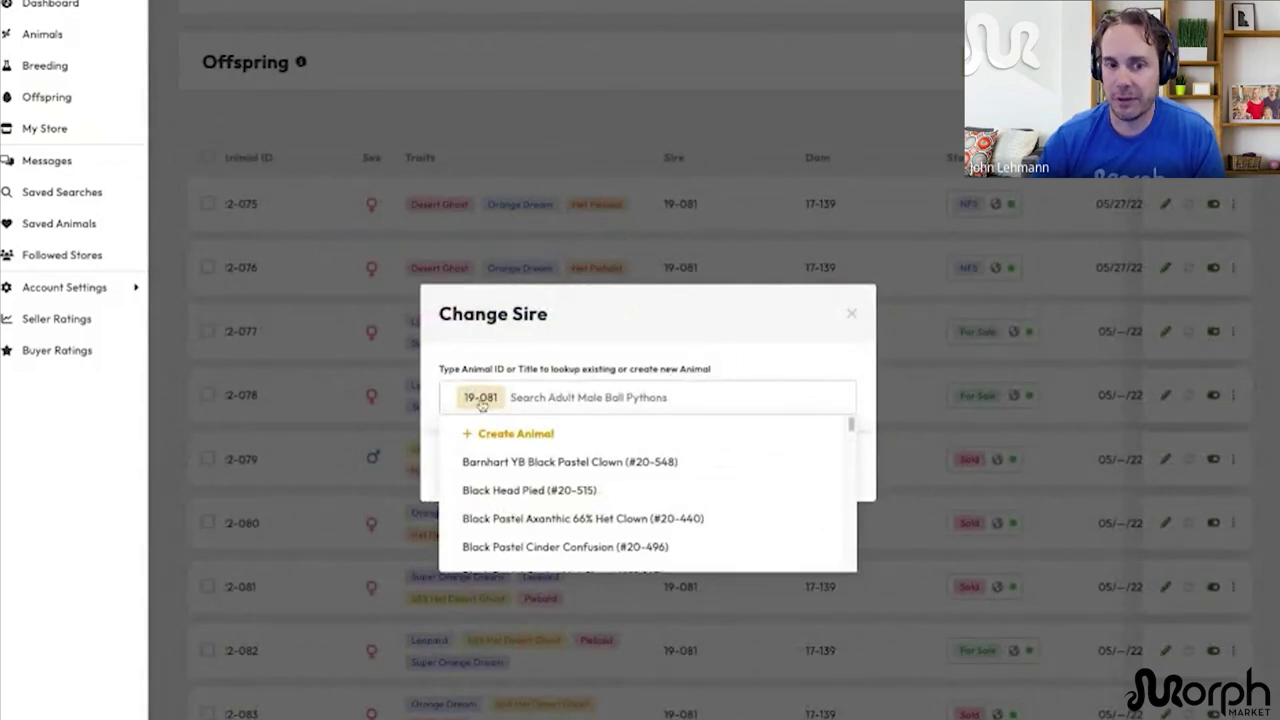
left_click(850, 314)
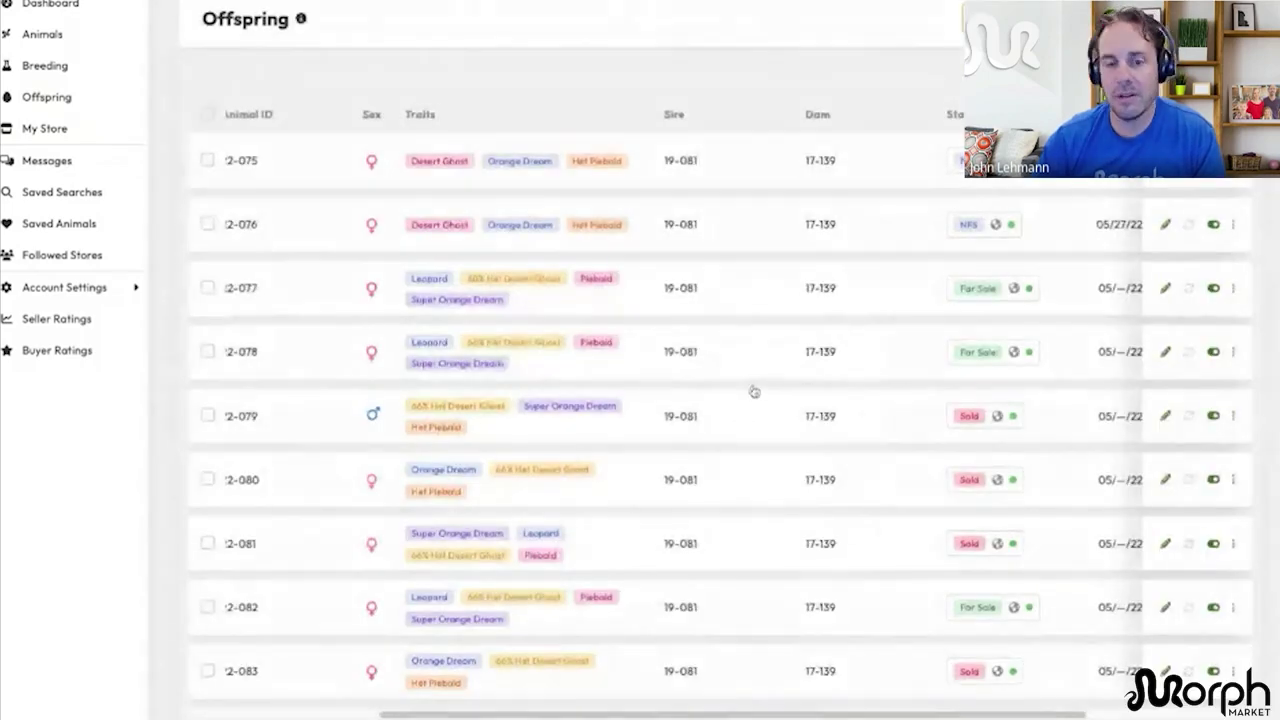
scroll(937, 381, "right", 3)
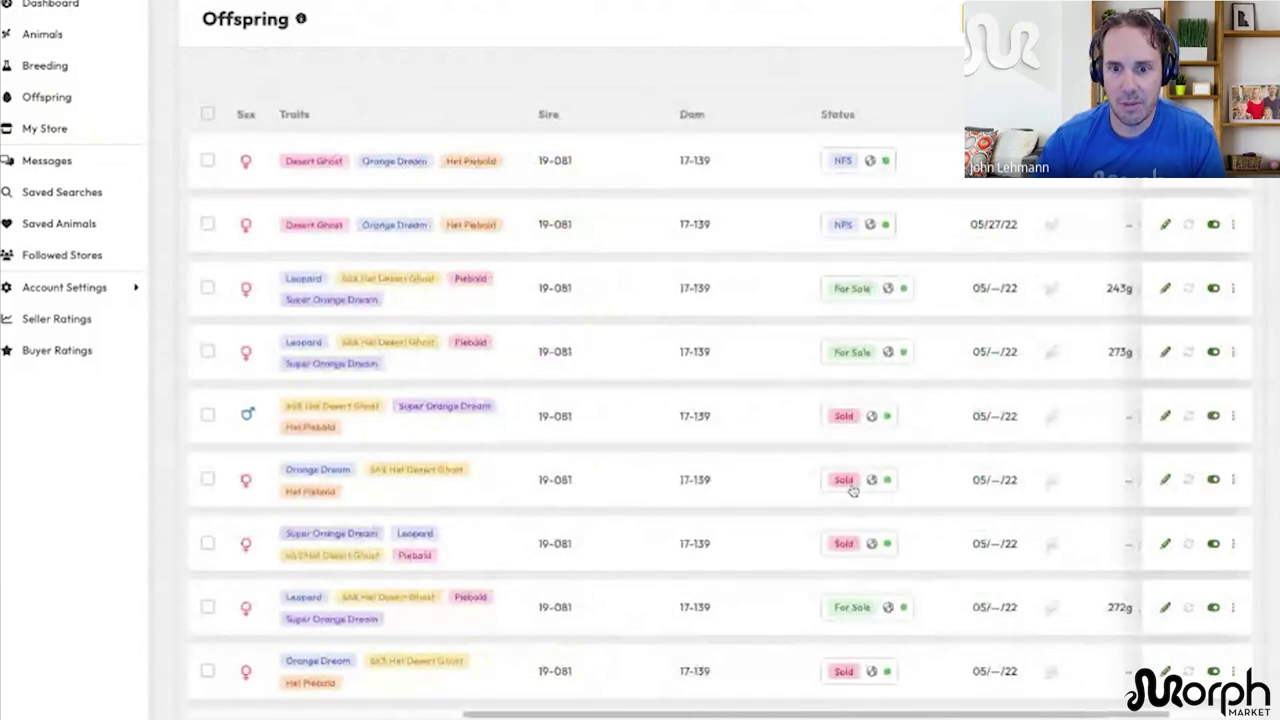
scroll(943, 329, "right", 3)
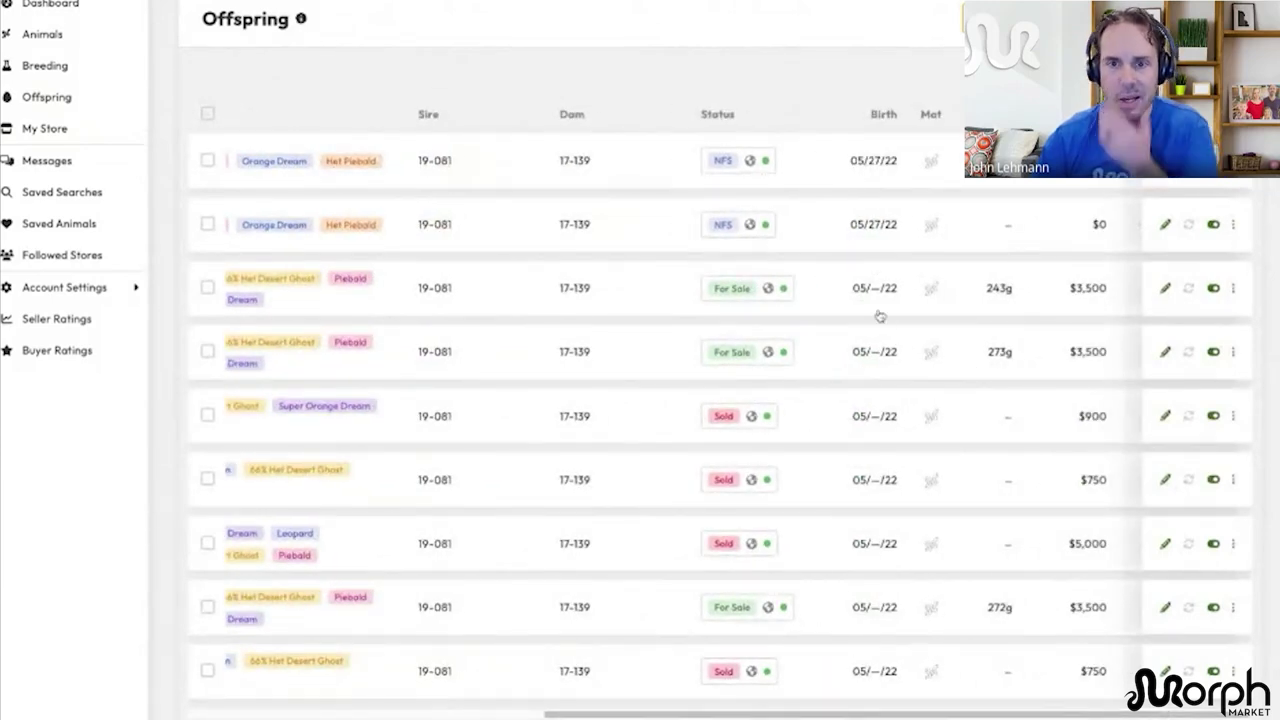
scroll(878, 316, "up", 5)
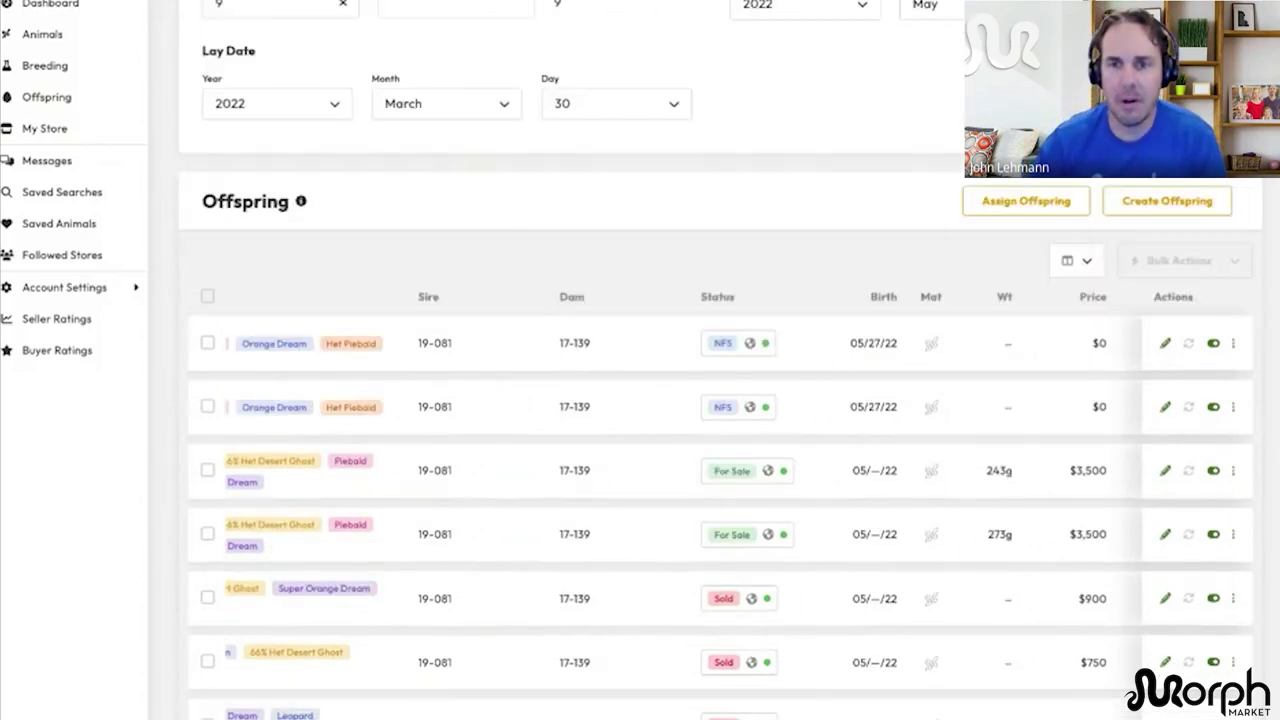
scroll(854, 443, "down", 6)
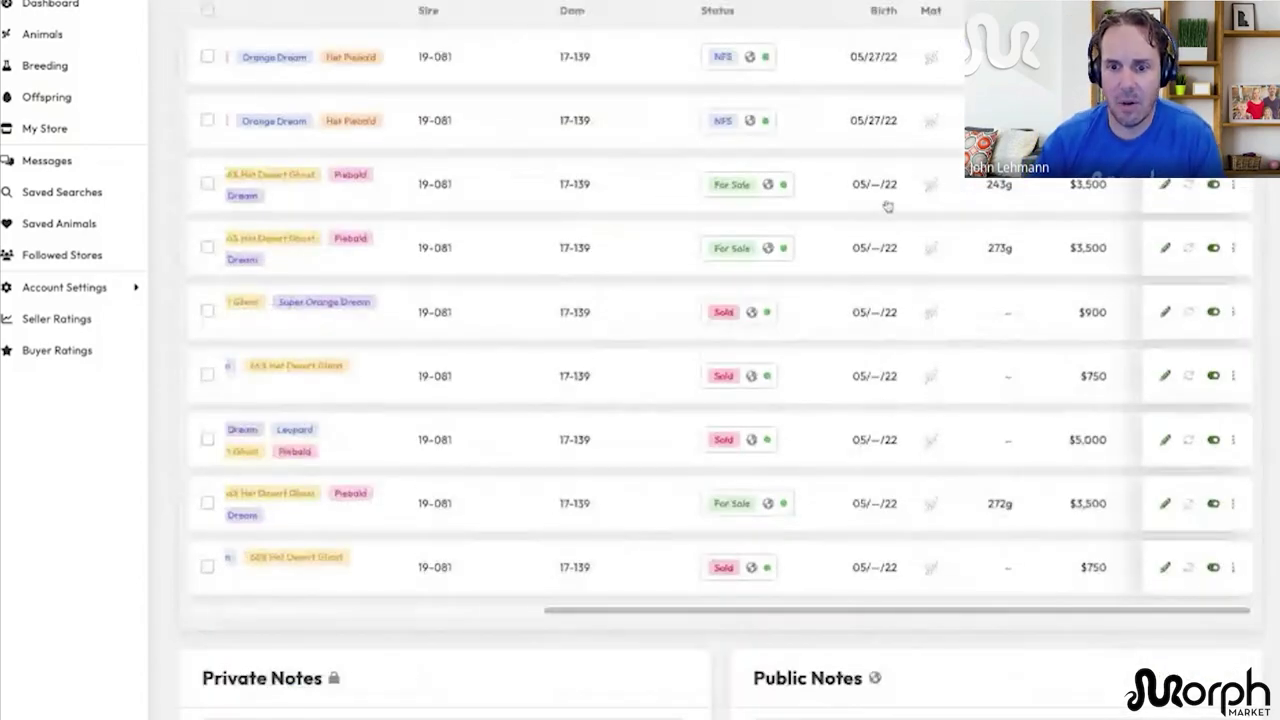
Step: Review the titles, IDs and traits of the clutch's offspring and save the offspring group
scroll(910, 457, "up", 1)
scroll(910, 457, "up", 1)
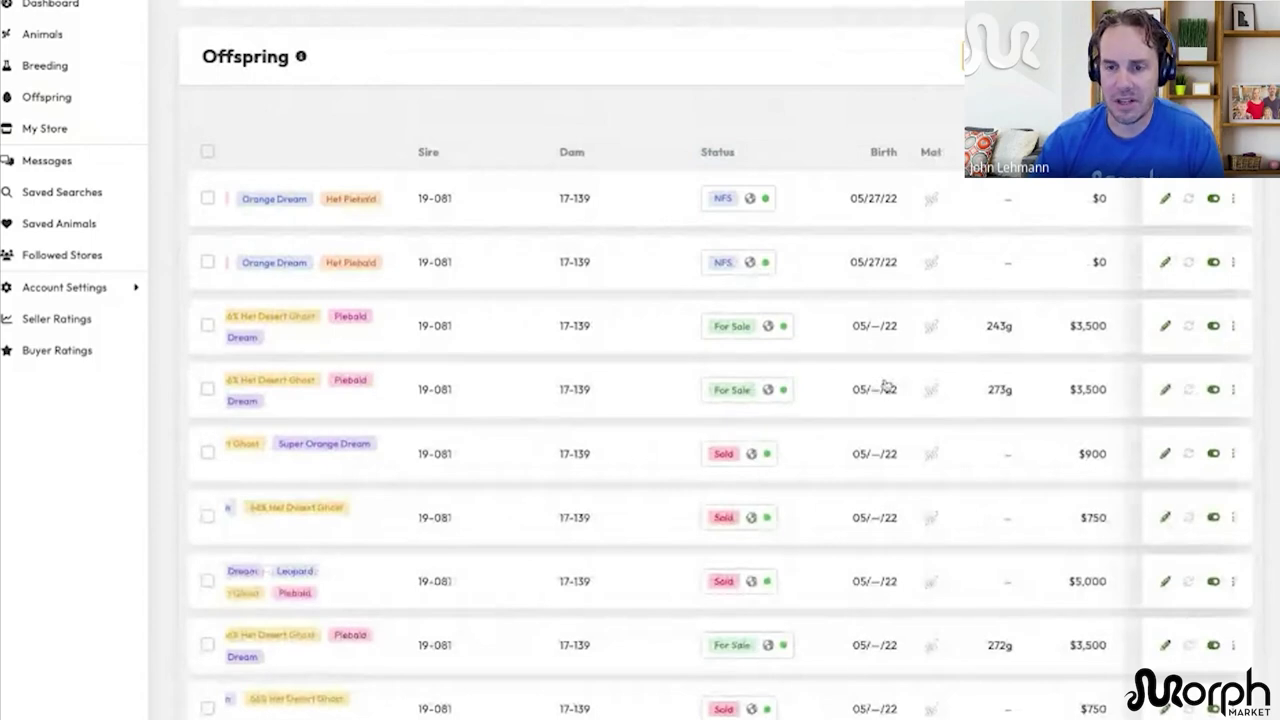
scroll(980, 365, "left", 5)
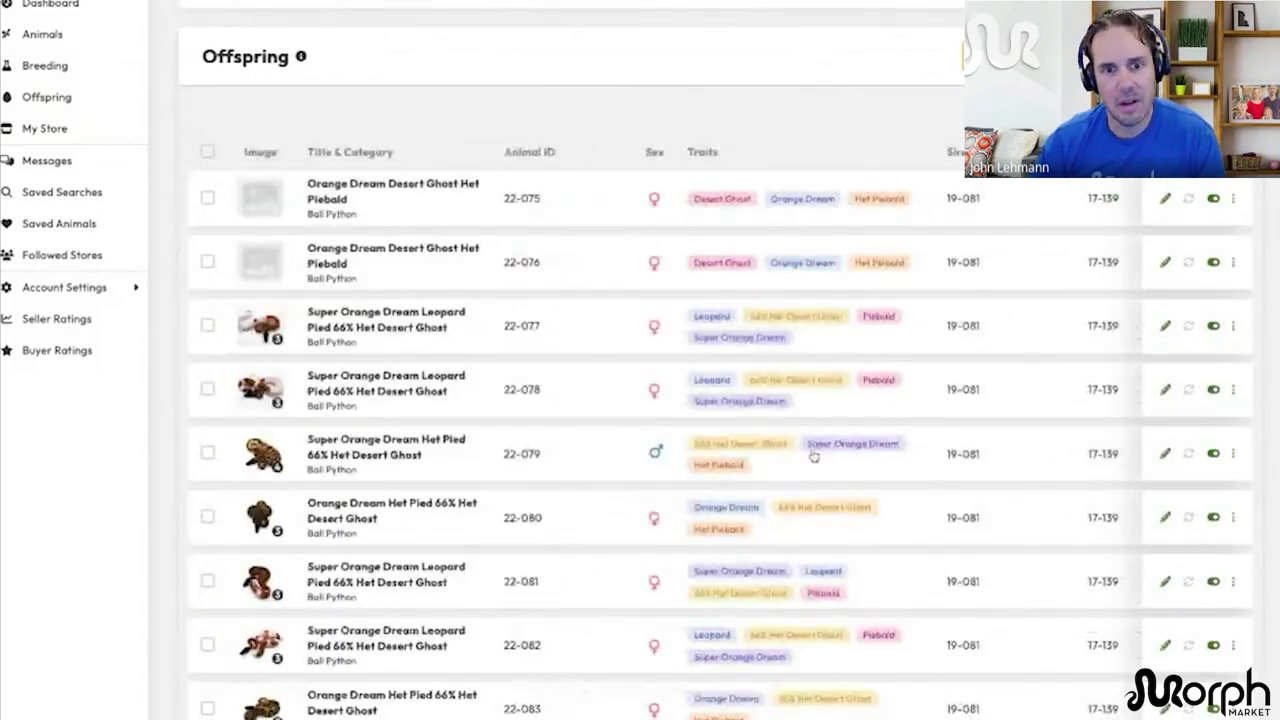
scroll(810, 472, "up", 1)
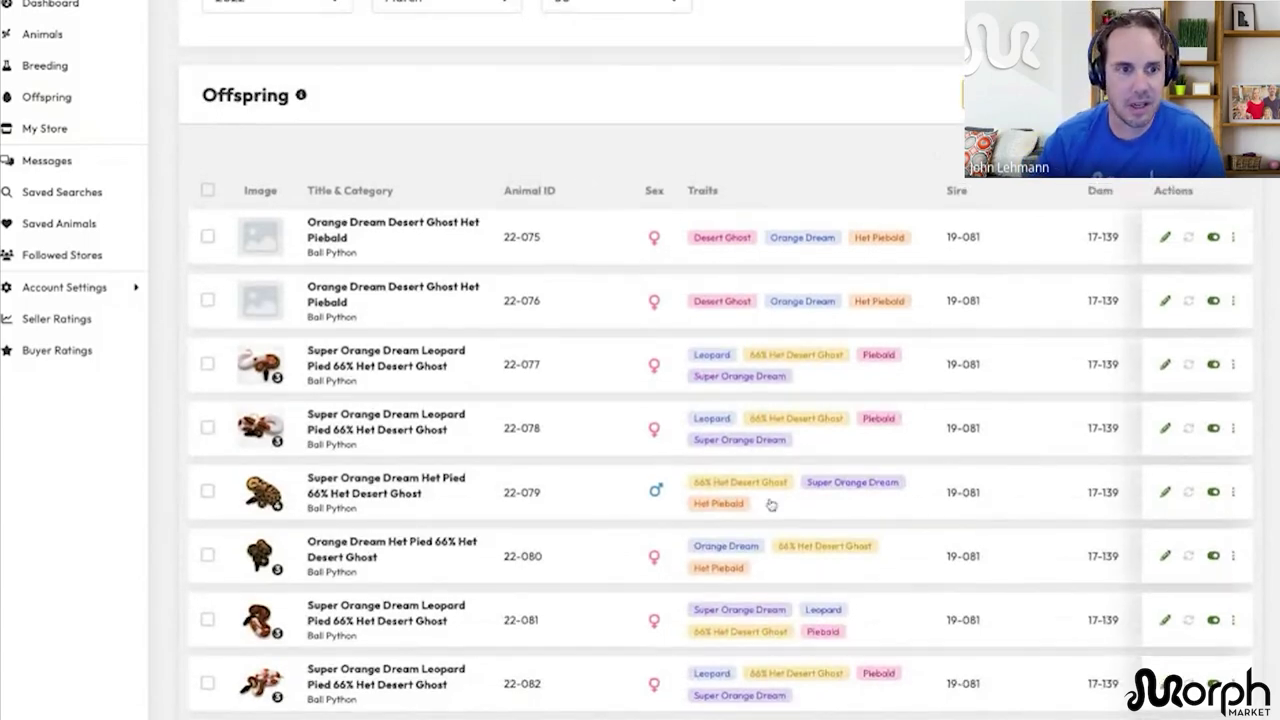
scroll(534, 362, "up", 1)
scroll(534, 362, "down", 5)
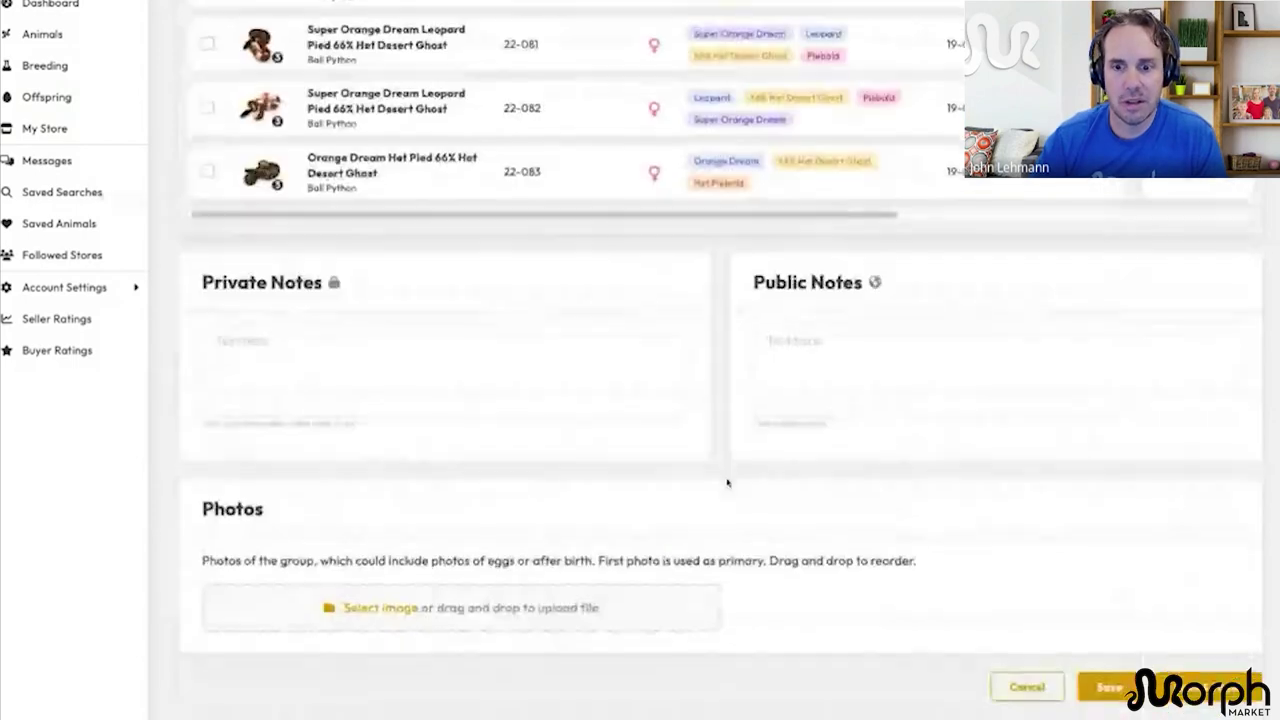
scroll(880, 565, "up", 1)
scroll(880, 565, "down", 1)
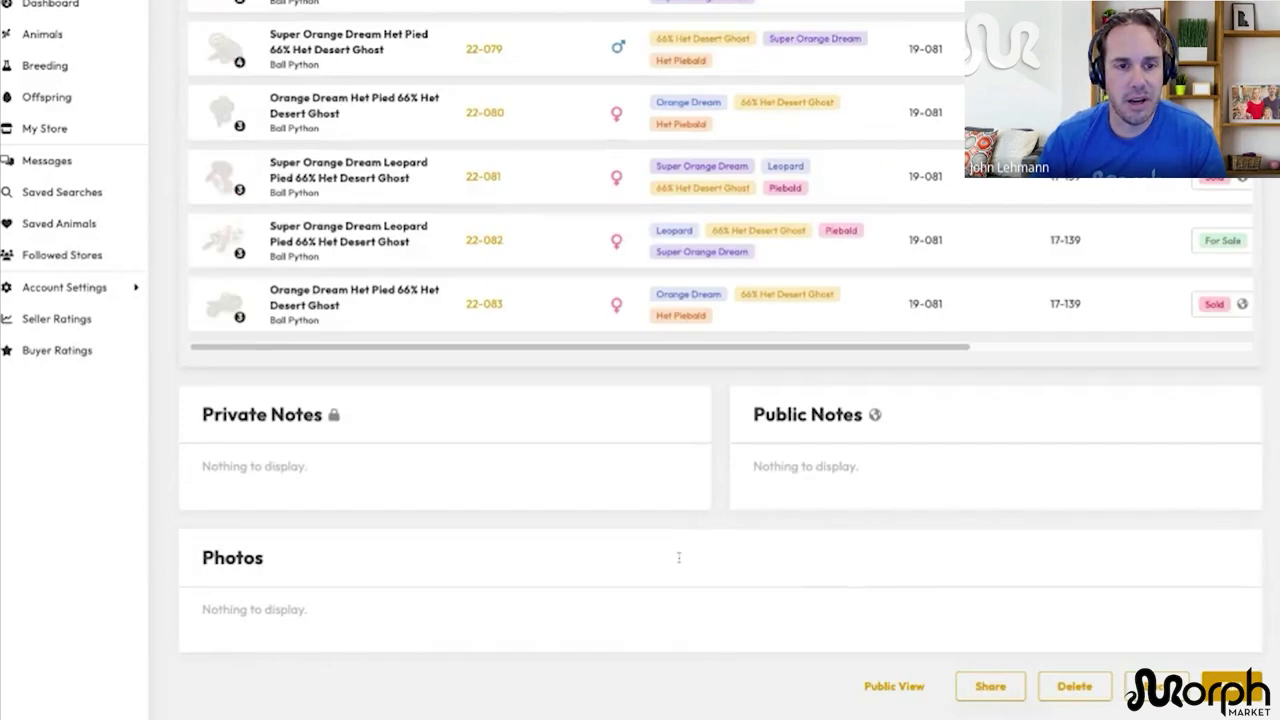
Step: Open the public listing of offspring 22-081 and examine its details, sire, dam and linked clutch
scroll(497, 443, "up", 3)
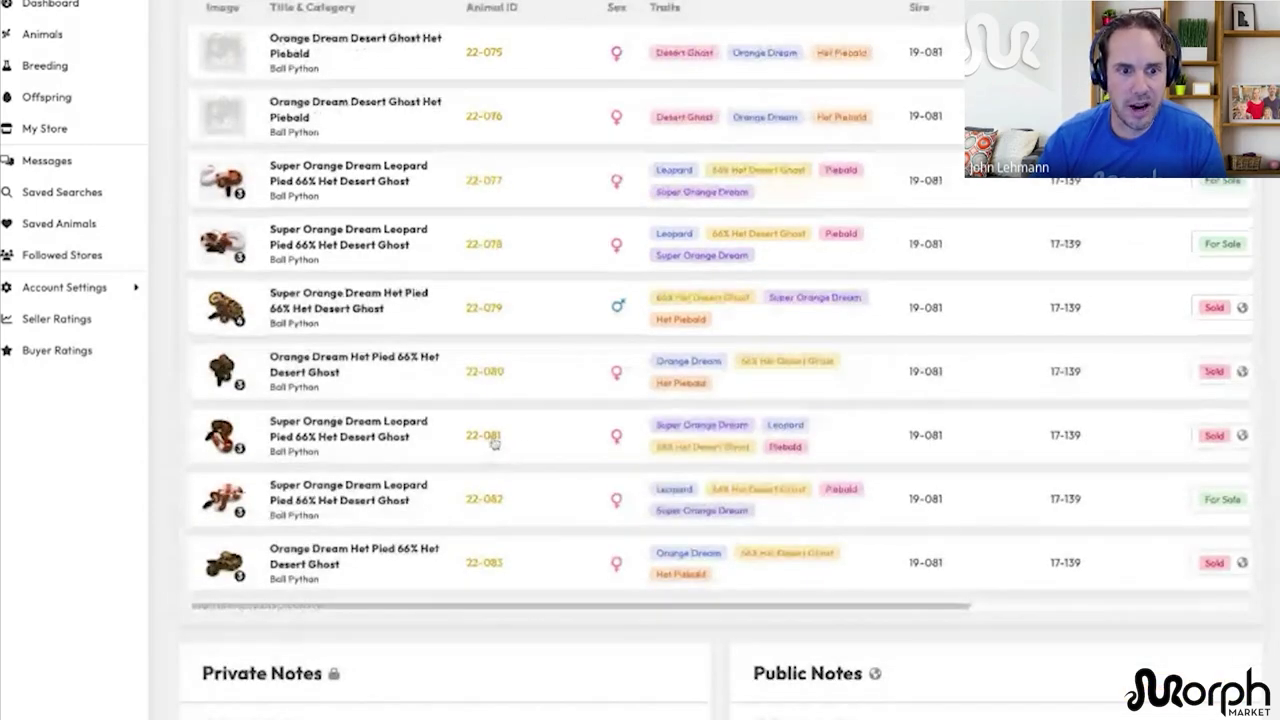
left_click(489, 438)
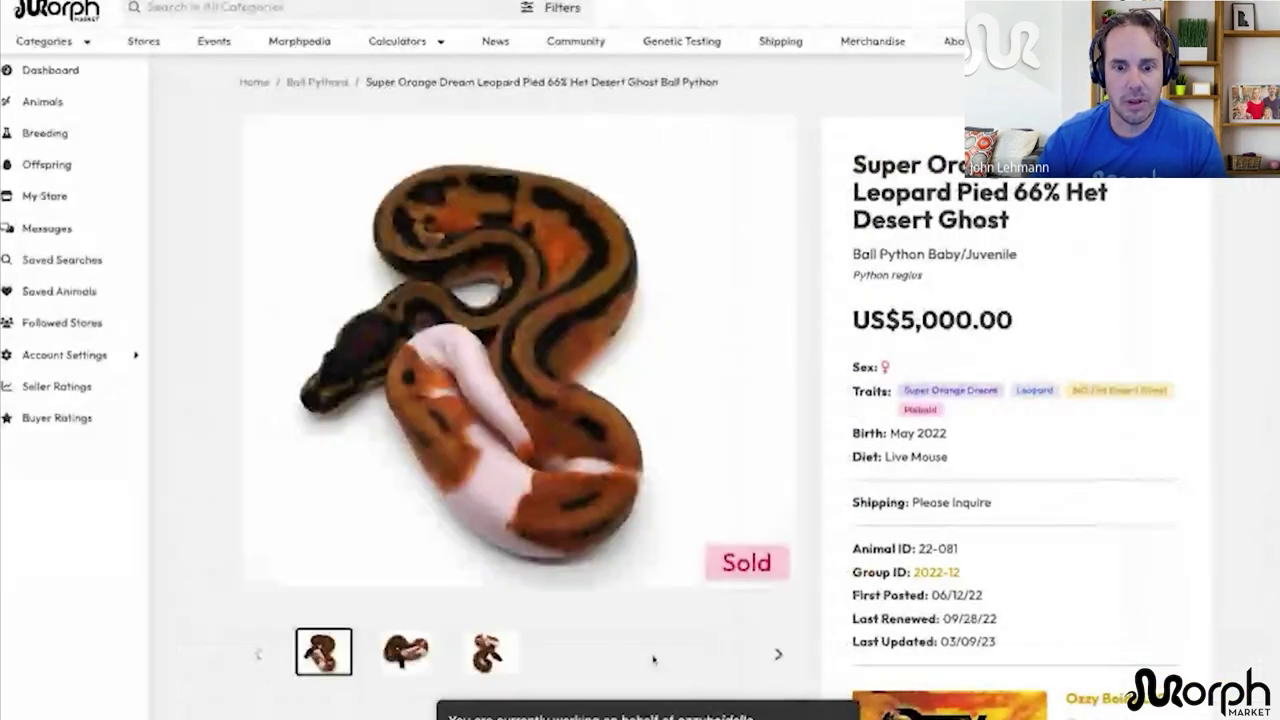
scroll(705, 565, "down", 1)
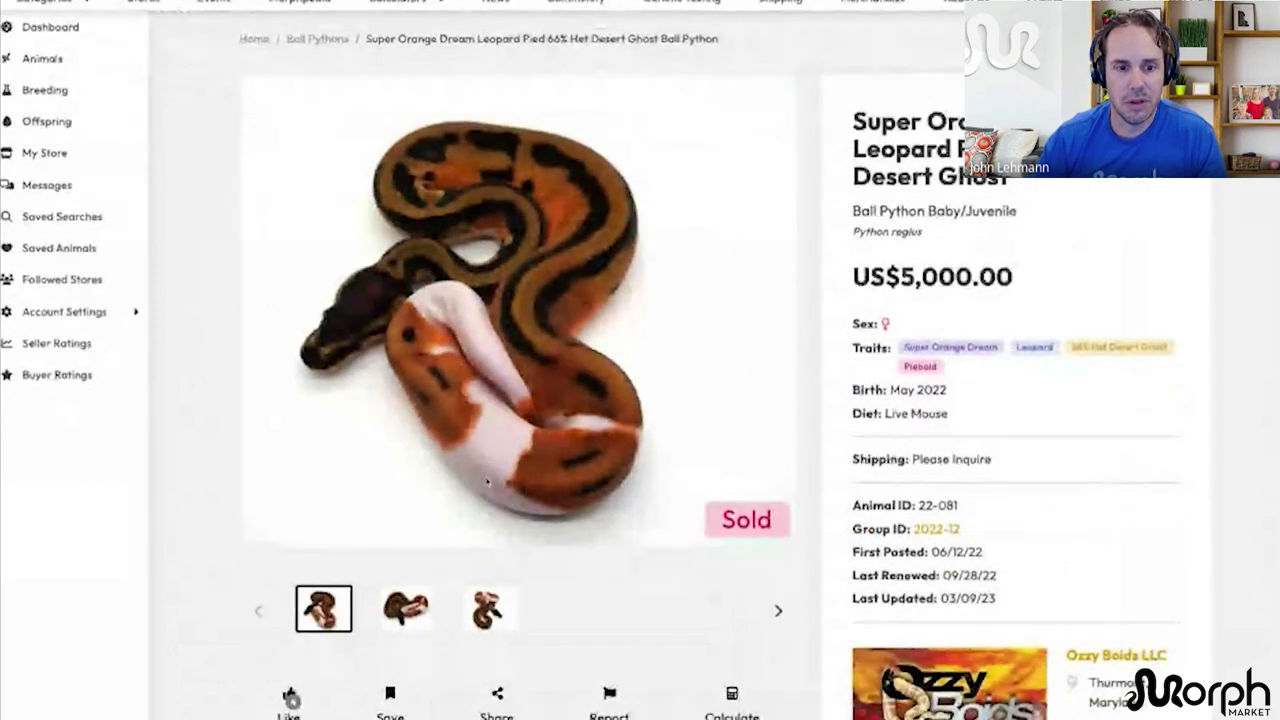
scroll(704, 553, "down", 7)
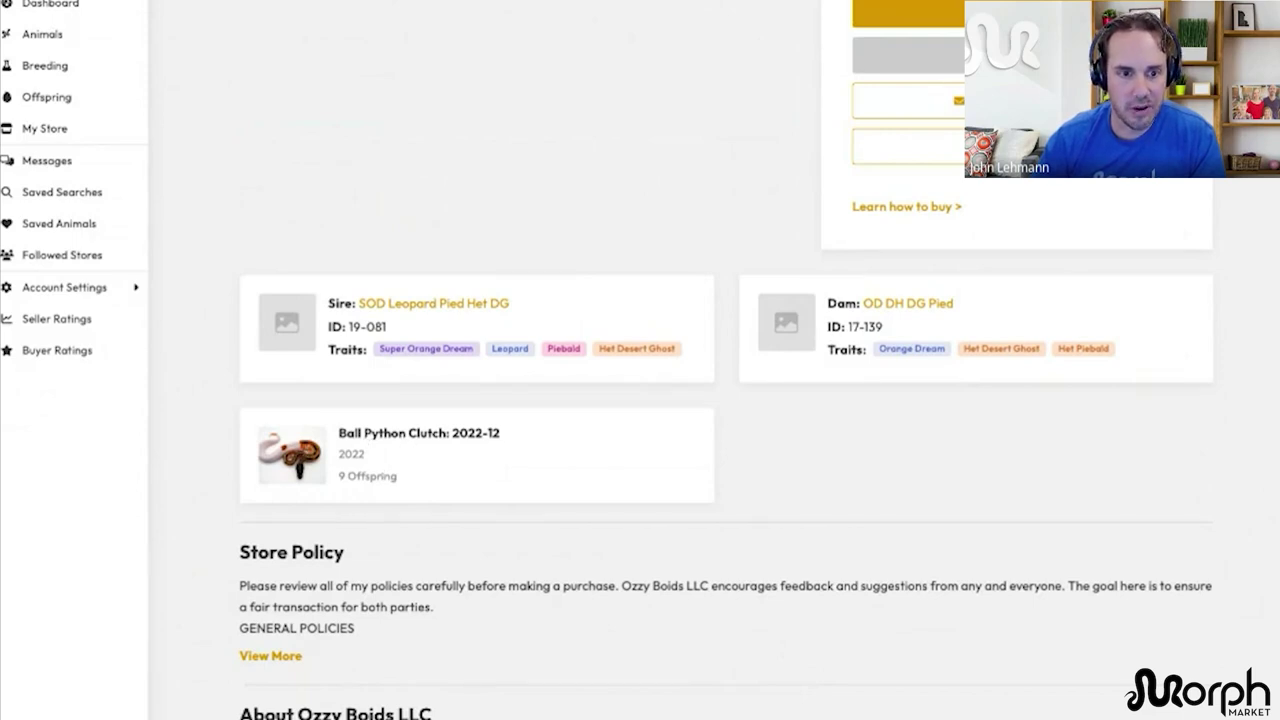
Step: Open the public page of Ball Python Clutch 2022-12 from the listing and look through its parents and offspring
left_click(458, 471)
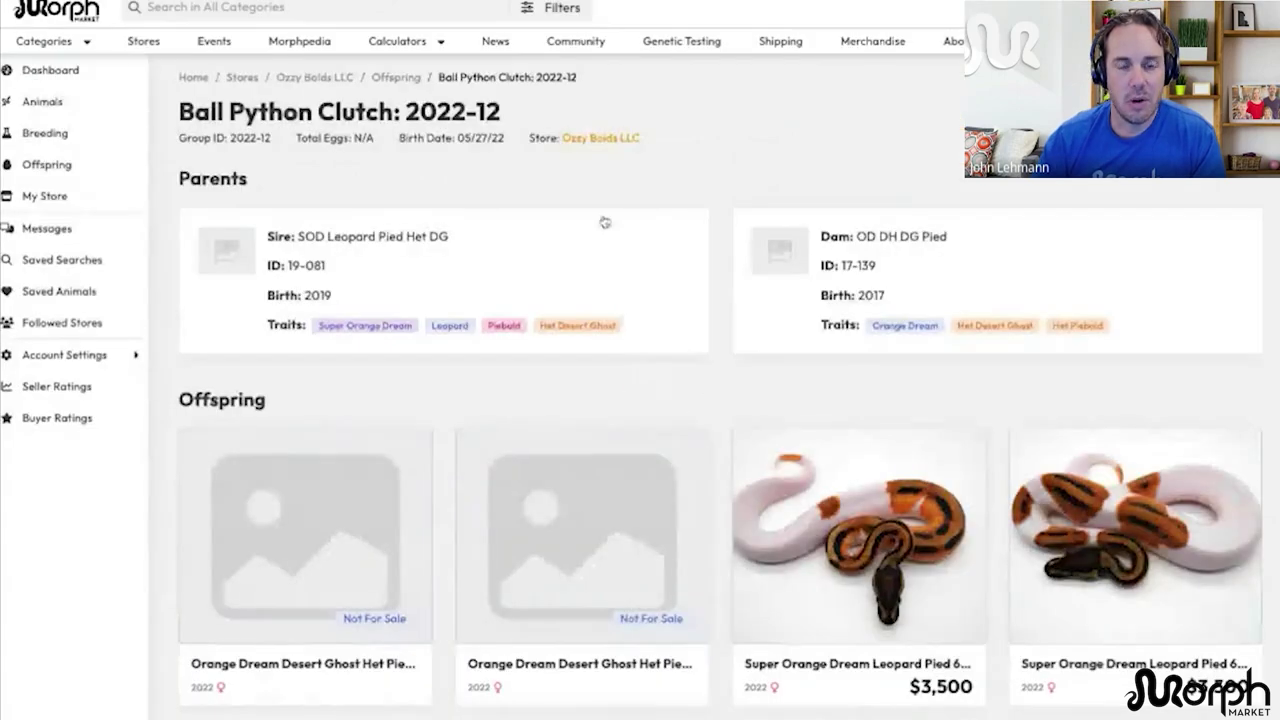
scroll(768, 398, "down", 3)
scroll(768, 398, "down", 3)
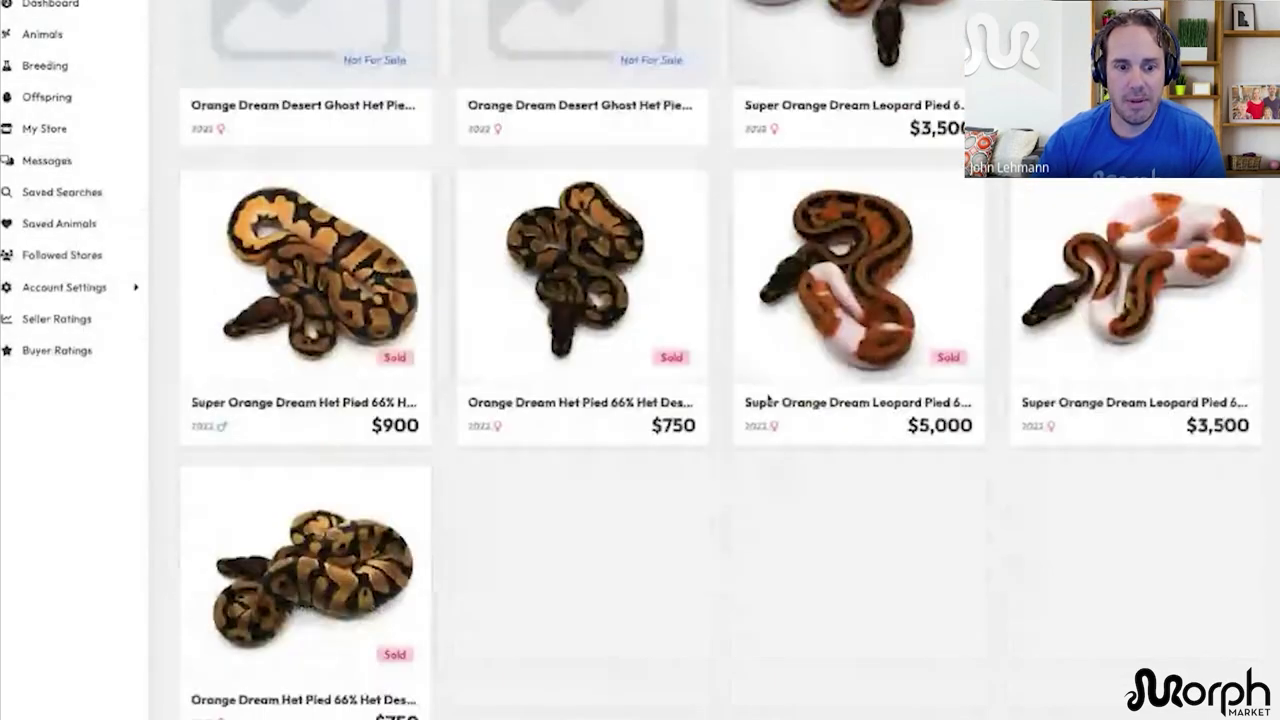
scroll(760, 486, "up", 6)
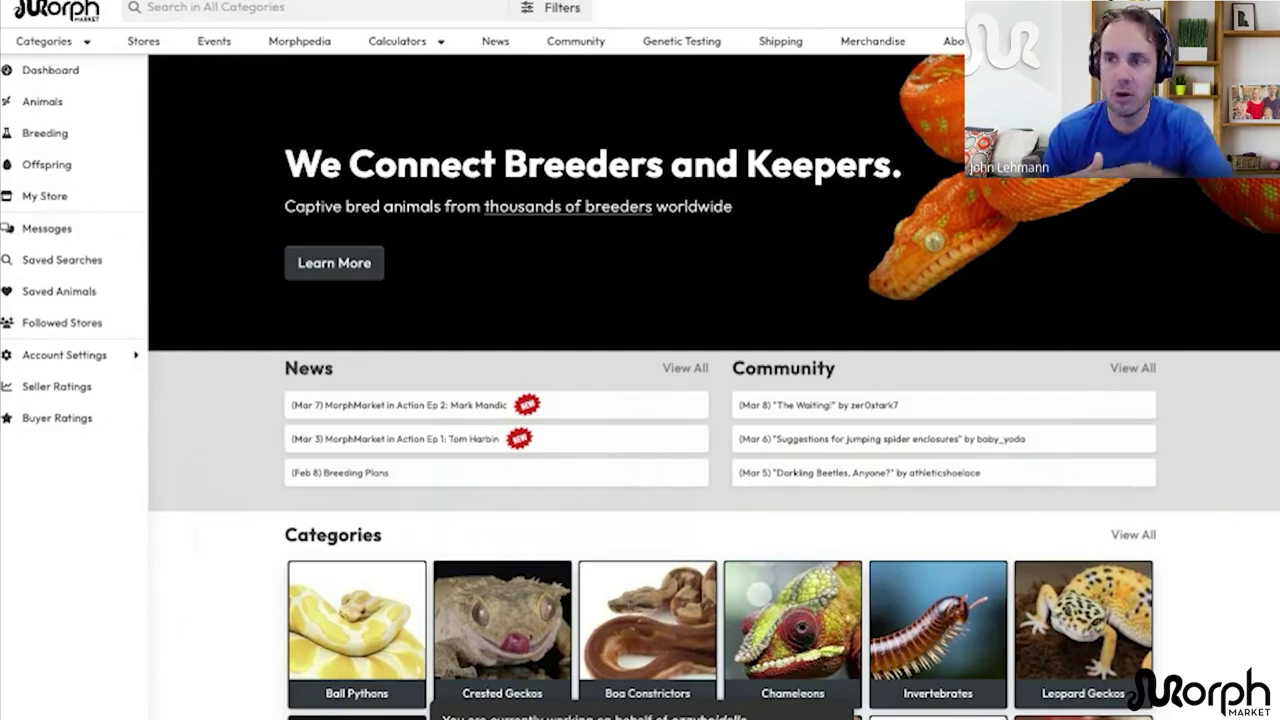
Step: Open the Ball Pythons category's projects index and list all ball python projects
left_click(44, 41)
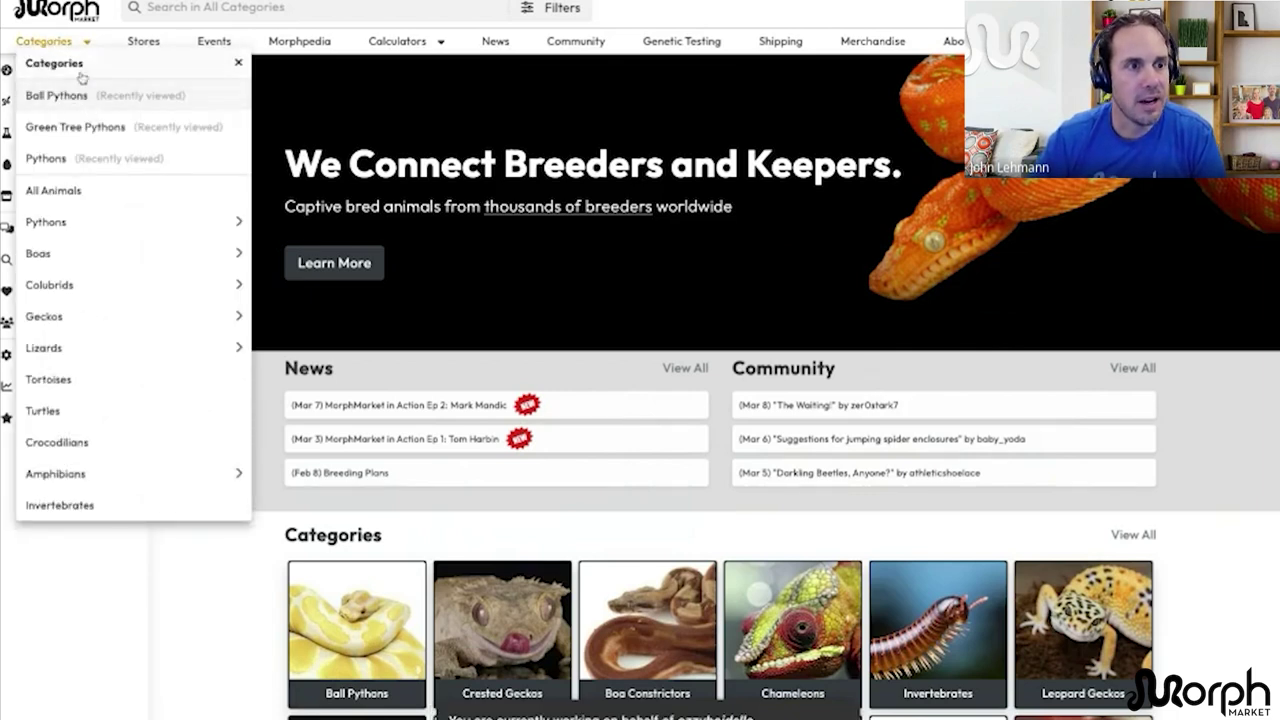
left_click(88, 106)
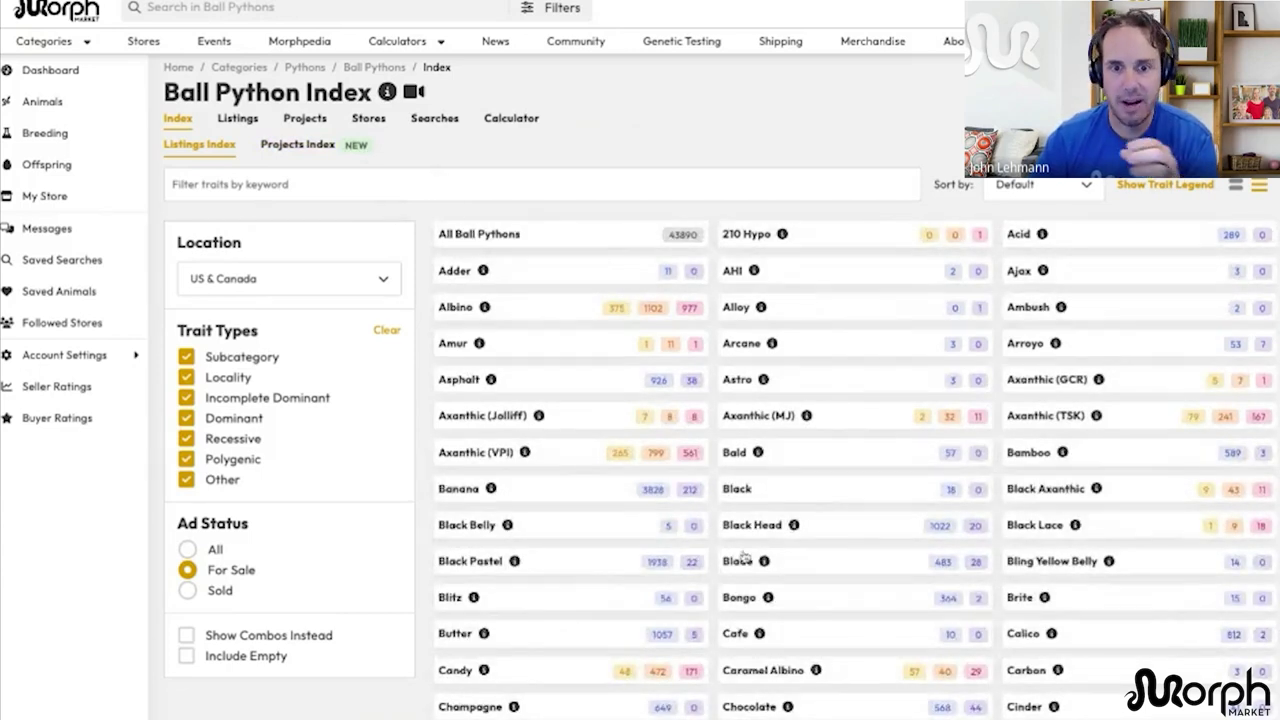
left_click(303, 147)
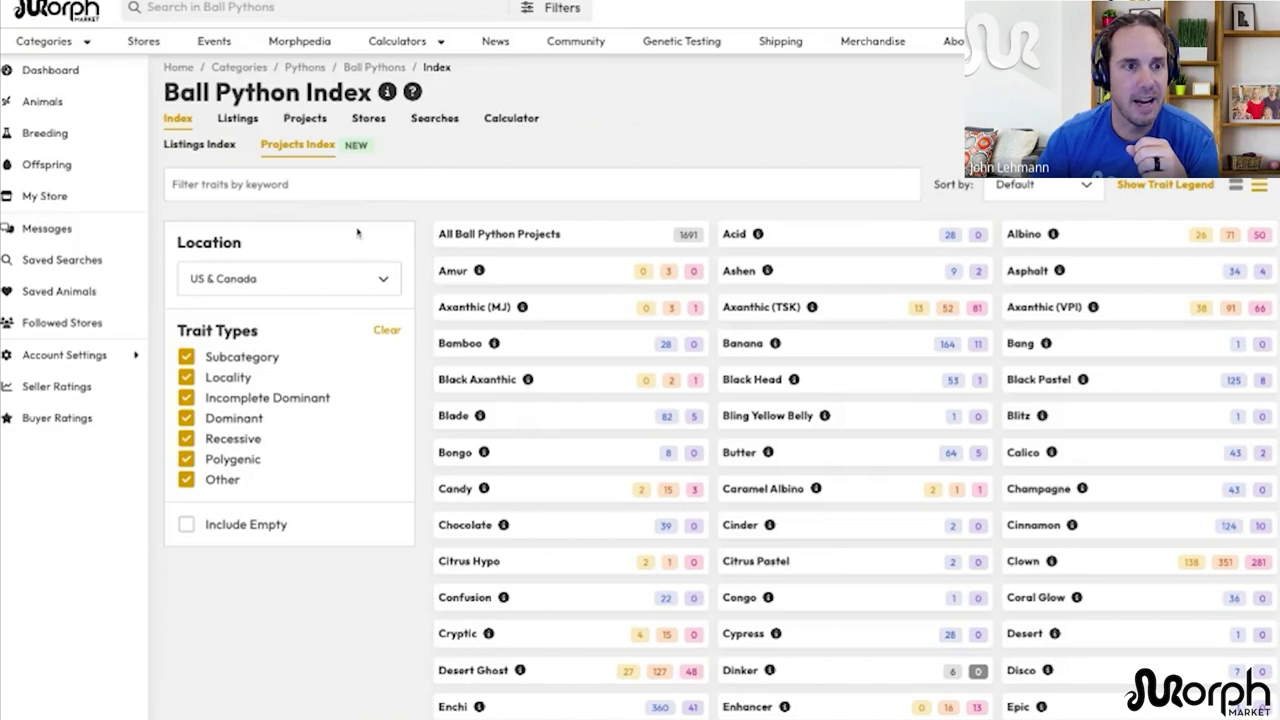
left_click(540, 234)
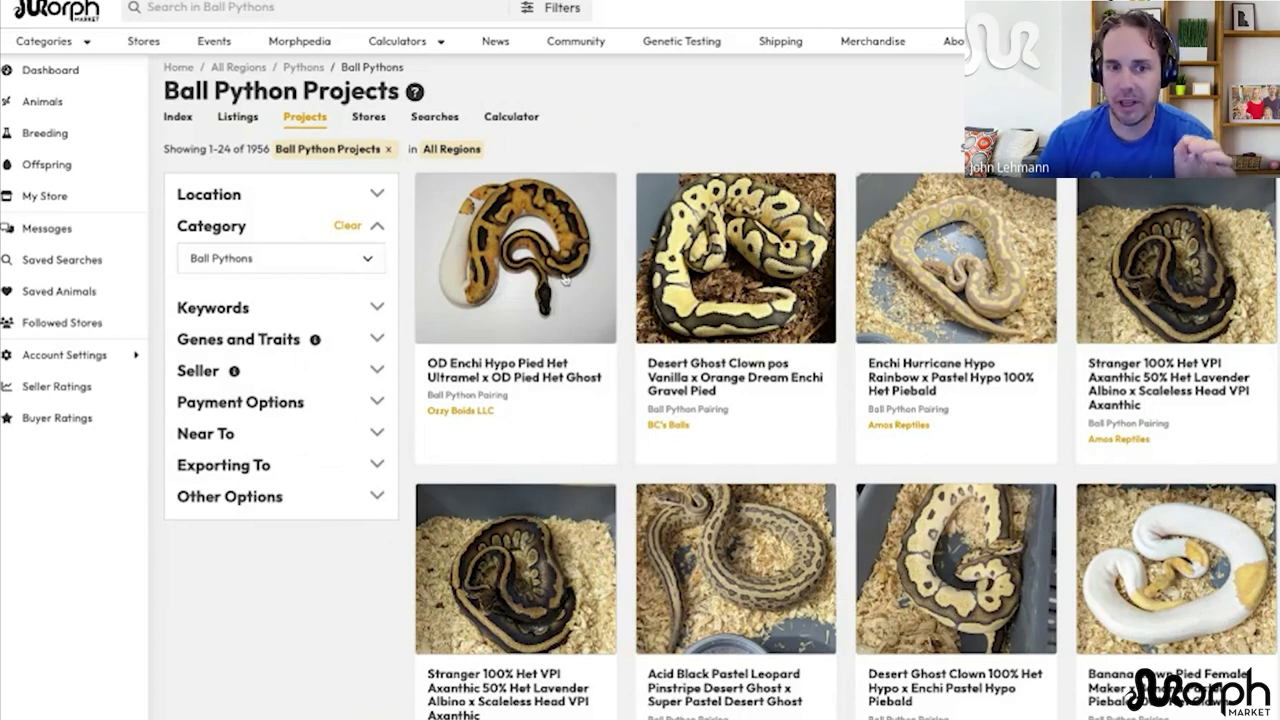
Step: Open the OD Enchi Hypo Pied Het Ultramel x OD Pied Het Ghost project and examine its possible outcomes
left_click(520, 362)
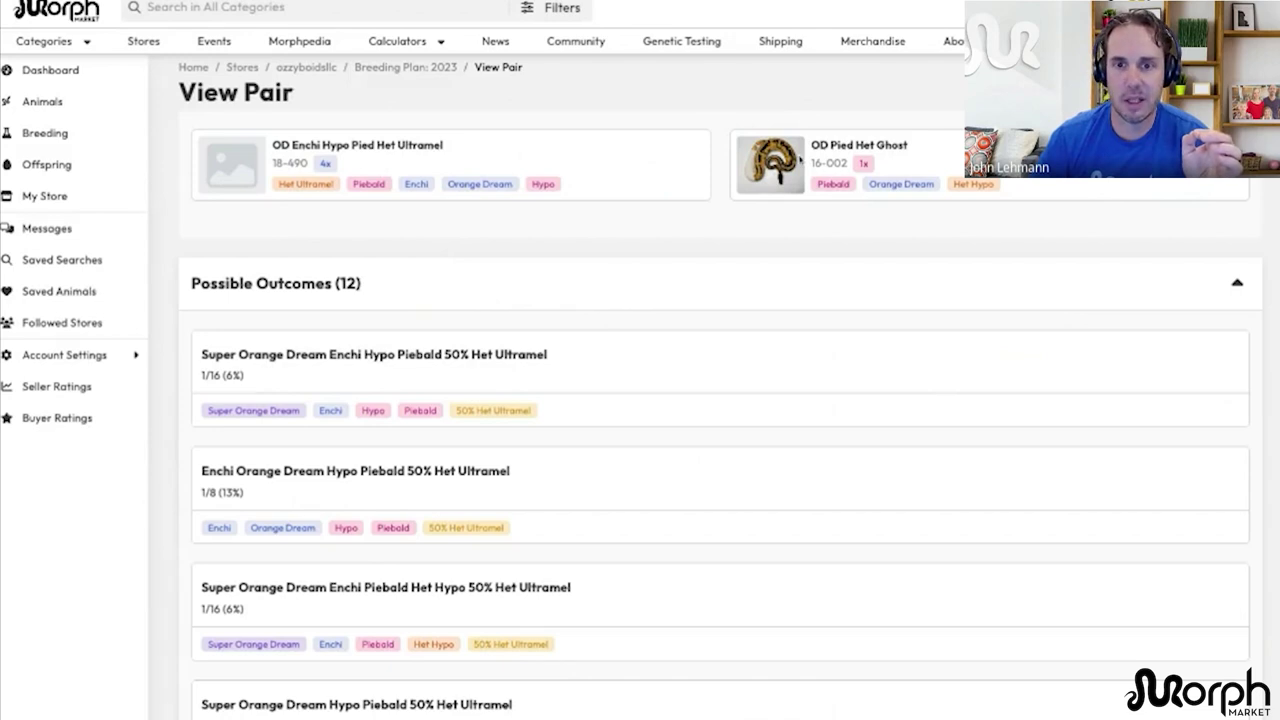
scroll(753, 435, "down", 3)
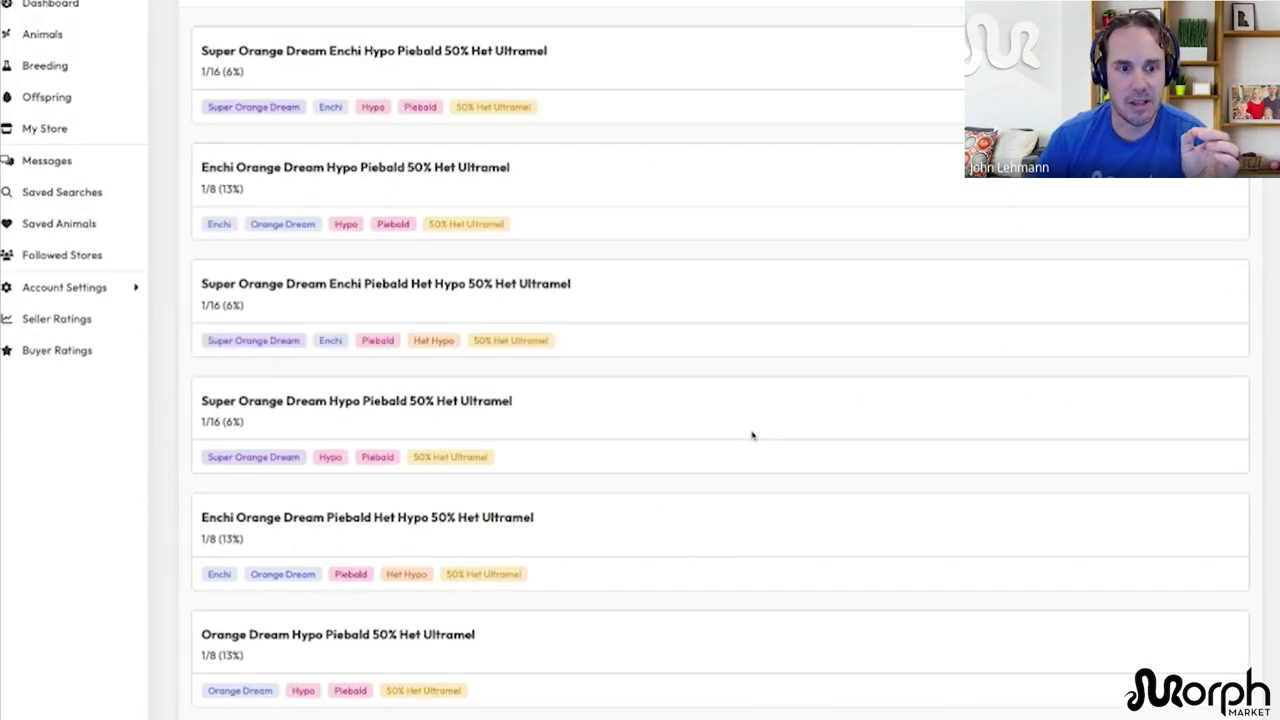
scroll(753, 435, "up", 2)
scroll(753, 435, "up", 1)
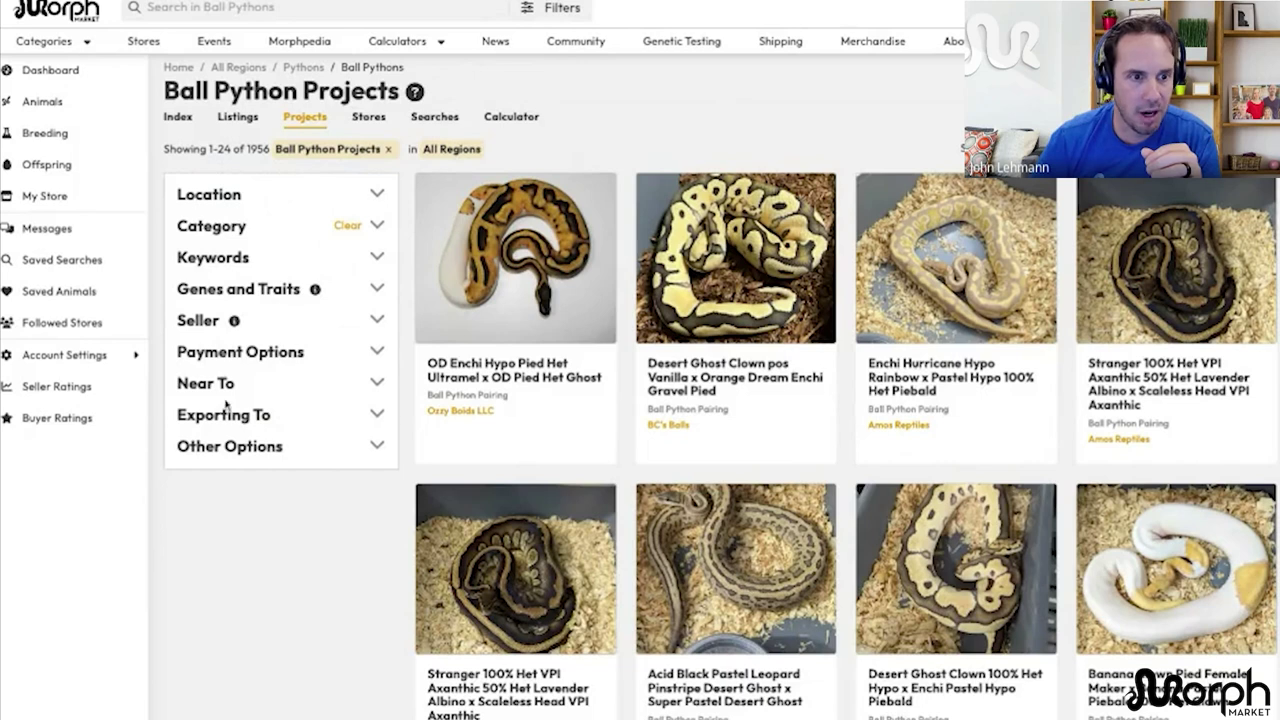
Step: Filter the ball python projects by the seller Ozzy Boids LLC
left_click(313, 322)
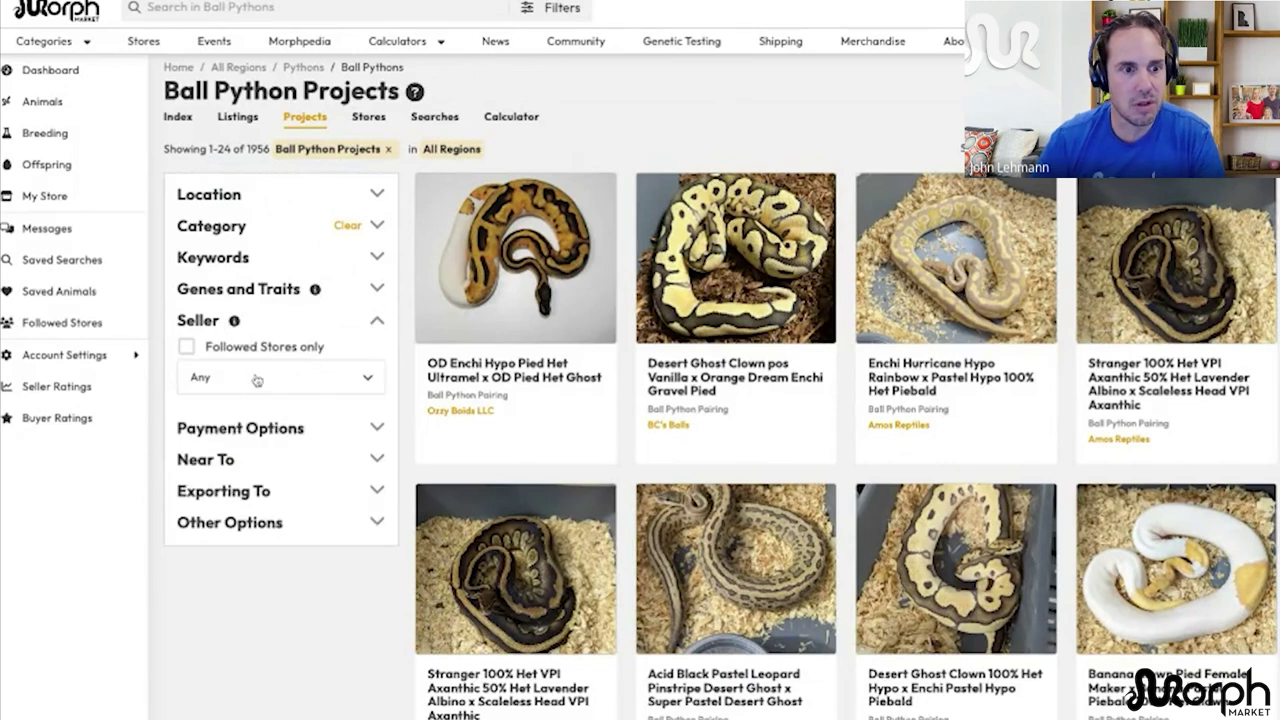
left_click(202, 381)
type("ozzy")
left_click(224, 443)
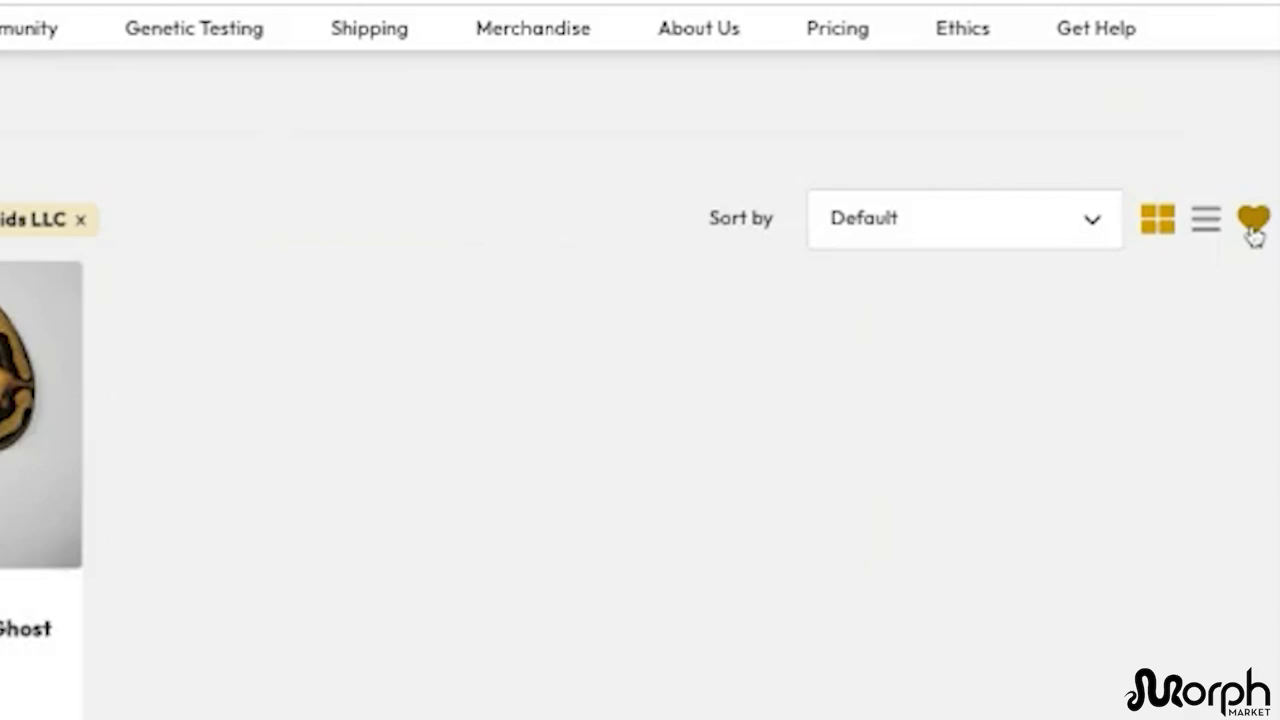
Step: Save the filtered project search under the name Ozzy's Projects
left_click(1253, 228)
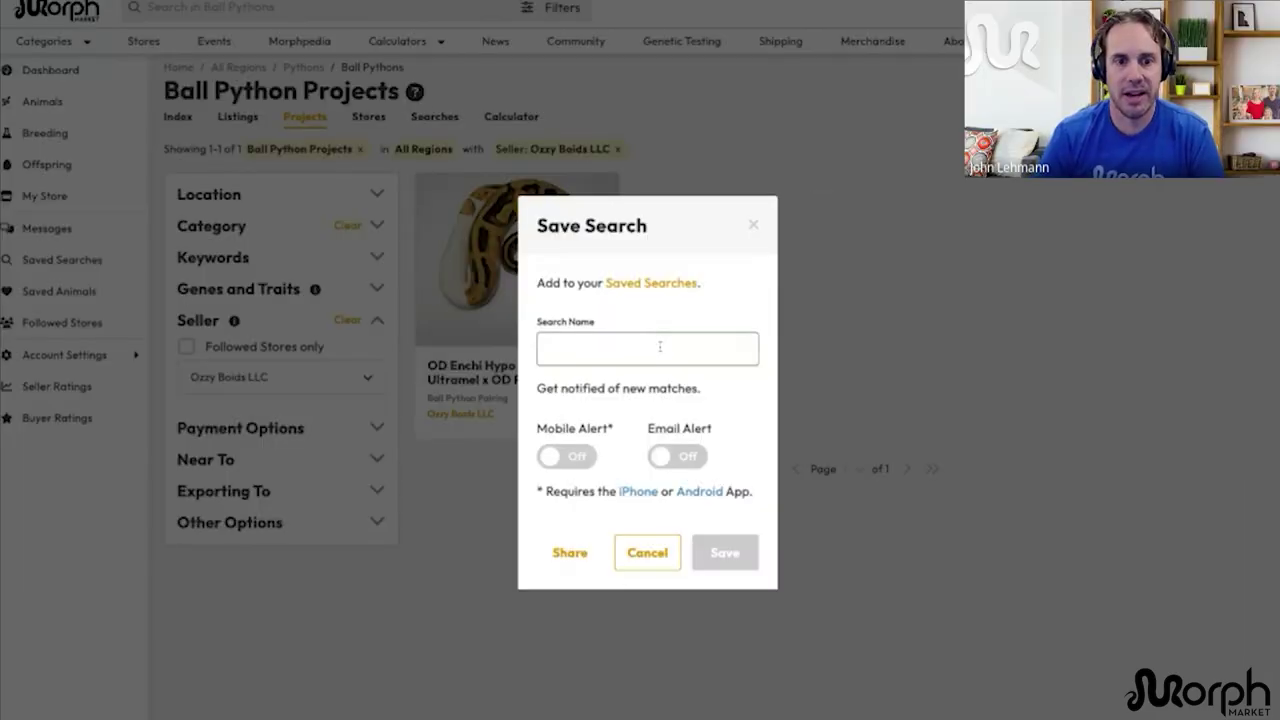
type("Ozzy's Pr")
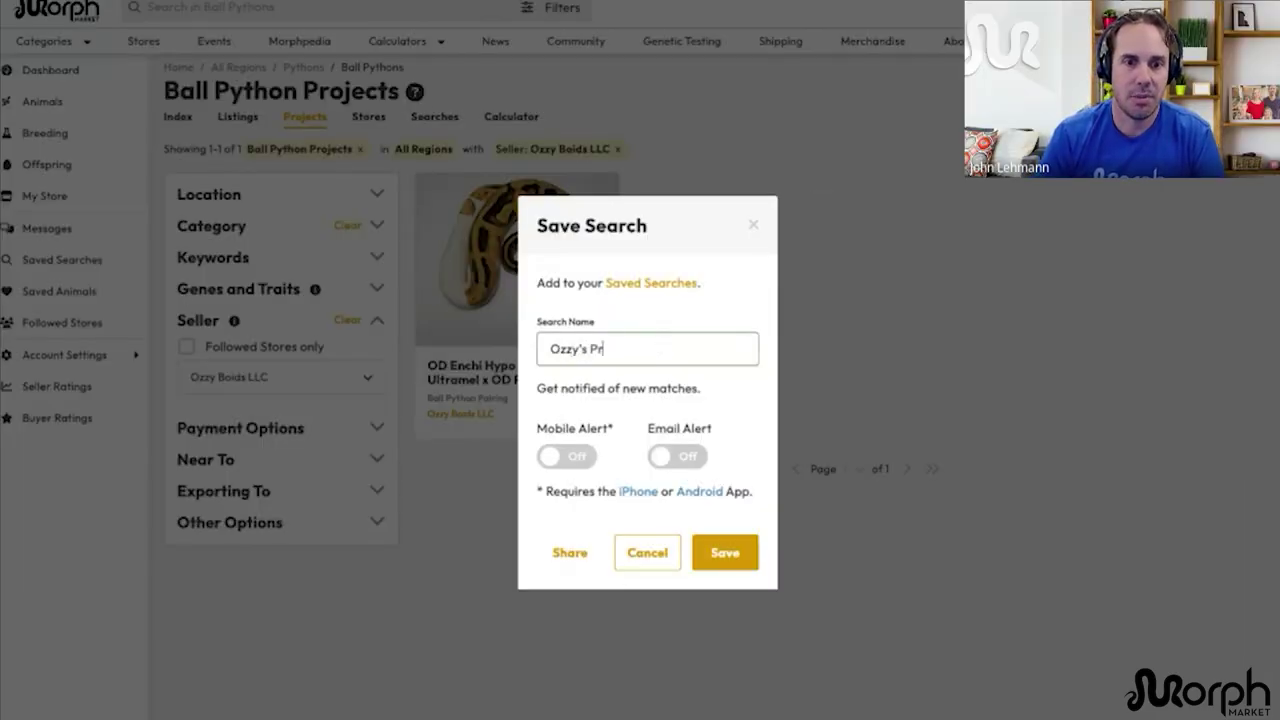
type("ojects")
key("Return")
Step: Go to the saved project searches and run the Ozzy's Projects search
left_click(1266, 192)
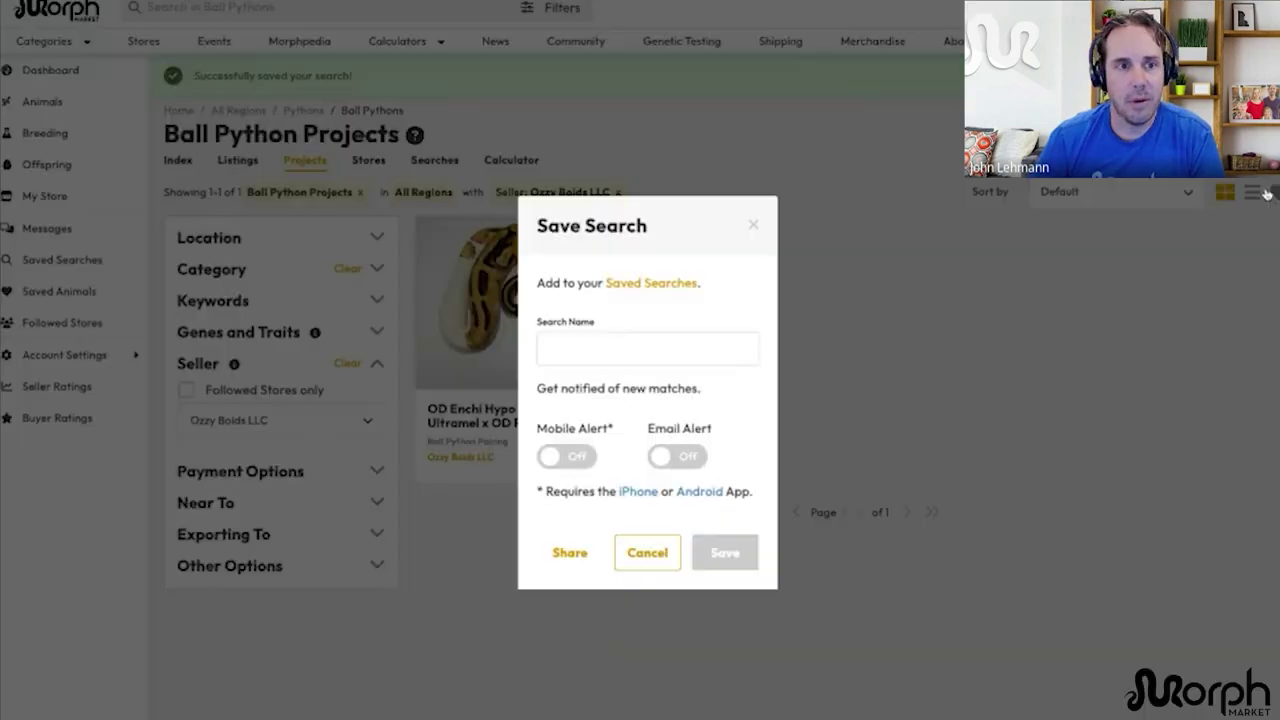
left_click(651, 283)
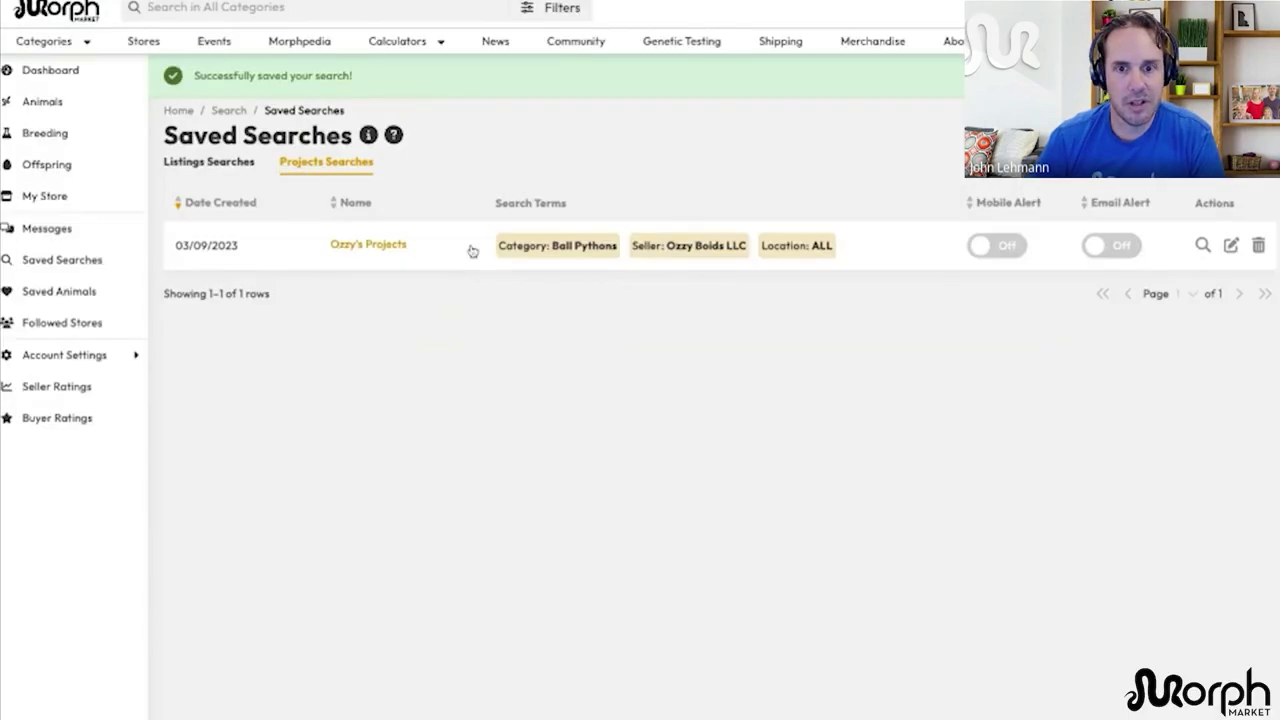
left_click(1203, 245)
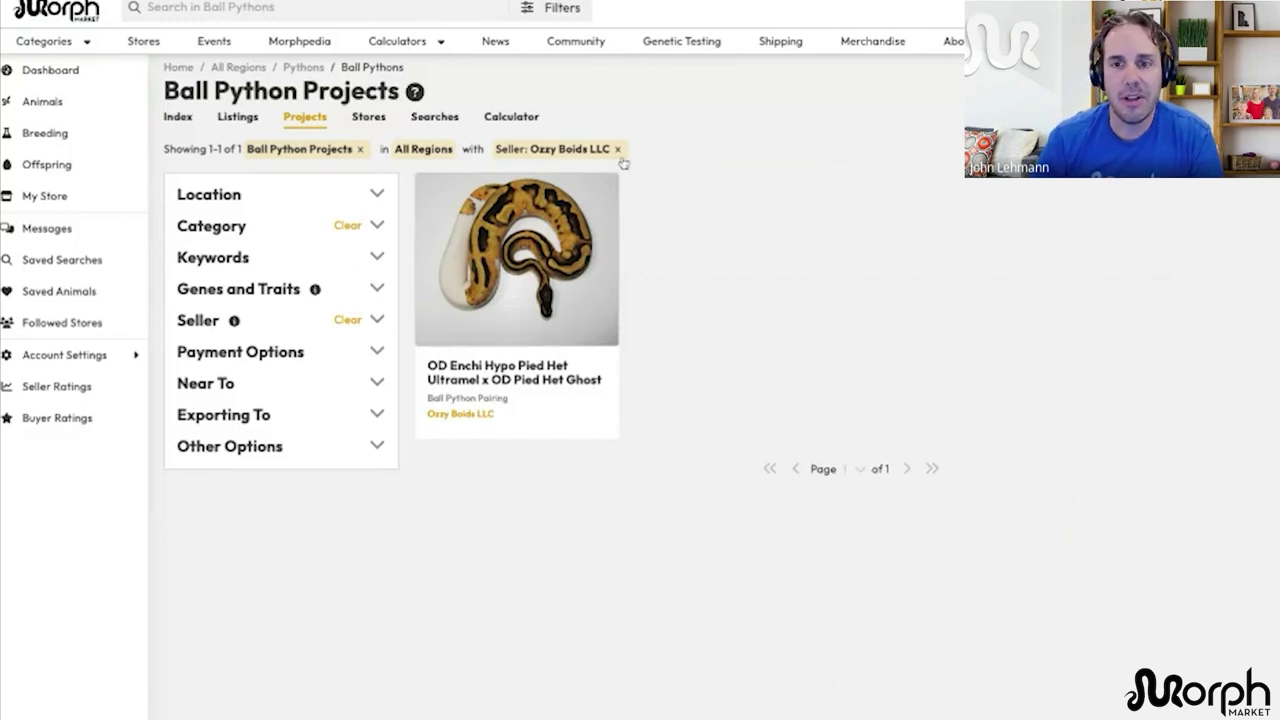
Step: Return to the saved project searches and turn on the mobile and email alerts for Ozzy's Projects
key("alt+Left")
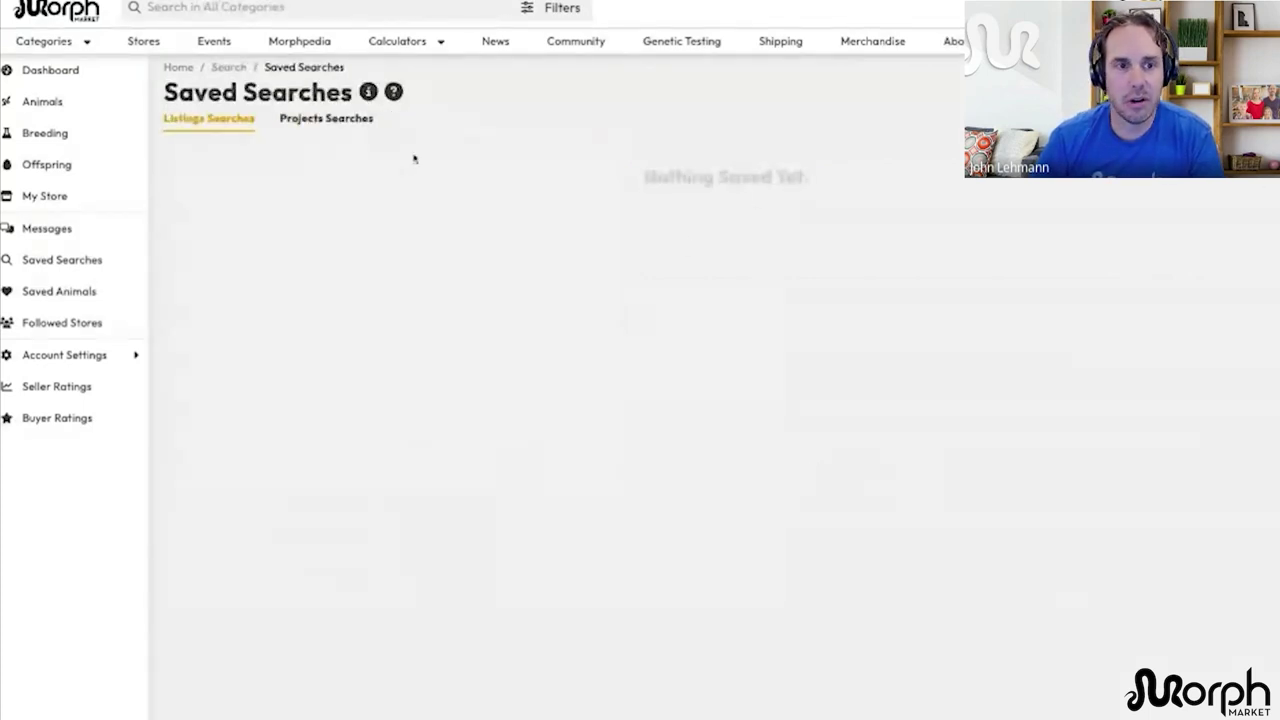
left_click(1018, 204)
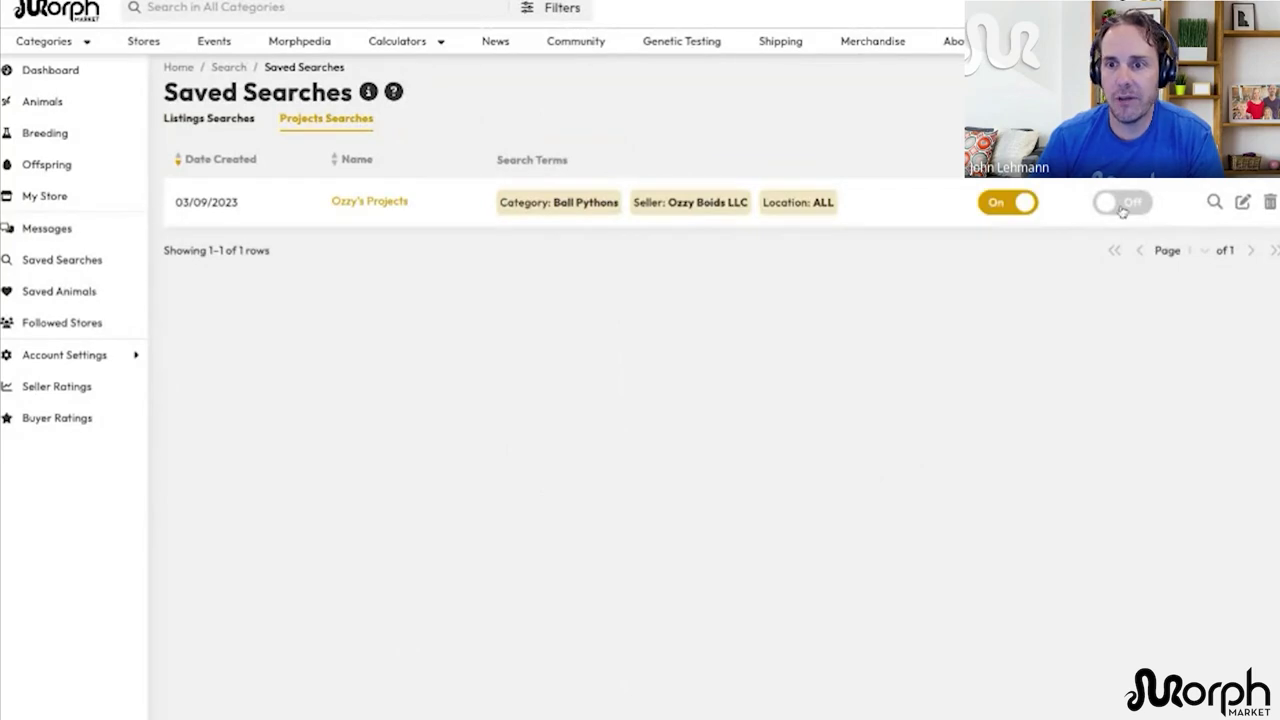
left_click(1122, 206)
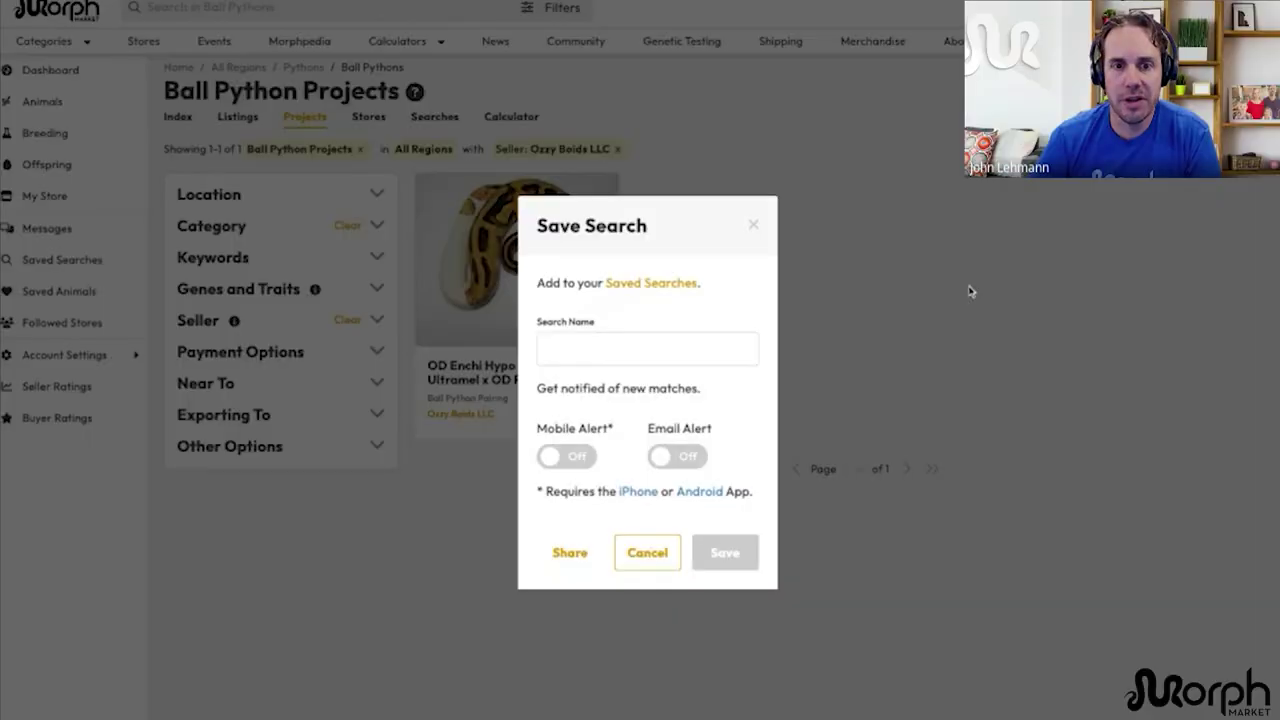
Step: Enter Ozzy as the search name, share the Ozzy Boids LLC project search, and close the dialog without saving
left_click(633, 360)
type("O")
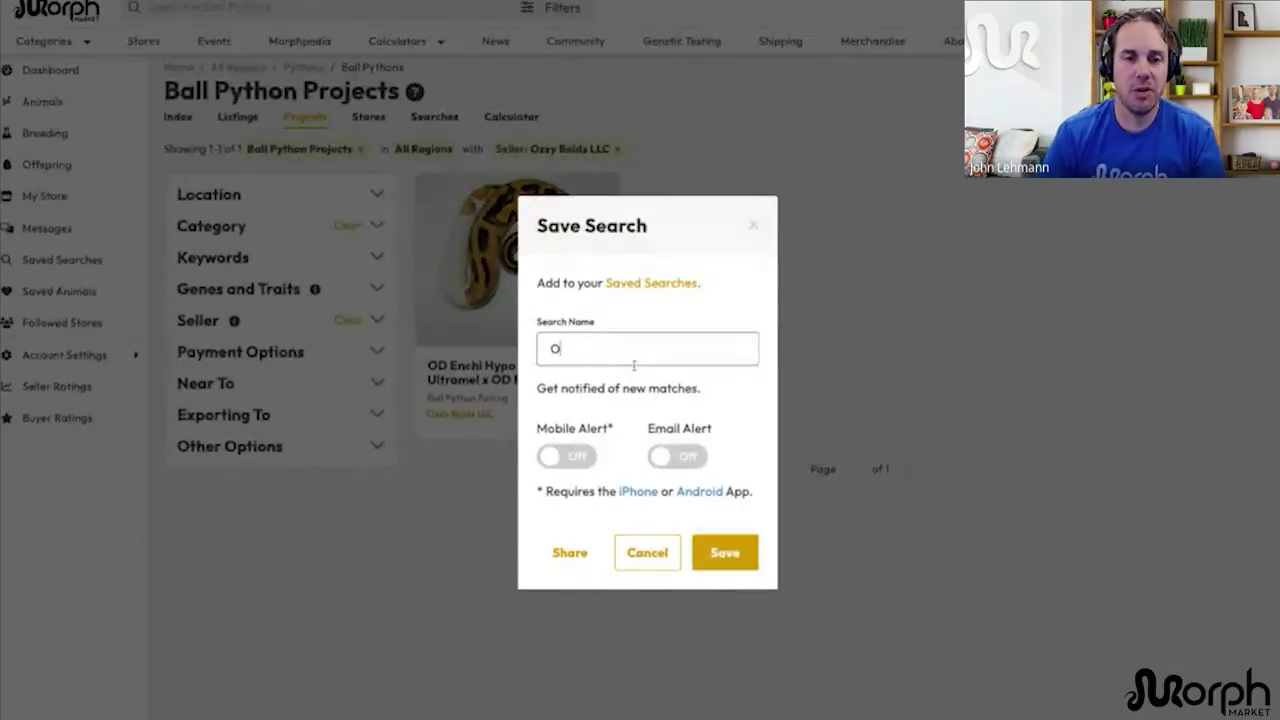
type("zzy")
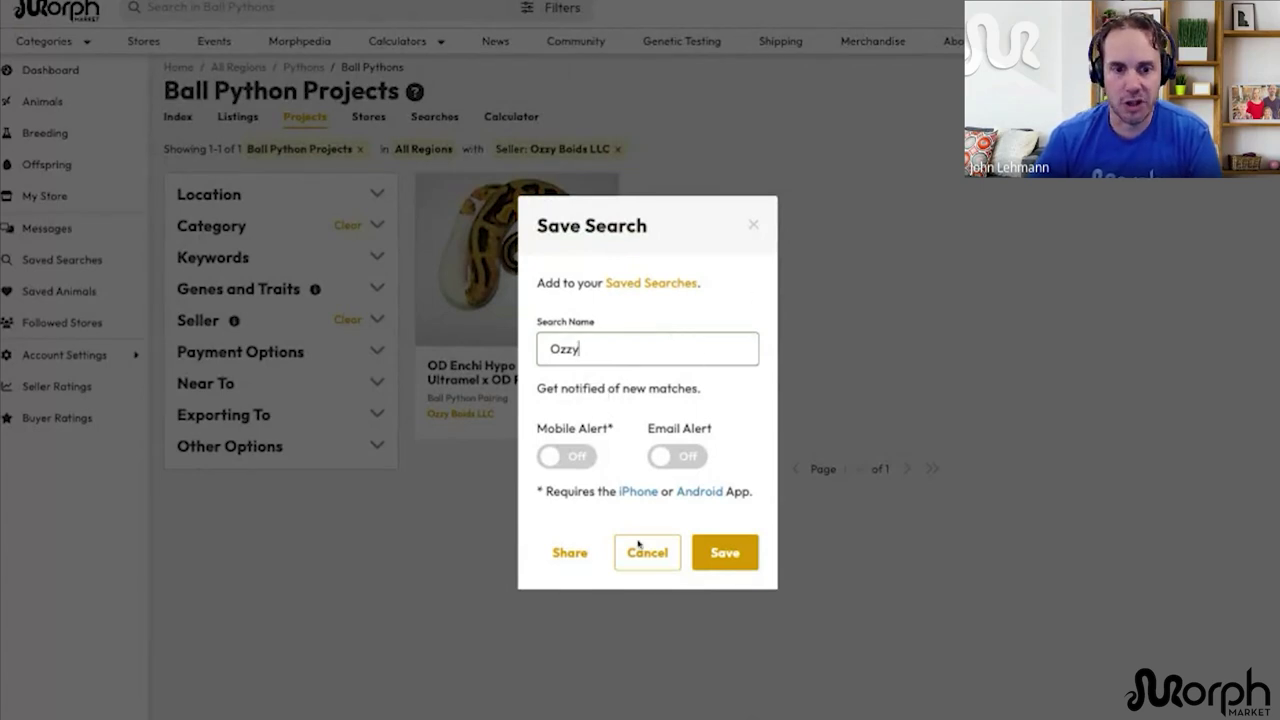
left_click(568, 563)
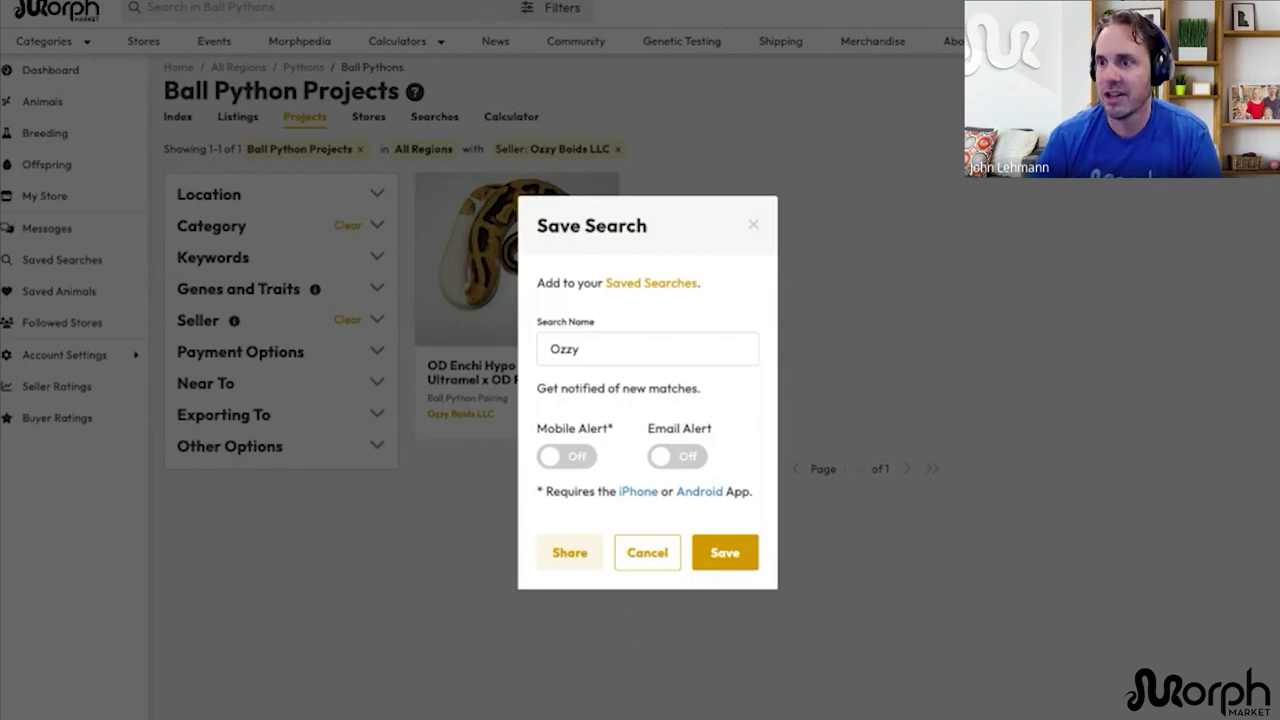
left_click(755, 227)
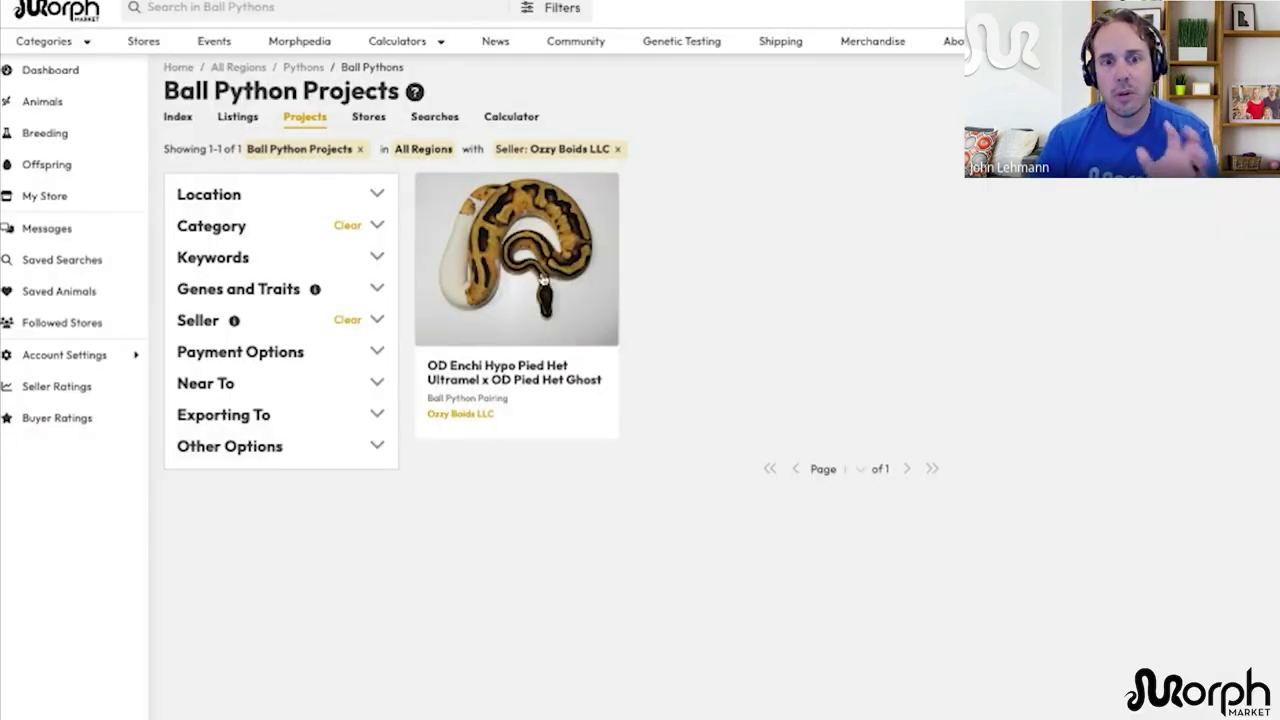